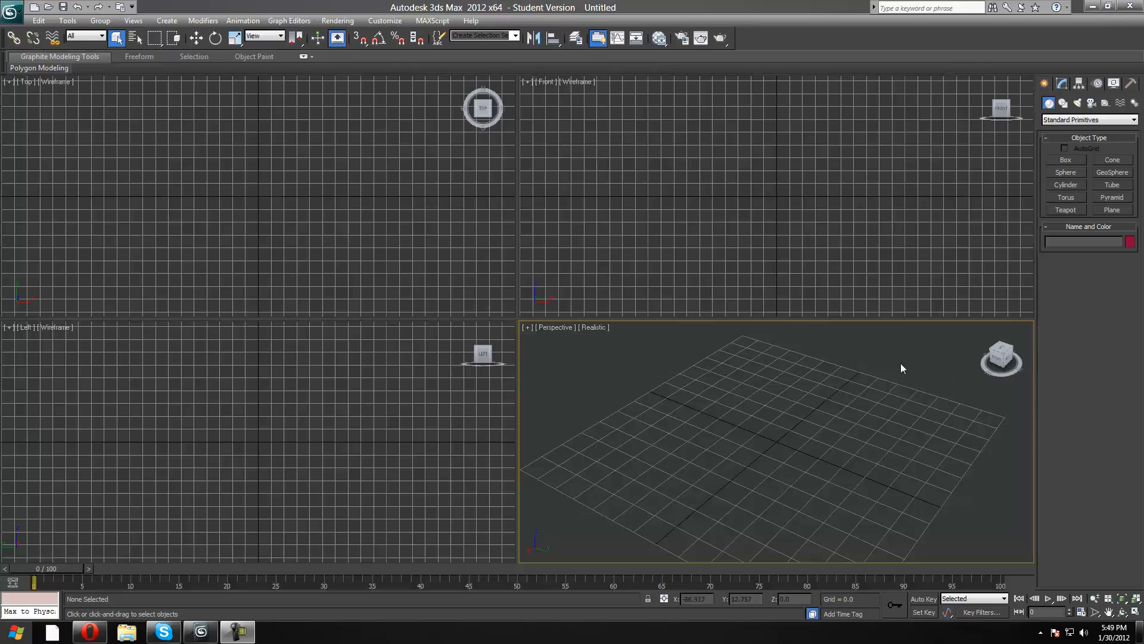
Look through the Modify, Hierarchy, Motion, Display and Utilities command sets available for the empty scene.
{"action": "left_click", "coordinate": [1002, 353]}
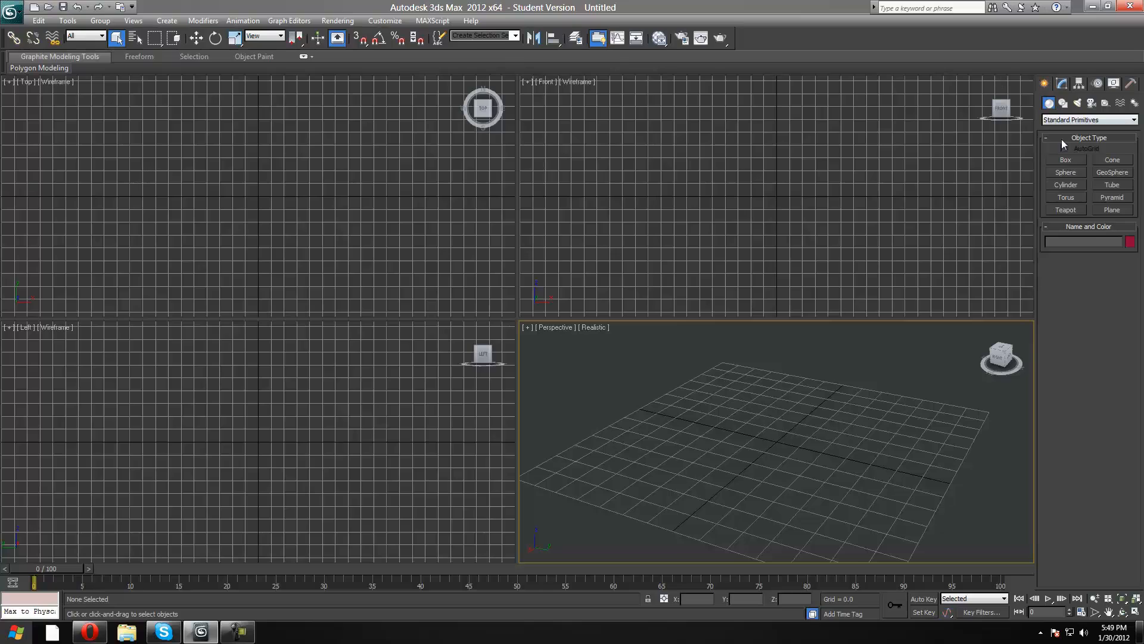
{"action": "left_click", "coordinate": [1064, 84]}
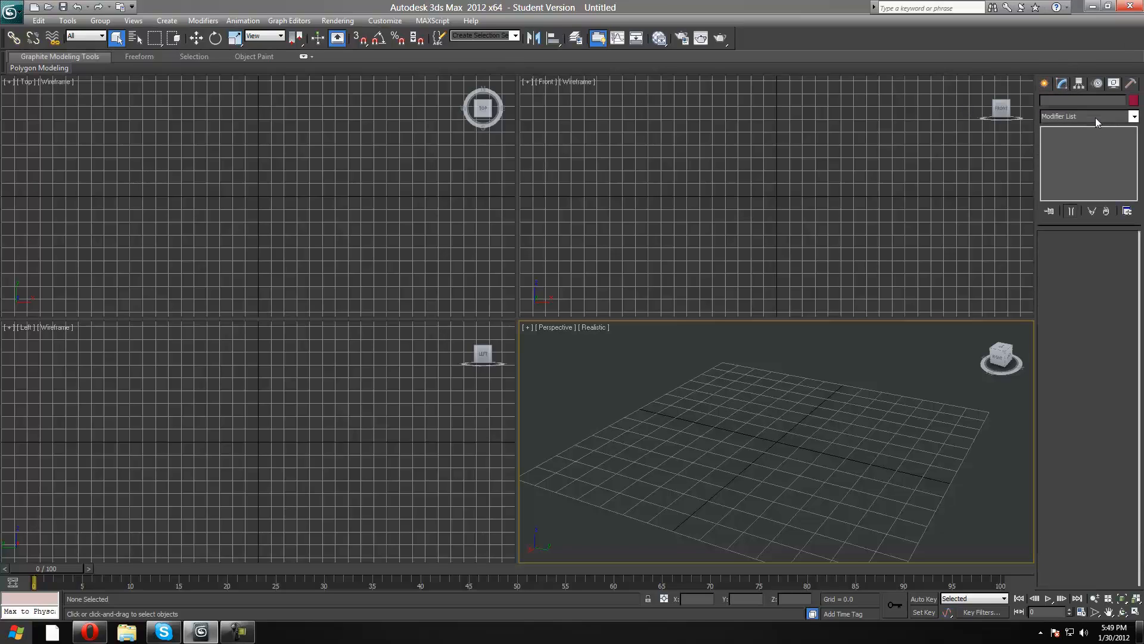
{"action": "left_click", "coordinate": [1097, 117]}
{"action": "left_click", "coordinate": [1095, 117]}
{"action": "left_click", "coordinate": [1095, 117]}
{"action": "left_click", "coordinate": [1095, 117]}
{"action": "left_click", "coordinate": [1046, 87]}
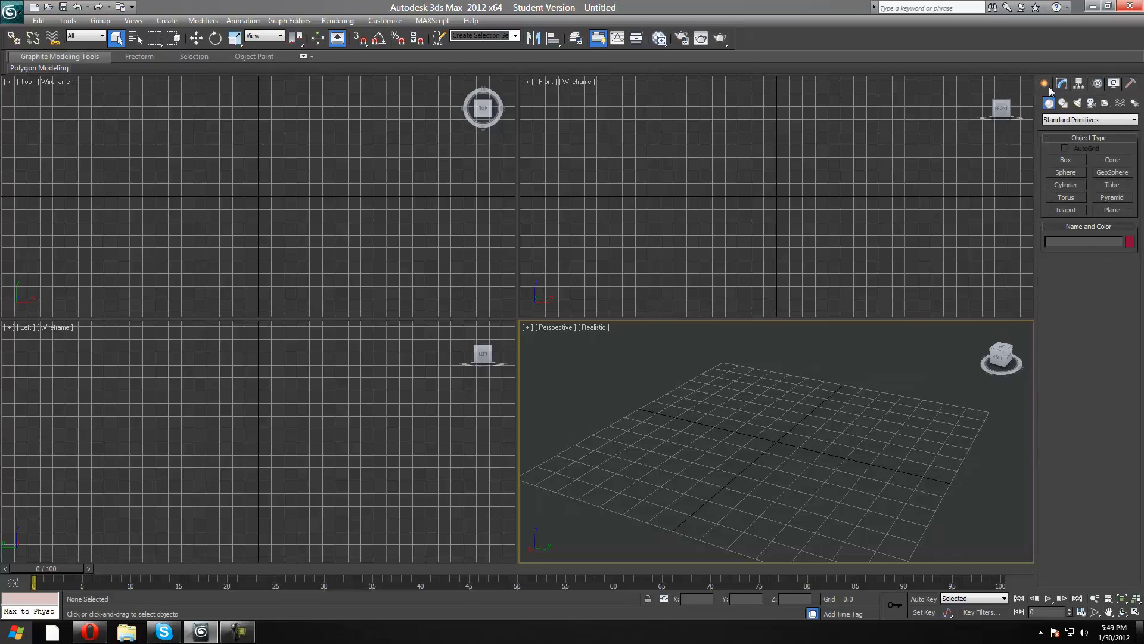
{"action": "left_click", "coordinate": [1057, 86]}
{"action": "left_click", "coordinate": [1053, 83]}
{"action": "left_click", "coordinate": [1079, 87]}
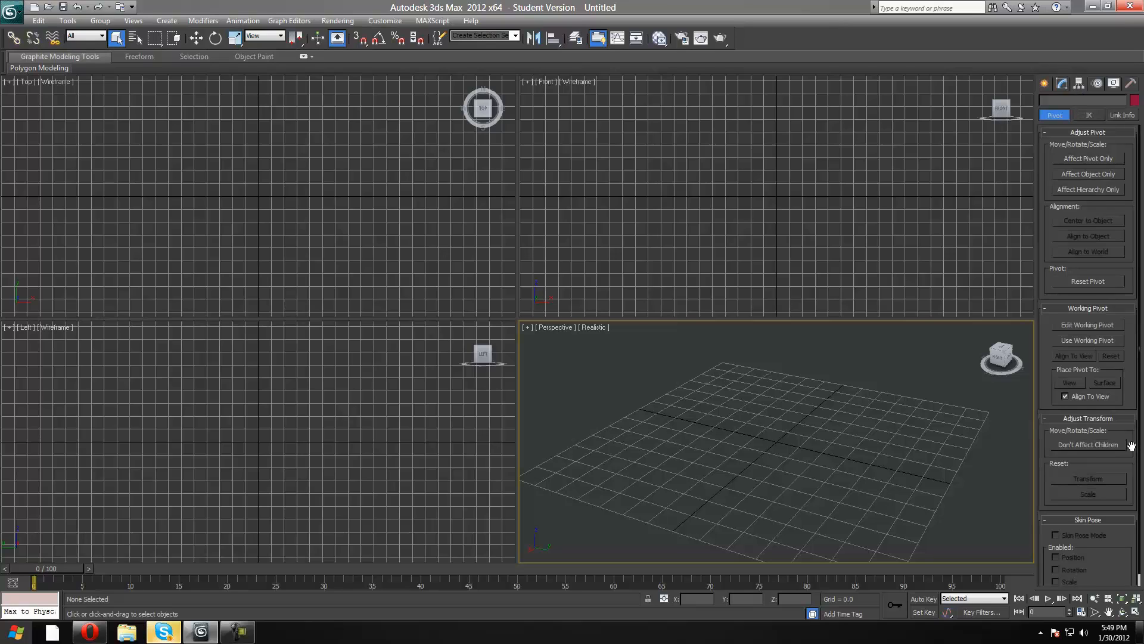
{"action": "left_click", "coordinate": [1097, 86]}
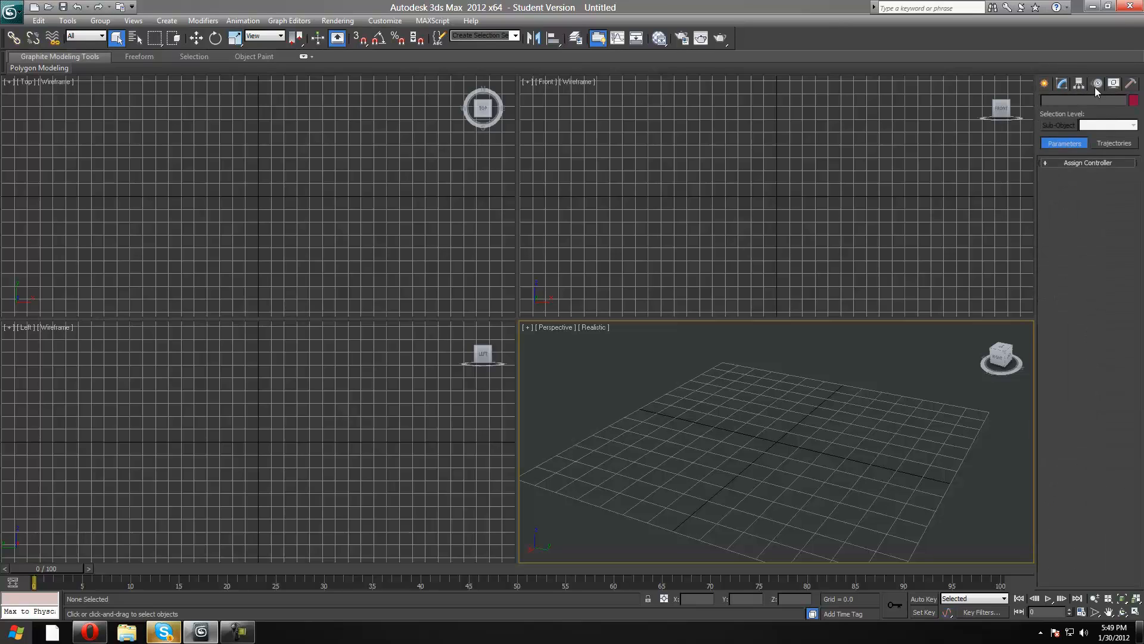
{"action": "left_click", "coordinate": [1114, 86]}
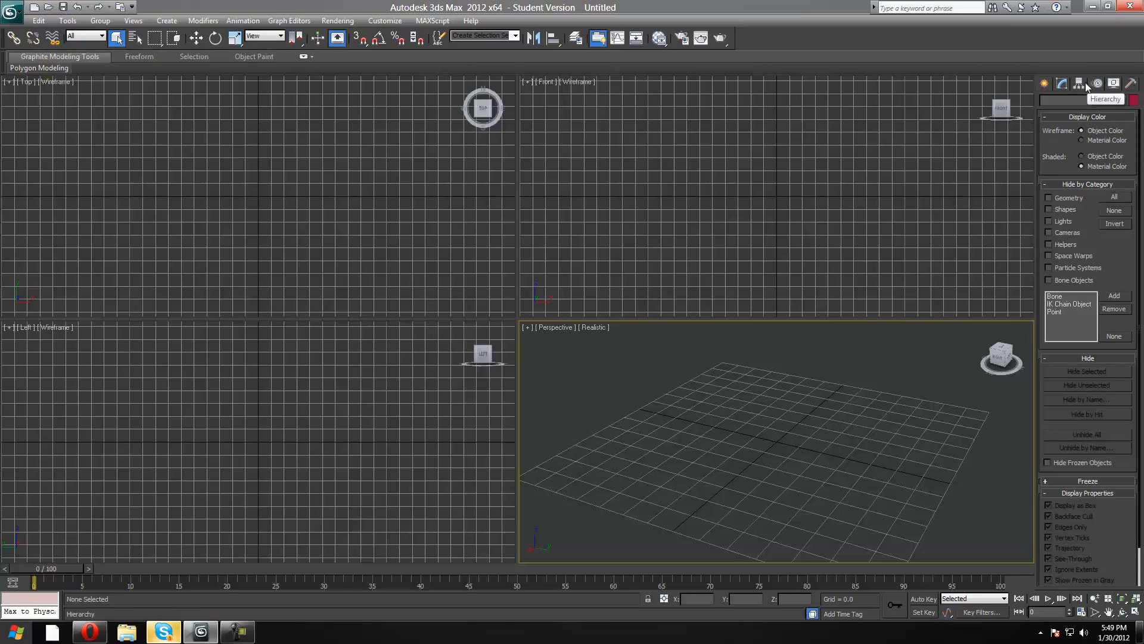
{"action": "left_click", "coordinate": [1132, 83]}
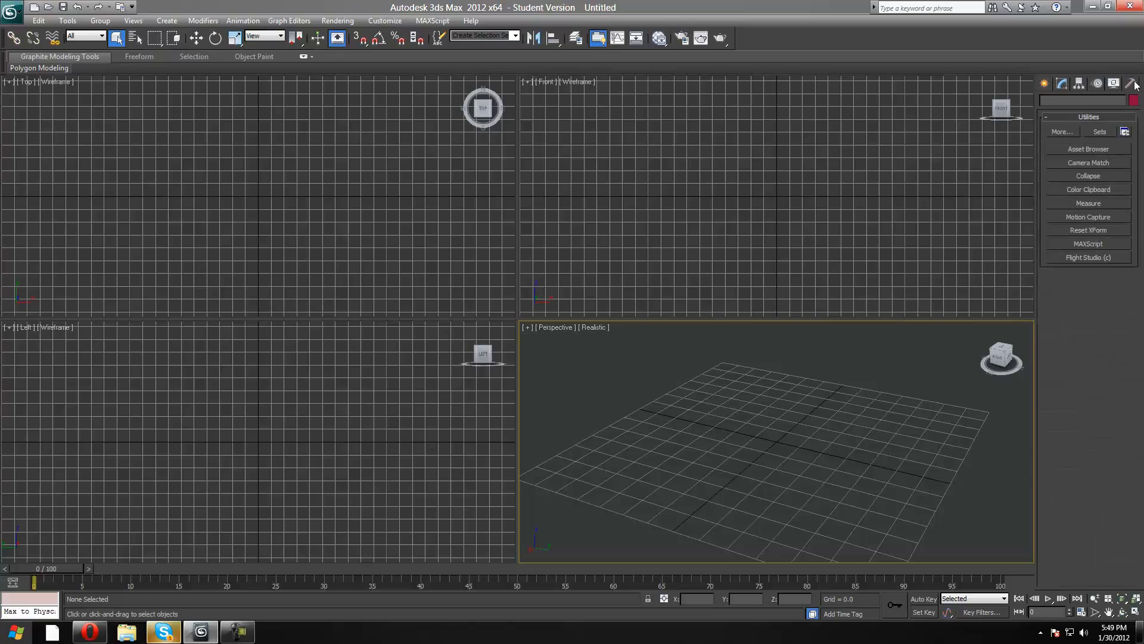
Review the full list of additional utilities, from Assign Vertex Colors to Visual MAXScript, without choosing one.
{"action": "left_click", "coordinate": [1070, 132]}
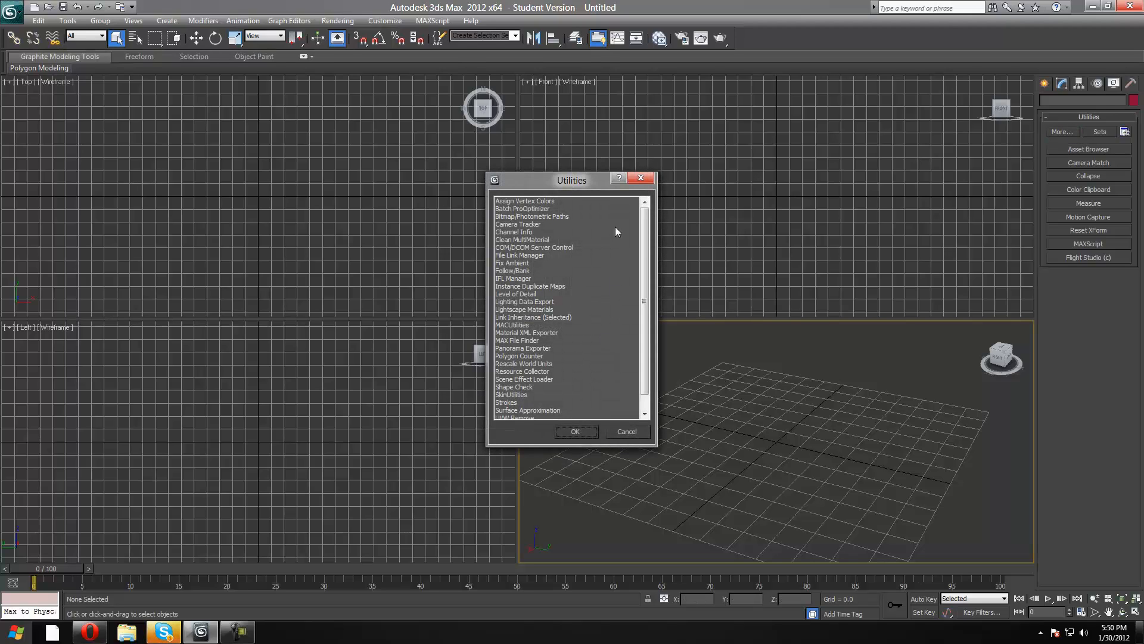
{"action": "left_click_drag", "start_coordinate": [643, 246], "coordinate": [622, 365]}
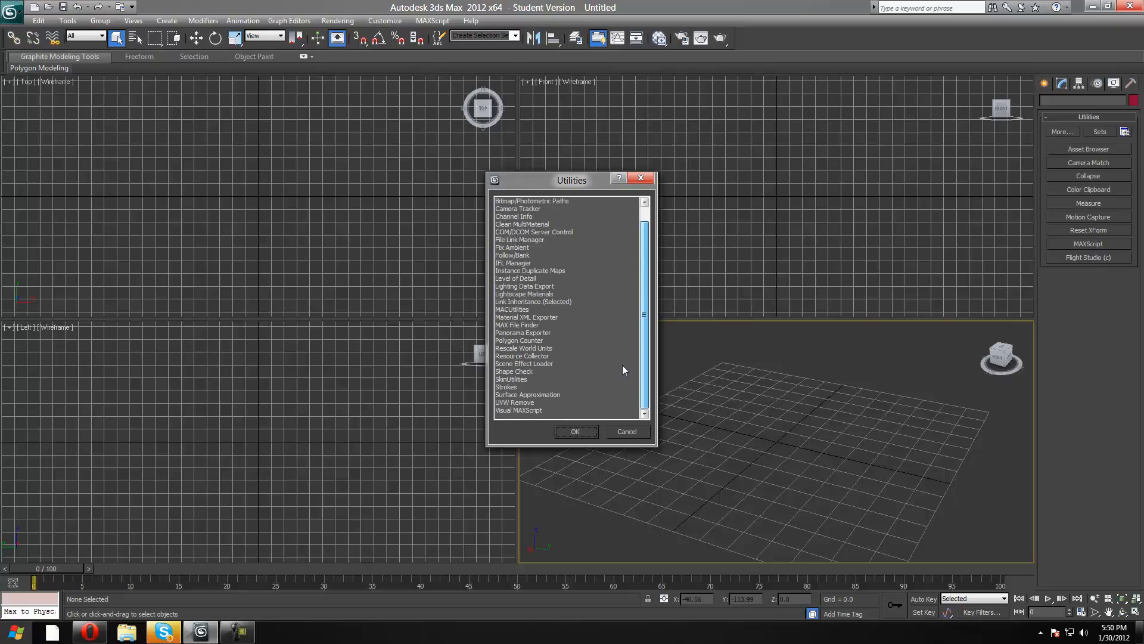
{"action": "left_click", "coordinate": [623, 431]}
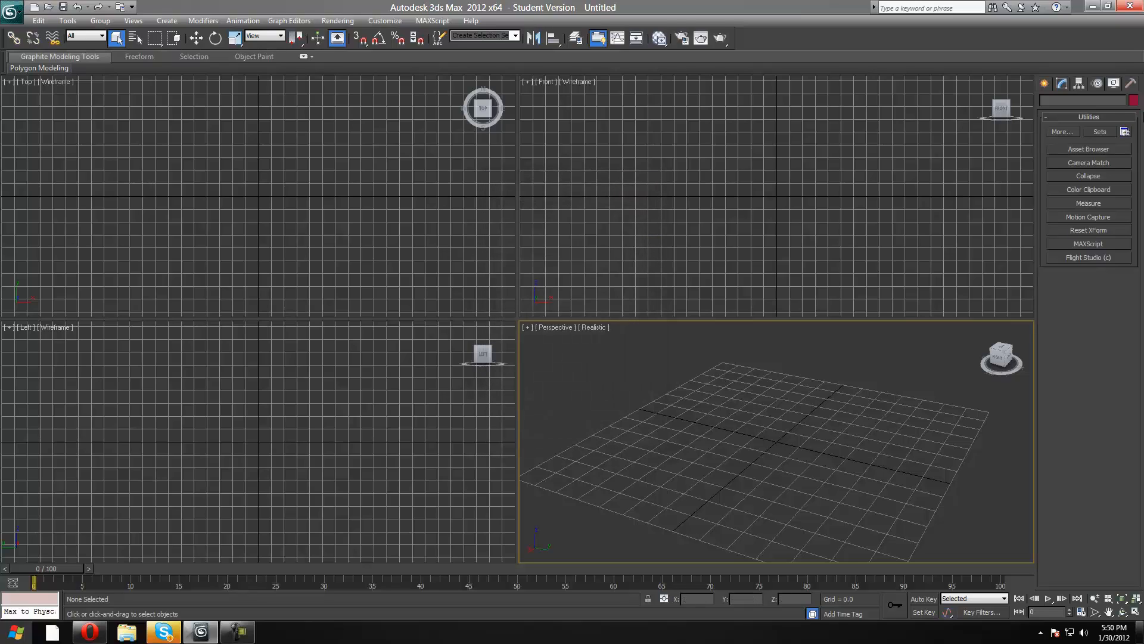
{"action": "left_click", "coordinate": [1061, 132]}
{"action": "left_click_drag", "start_coordinate": [644, 298], "coordinate": [616, 223]}
{"action": "left_click_drag", "start_coordinate": [579, 180], "coordinate": [704, 236]}
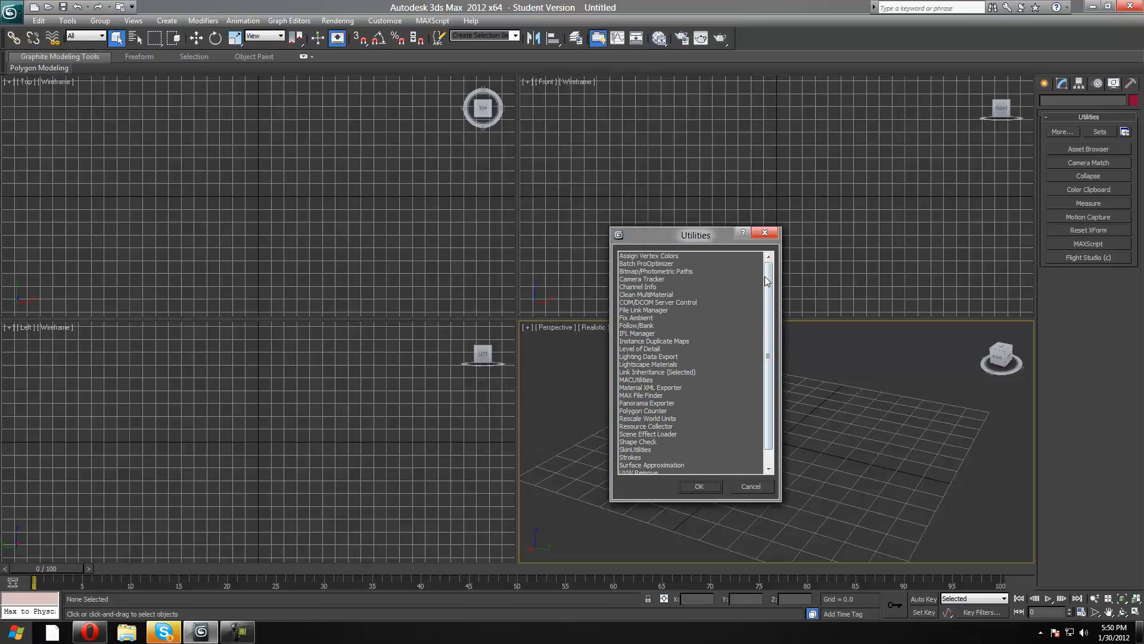
{"action": "scroll", "coordinate": [770, 351], "scroll_direction": "down", "scroll_amount": 1}
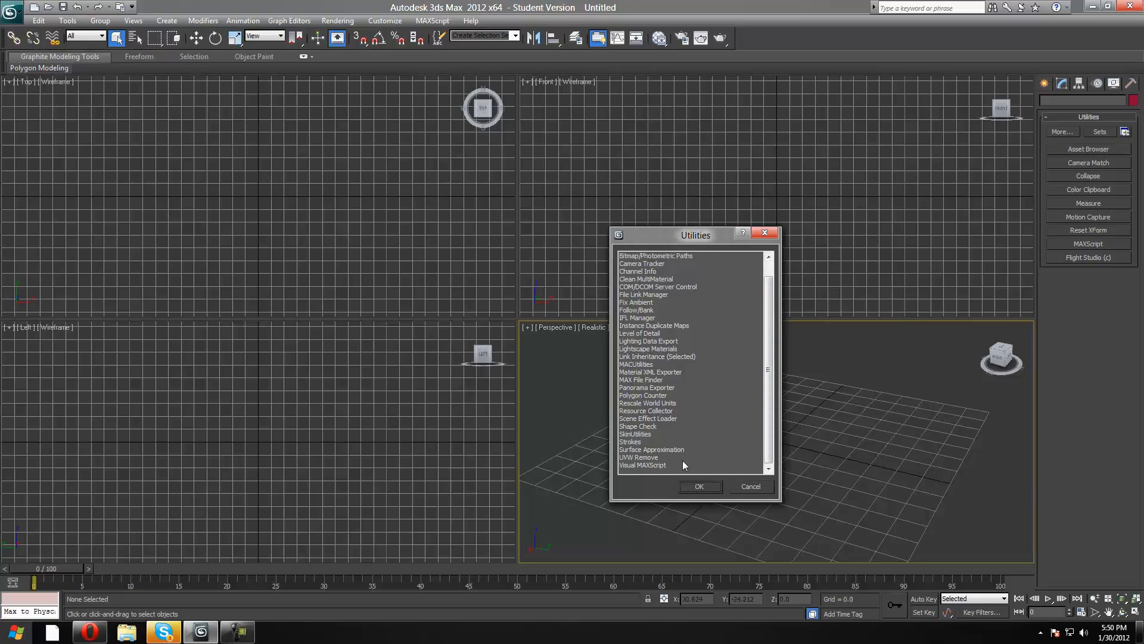
{"action": "left_click", "coordinate": [759, 482]}
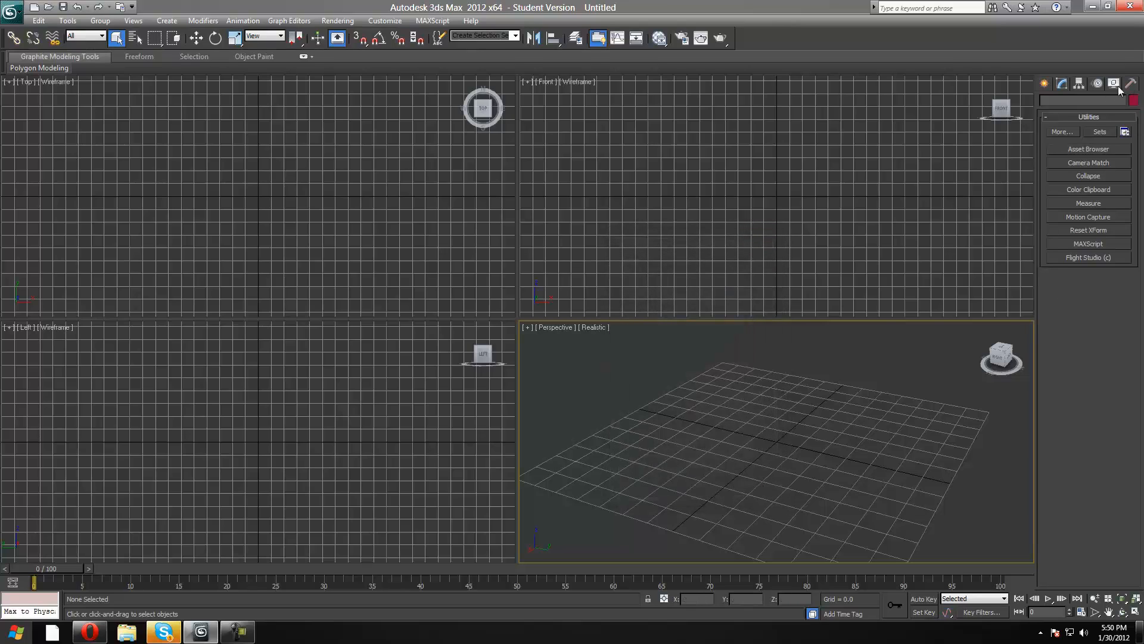
Review the object types offered for creation, including geometry, shapes, lights, cameras, helpers, space warps and systems.
{"action": "left_click", "coordinate": [1044, 84]}
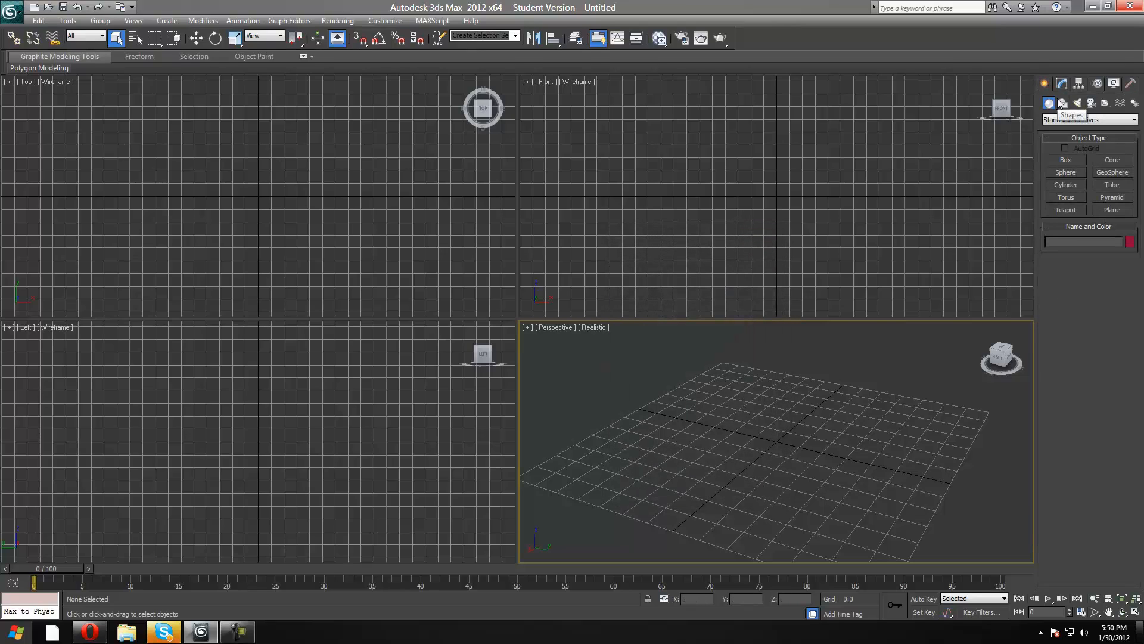
{"action": "left_click", "coordinate": [1078, 103]}
{"action": "left_click", "coordinate": [1091, 104]}
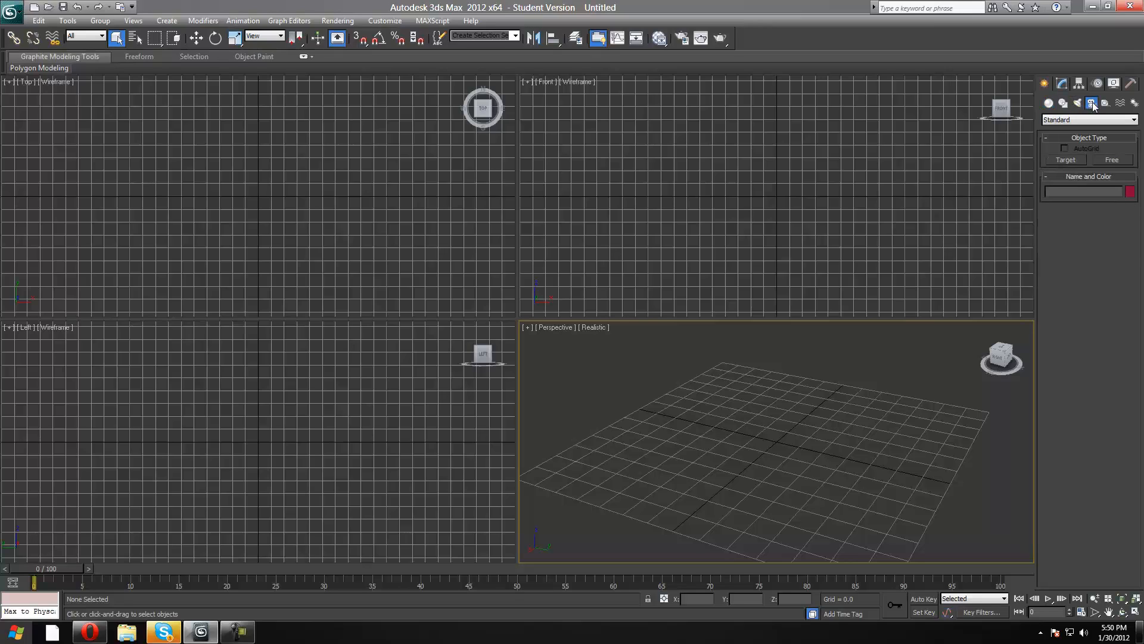
{"action": "left_click", "coordinate": [1106, 103]}
{"action": "left_click", "coordinate": [1123, 103]}
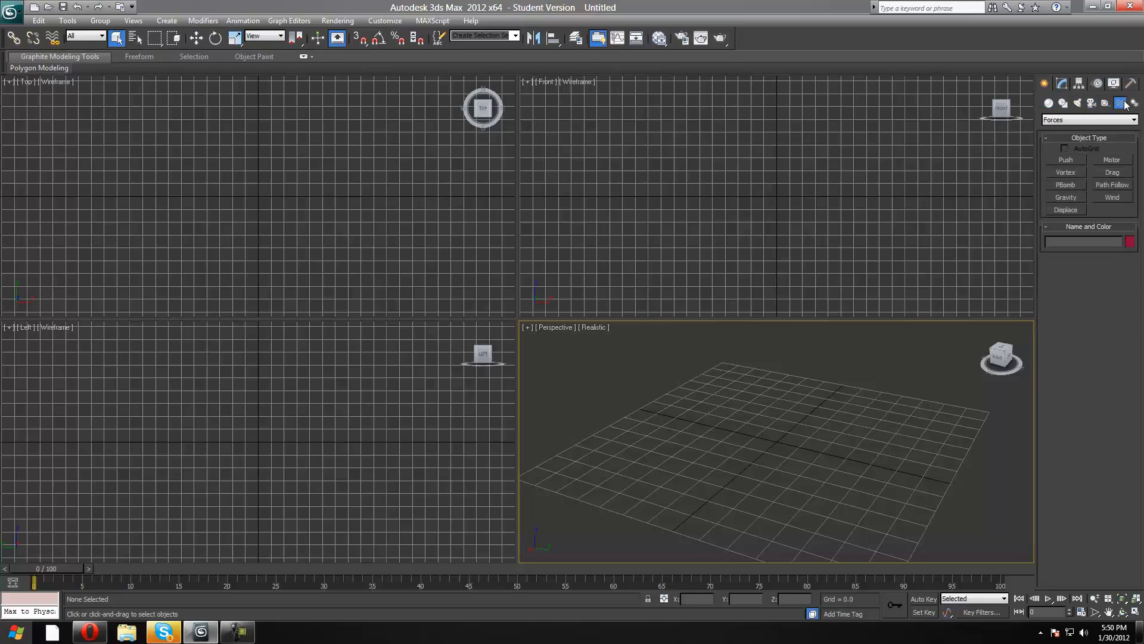
{"action": "left_click", "coordinate": [1134, 104]}
{"action": "left_click", "coordinate": [1106, 104]}
{"action": "left_click", "coordinate": [1091, 103]}
{"action": "left_click", "coordinate": [1049, 103]}
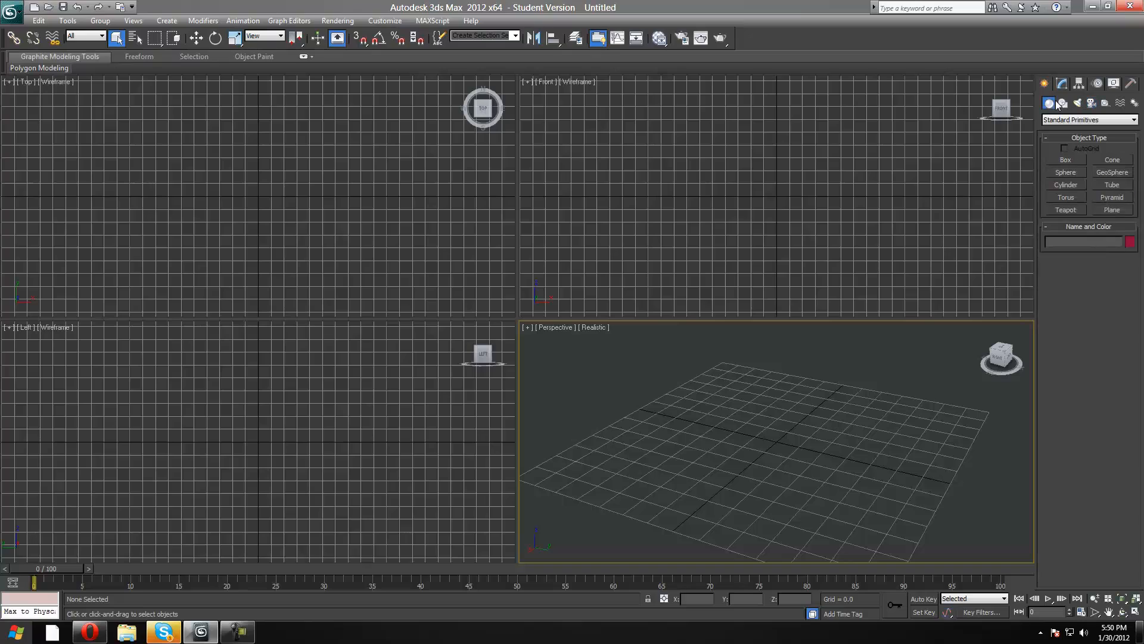
{"action": "left_click", "coordinate": [1064, 104]}
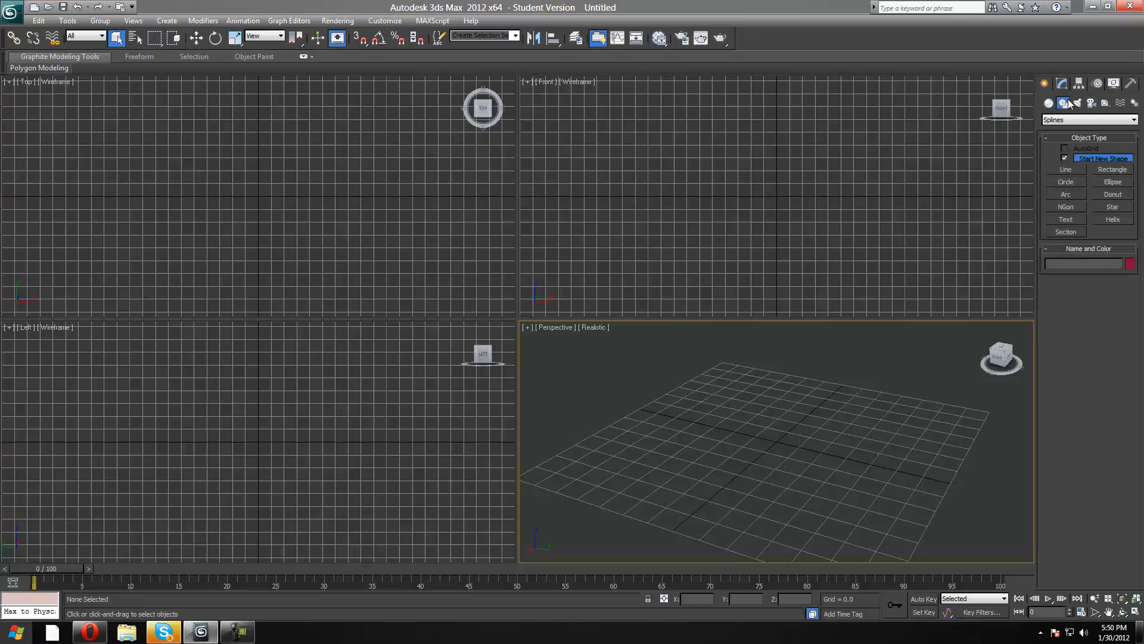
{"action": "left_click", "coordinate": [1077, 104]}
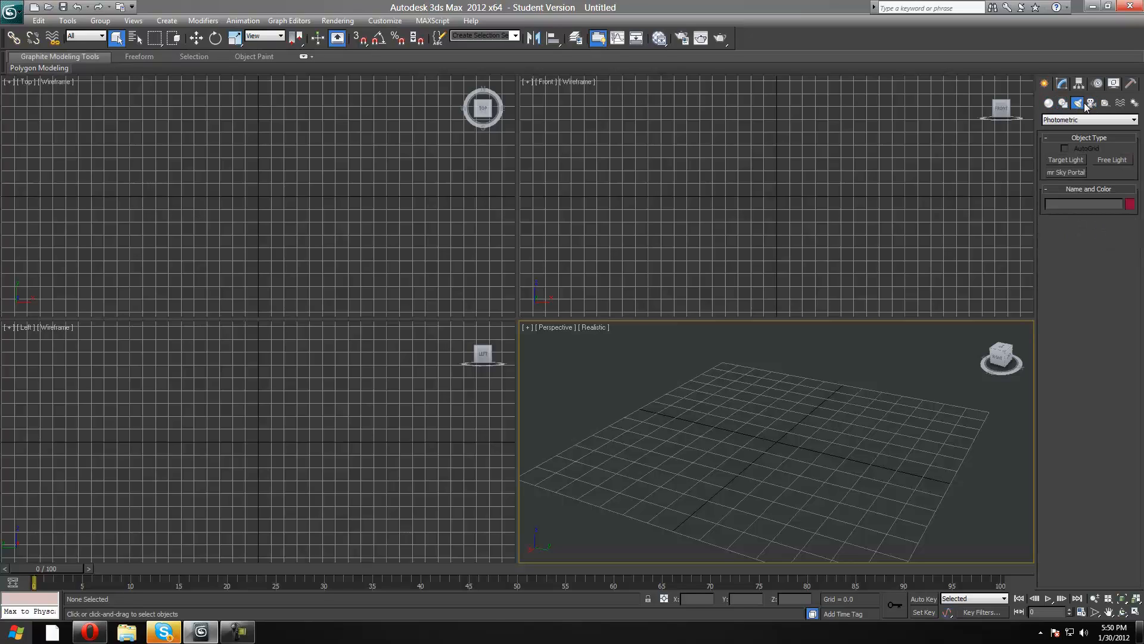
{"action": "left_click", "coordinate": [1091, 104]}
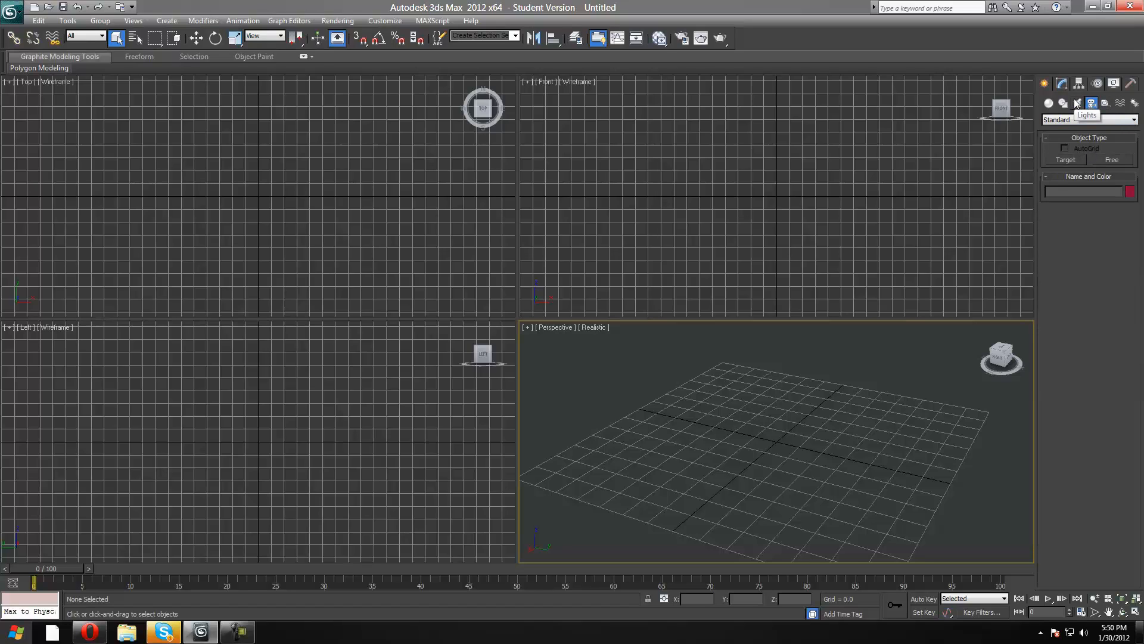
{"action": "left_click", "coordinate": [1076, 104]}
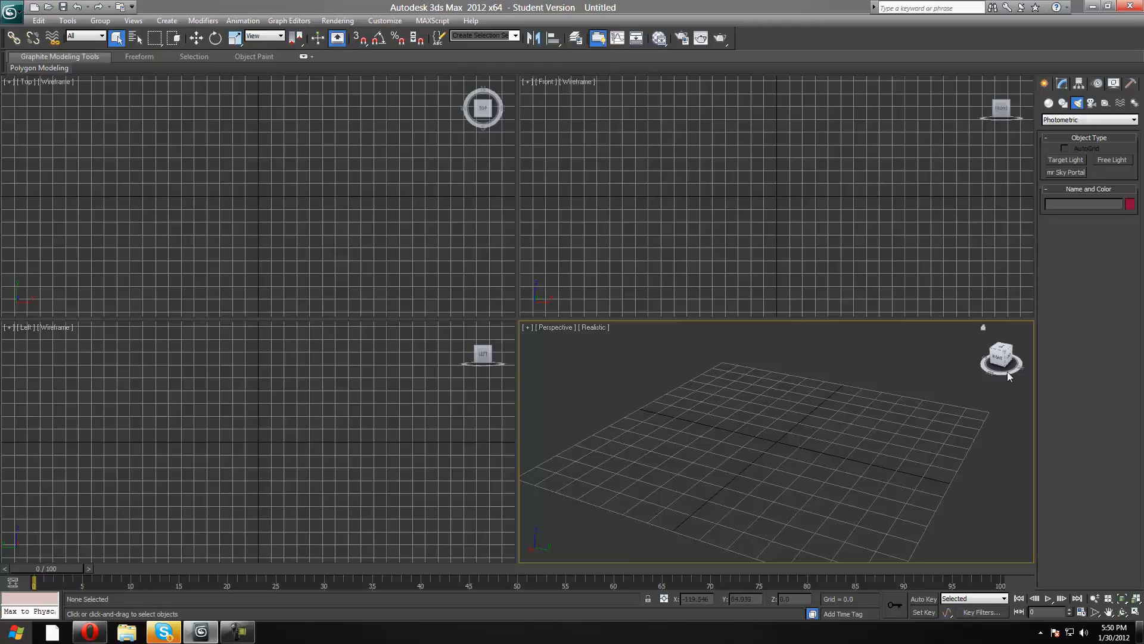
Create a standard primitive box about 21 long, 92 wide and 47 high near the grid centre in the Perspective view.
{"action": "left_click_drag", "start_coordinate": [1006, 359], "coordinate": [953, 382]}
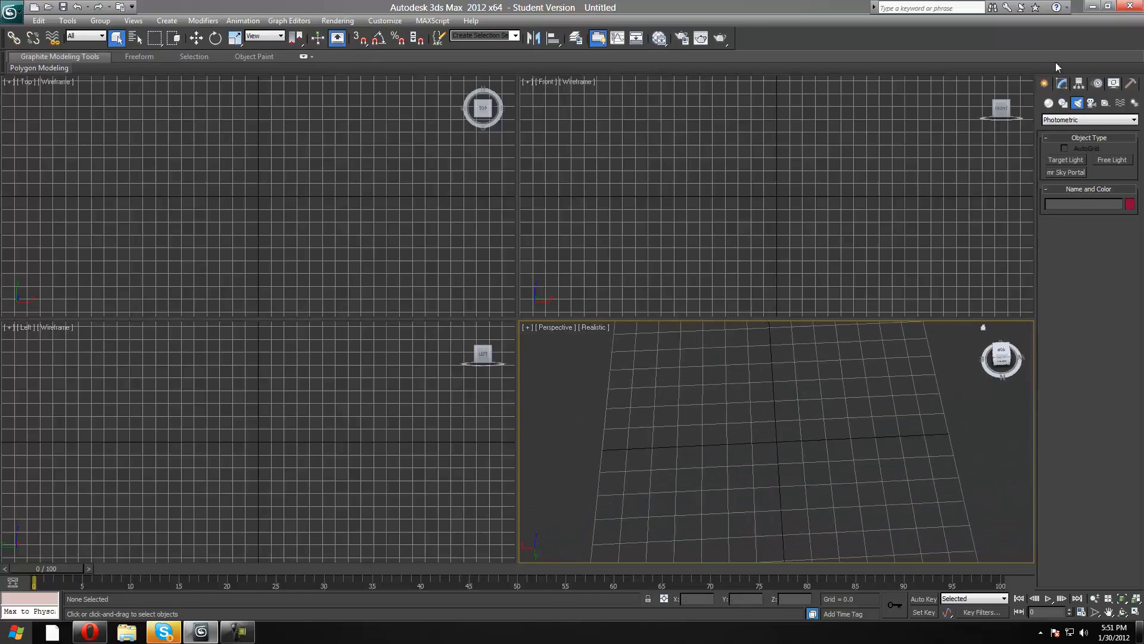
{"action": "left_click", "coordinate": [1049, 103]}
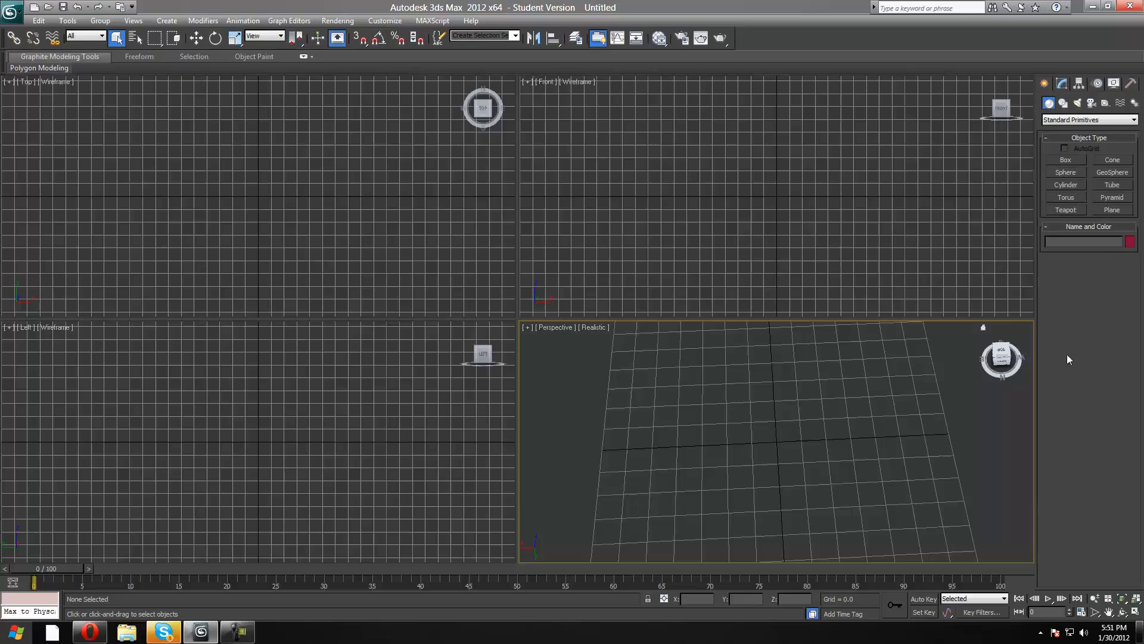
{"action": "left_click", "coordinate": [996, 365]}
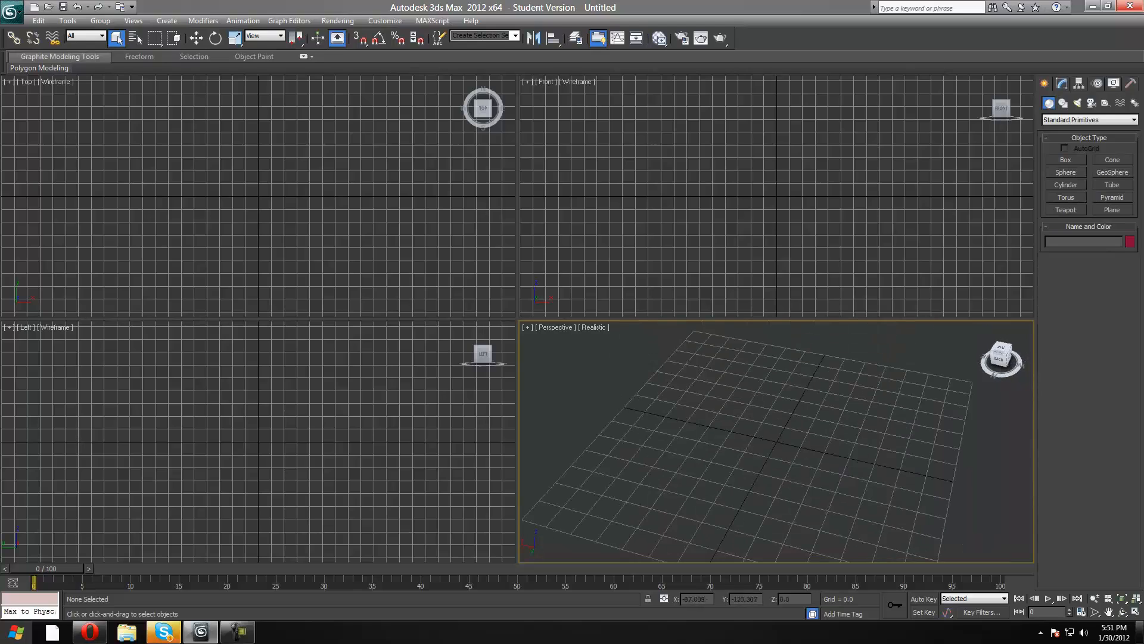
{"action": "left_click", "coordinate": [1065, 162]}
{"action": "left_click_drag", "start_coordinate": [698, 398], "coordinate": [884, 505]}
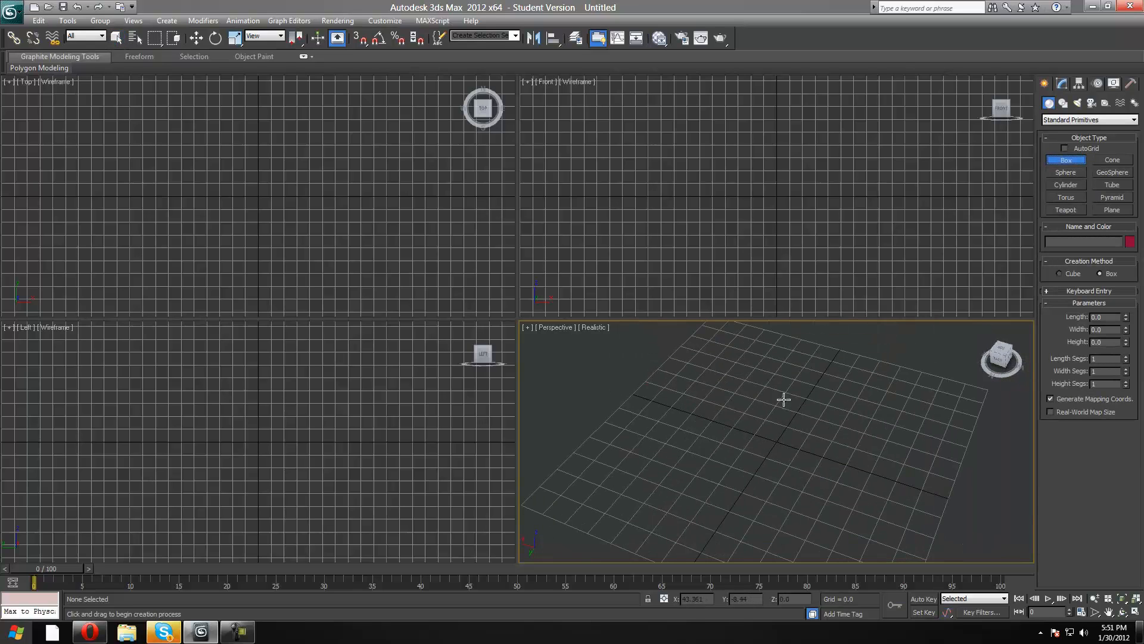
{"action": "left_click", "coordinate": [742, 394]}
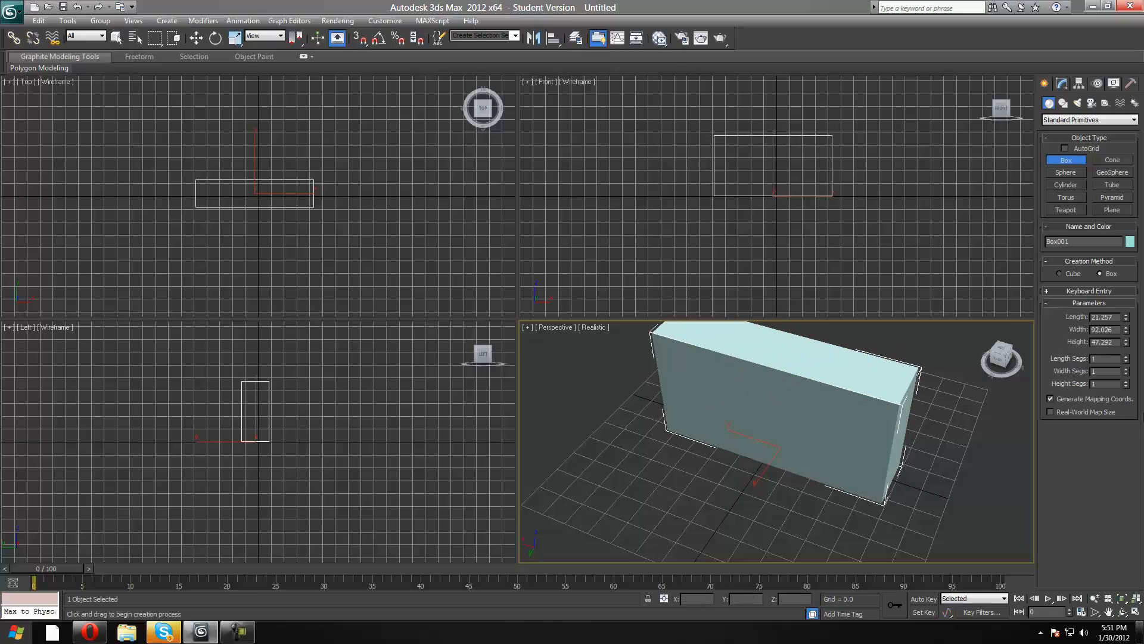
Move the box along the Y axis to about -22 and along the X axis to about -34.3.
{"action": "left_click", "coordinate": [996, 361]}
{"action": "left_click_drag", "start_coordinate": [1021, 339], "coordinate": [1022, 356]}
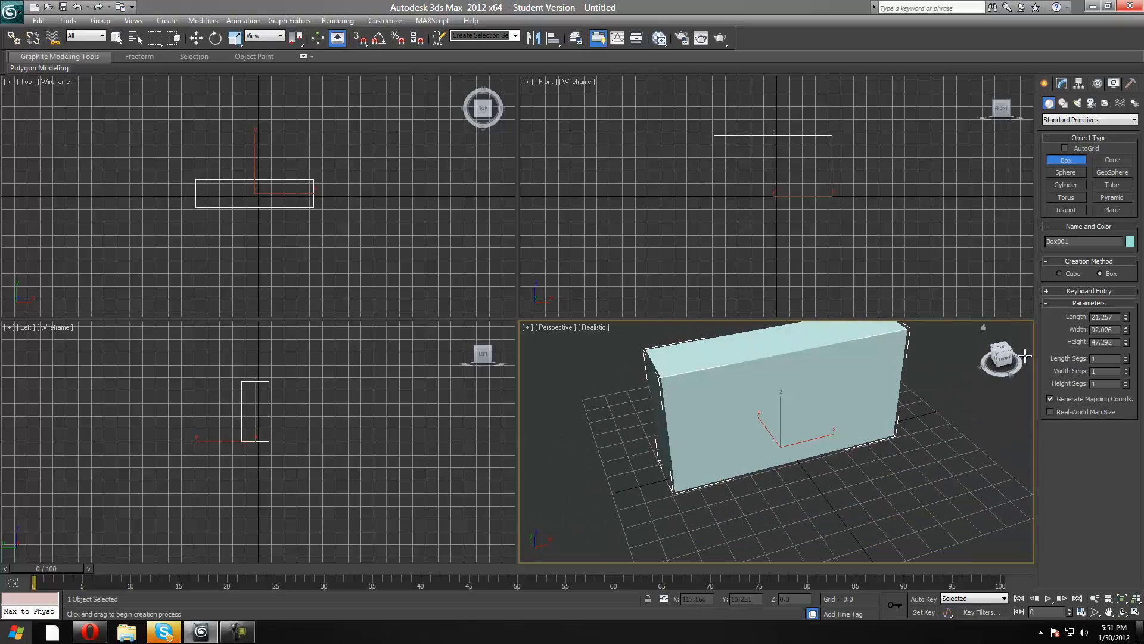
{"action": "left_click", "coordinate": [196, 38]}
{"action": "left_click", "coordinate": [1008, 360]}
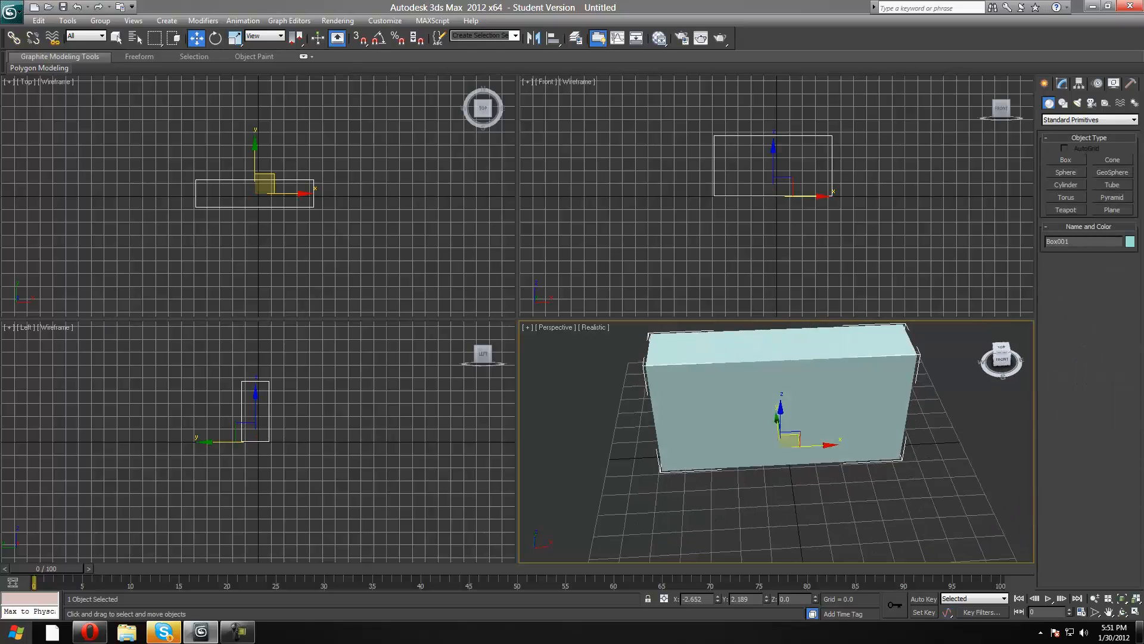
{"action": "middle_click_drag", "start_coordinate": [811, 370], "coordinate": [761, 409], "text": "alt"}
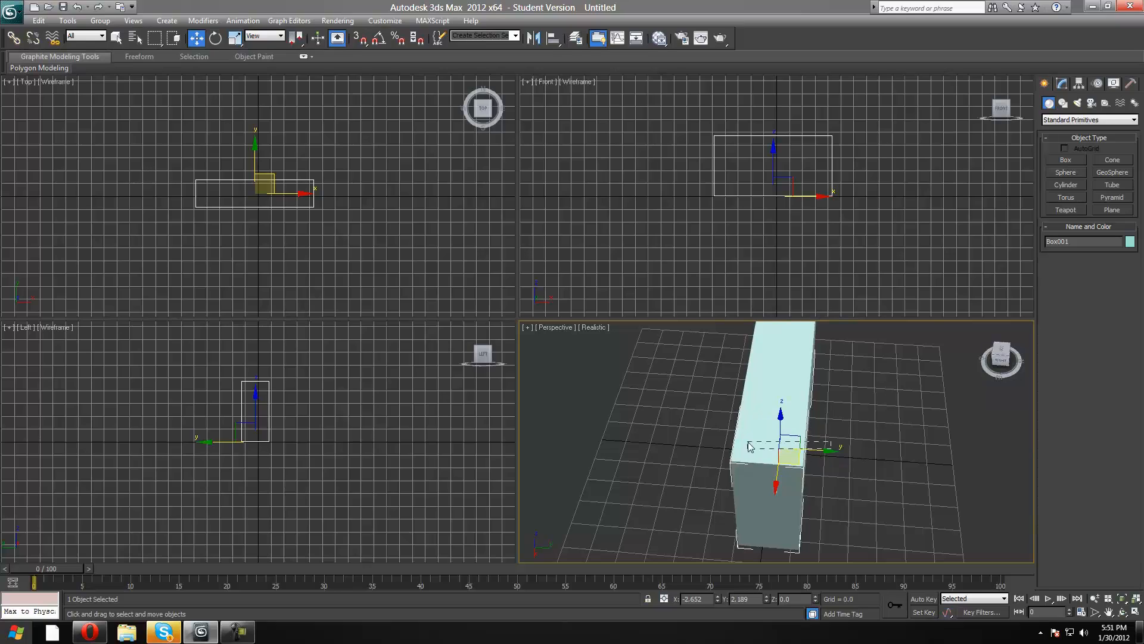
{"action": "left_click", "coordinate": [824, 451]}
{"action": "left_click", "coordinate": [771, 454]}
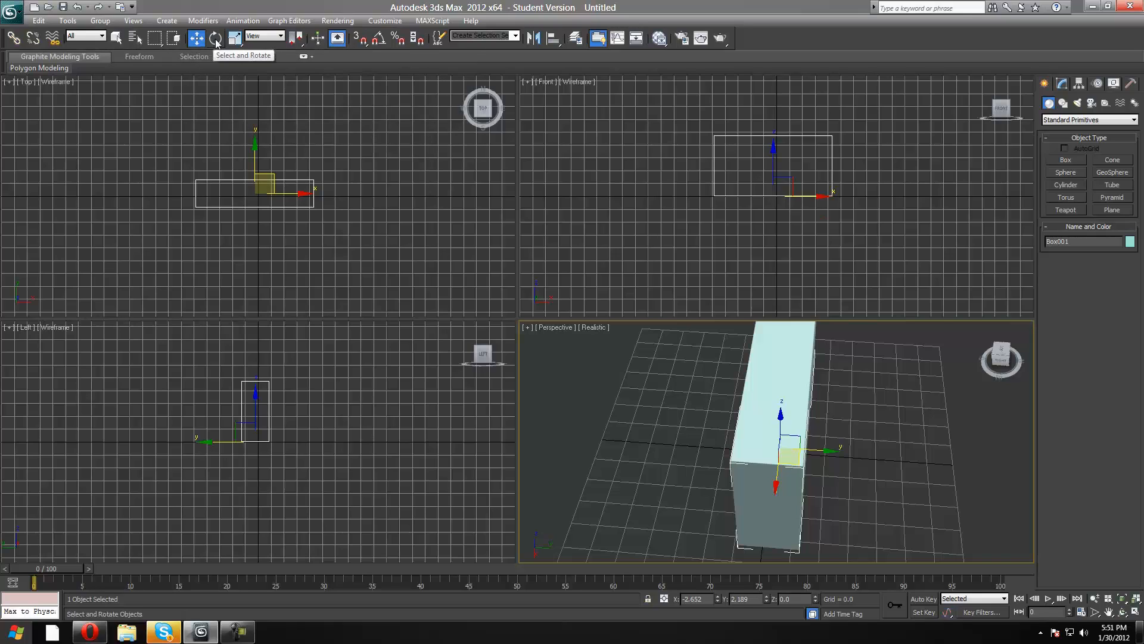
{"action": "left_click", "coordinate": [199, 43]}
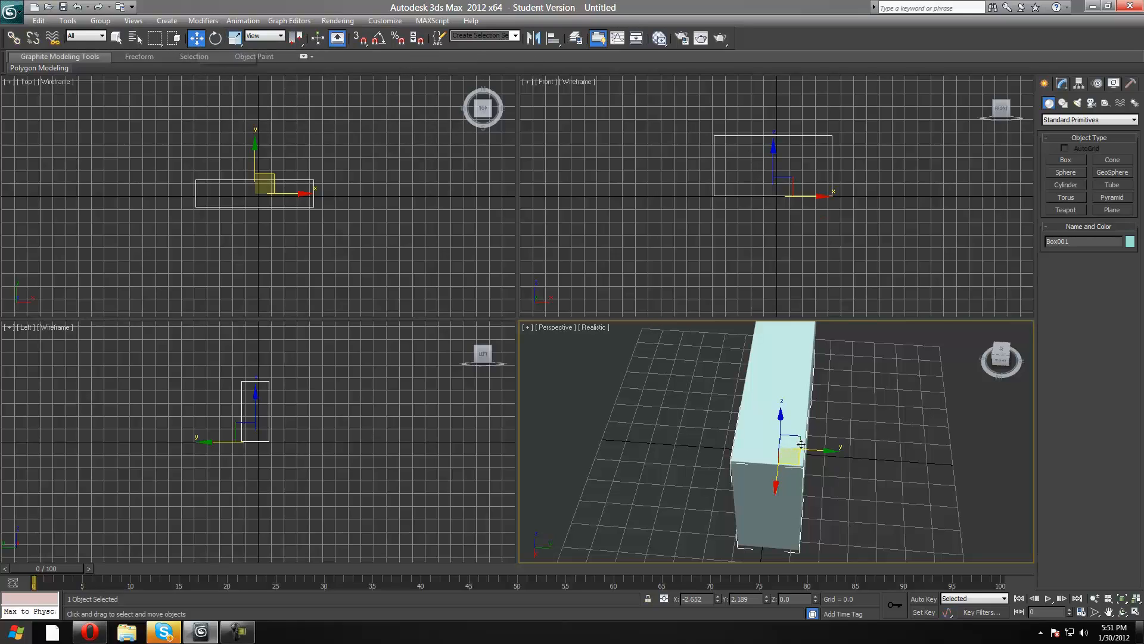
{"action": "left_click_drag", "start_coordinate": [828, 452], "coordinate": [747, 432]}
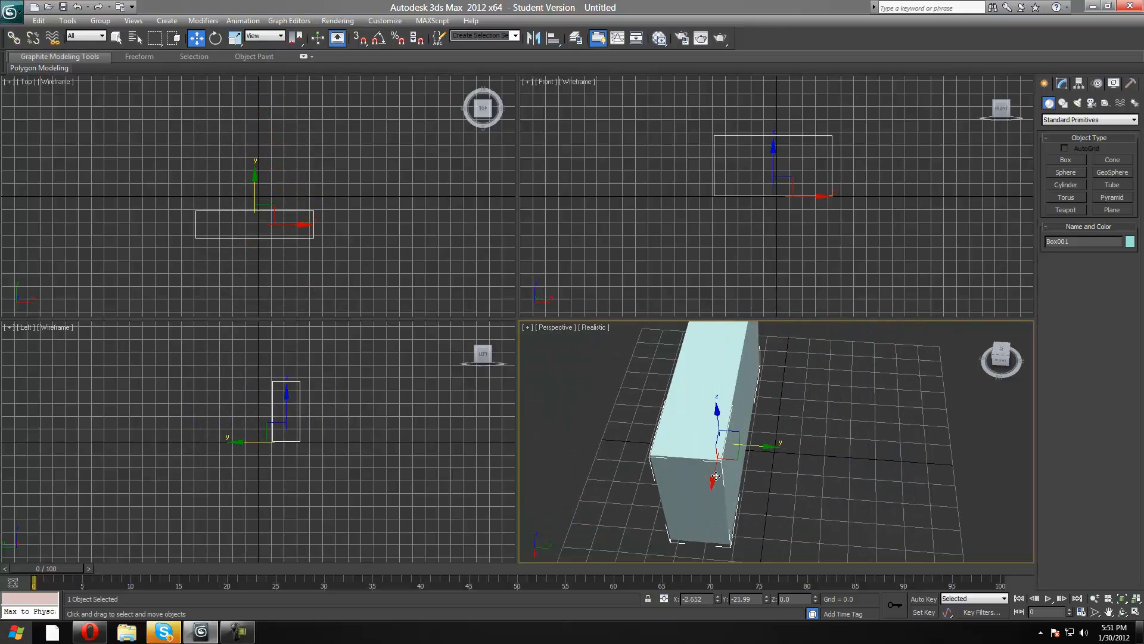
{"action": "left_click_drag", "start_coordinate": [715, 470], "coordinate": [799, 465]}
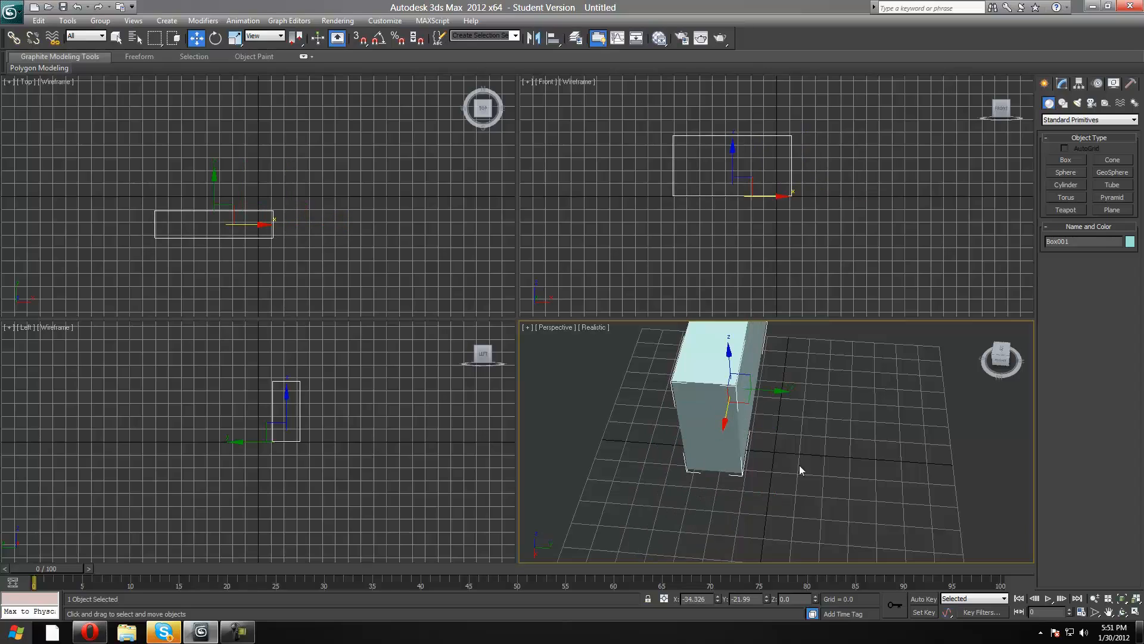
Raise the box slightly along the Z axis to about 0.5.
{"action": "left_click", "coordinate": [785, 391]}
{"action": "left_click", "coordinate": [751, 390]}
{"action": "mouse_move", "coordinate": [729, 366]}
{"action": "left_mouse_down"}
{"action": "mouse_move", "coordinate": [729, 342]}
{"action": "mouse_move", "coordinate": [727, 357]}
{"action": "left_mouse_up"}
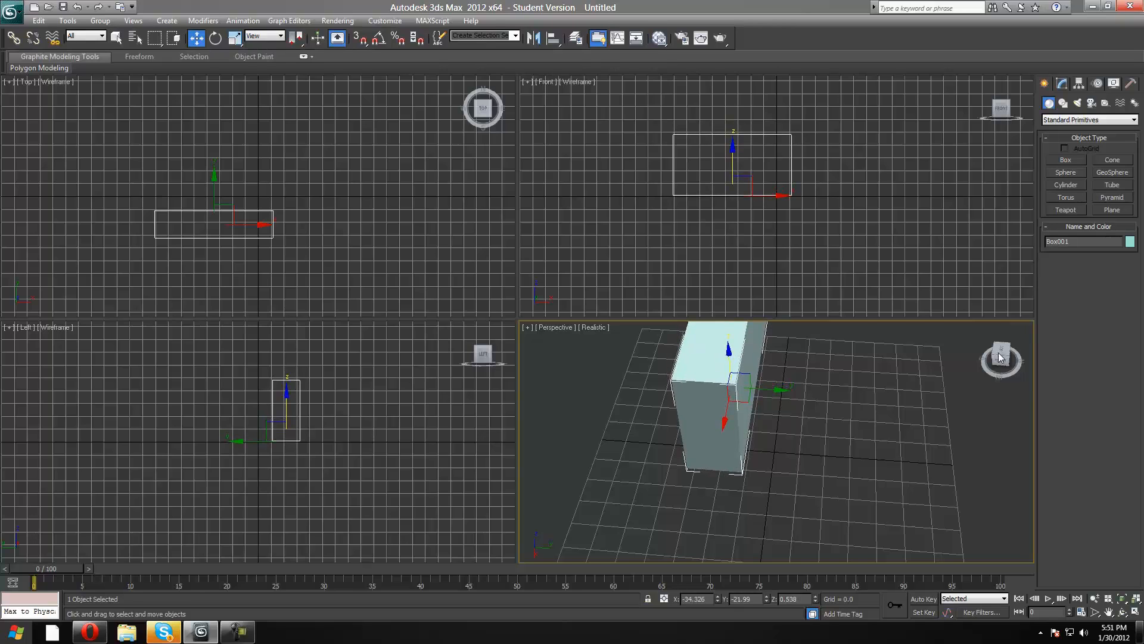
{"action": "left_click_drag", "start_coordinate": [1001, 358], "coordinate": [784, 338]}
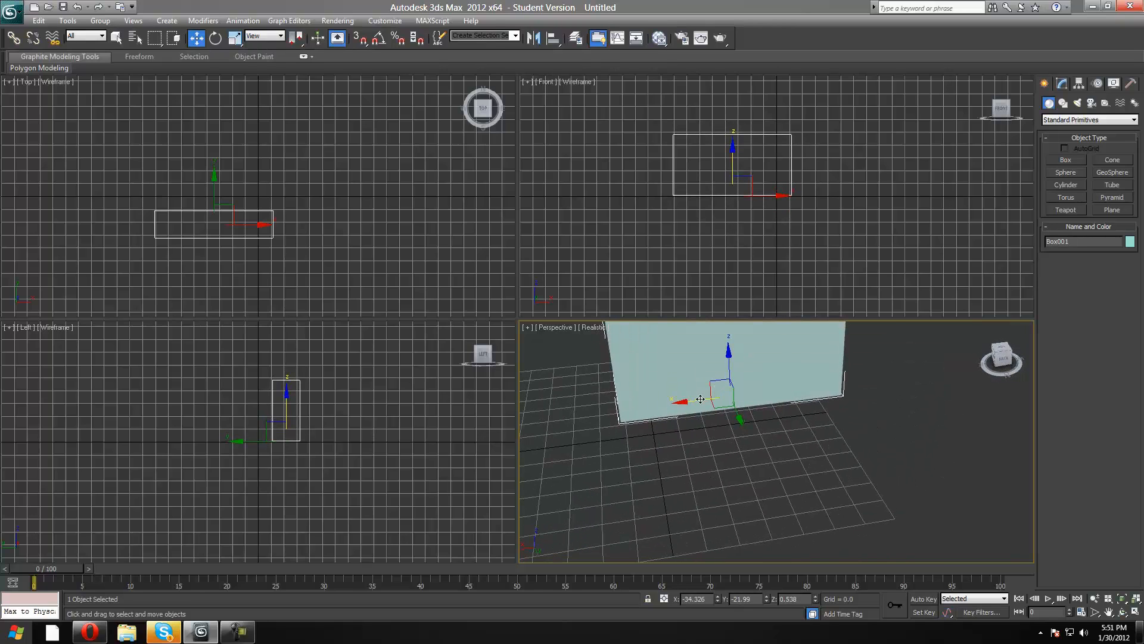
Move the box along the X axis in the positive direction until its centre sits just past the grid origin.
{"action": "left_click_drag", "start_coordinate": [665, 397], "coordinate": [571, 408]}
Rotate the box about the X axis to about -76 degrees and reset that rotation to 0.
{"action": "left_click", "coordinate": [215, 38]}
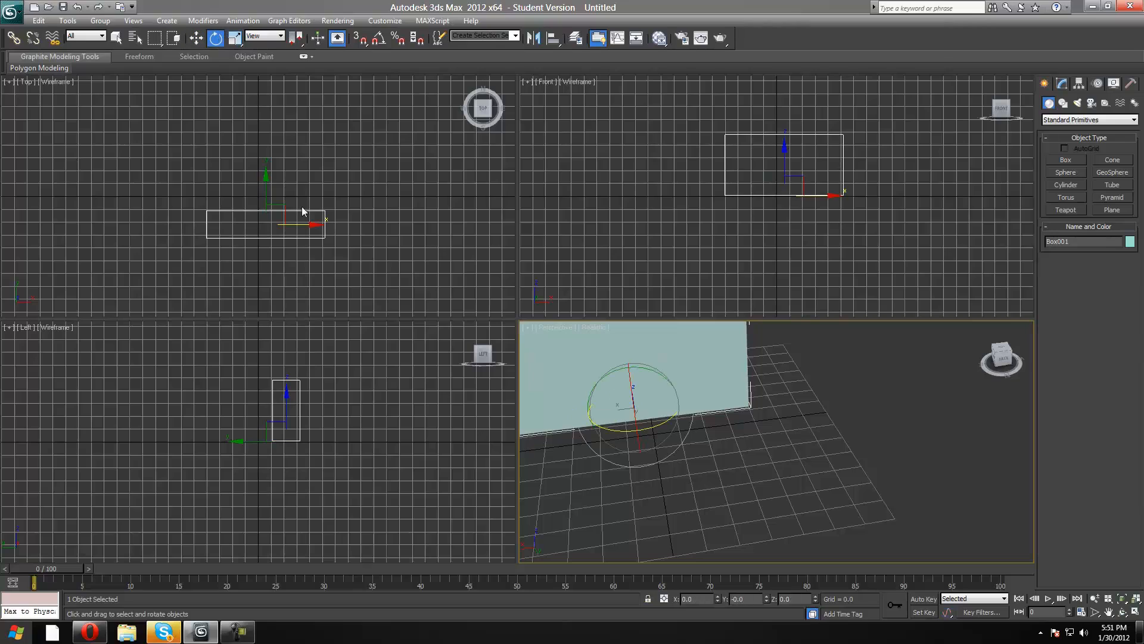
{"action": "left_click_drag", "start_coordinate": [1003, 356], "coordinate": [870, 370]}
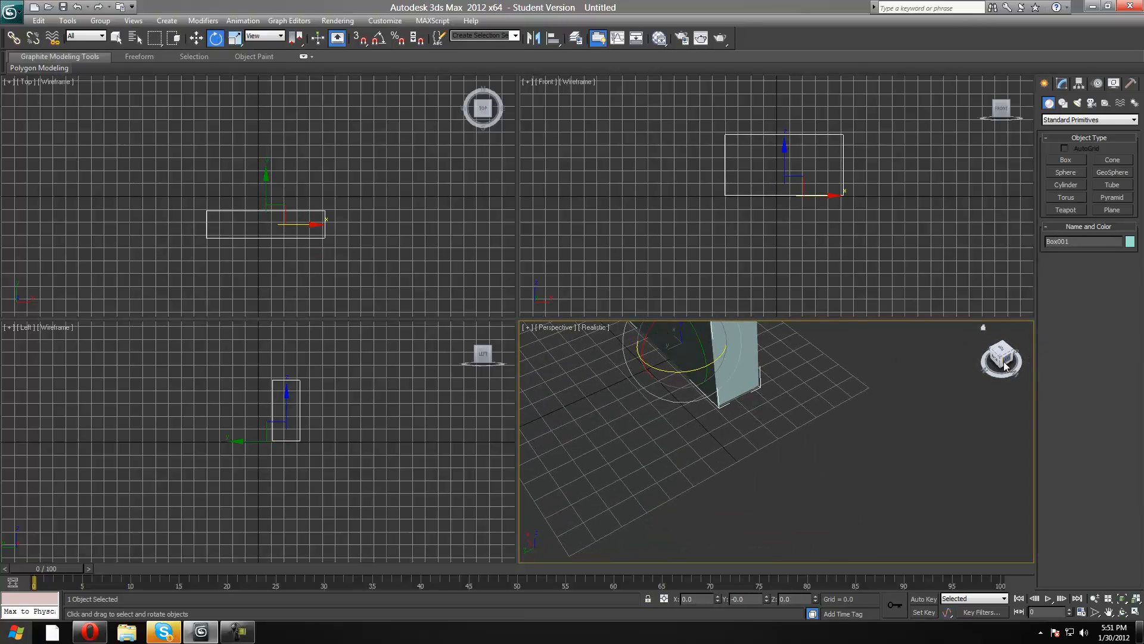
{"action": "left_click_drag", "start_coordinate": [1008, 362], "coordinate": [1006, 331]}
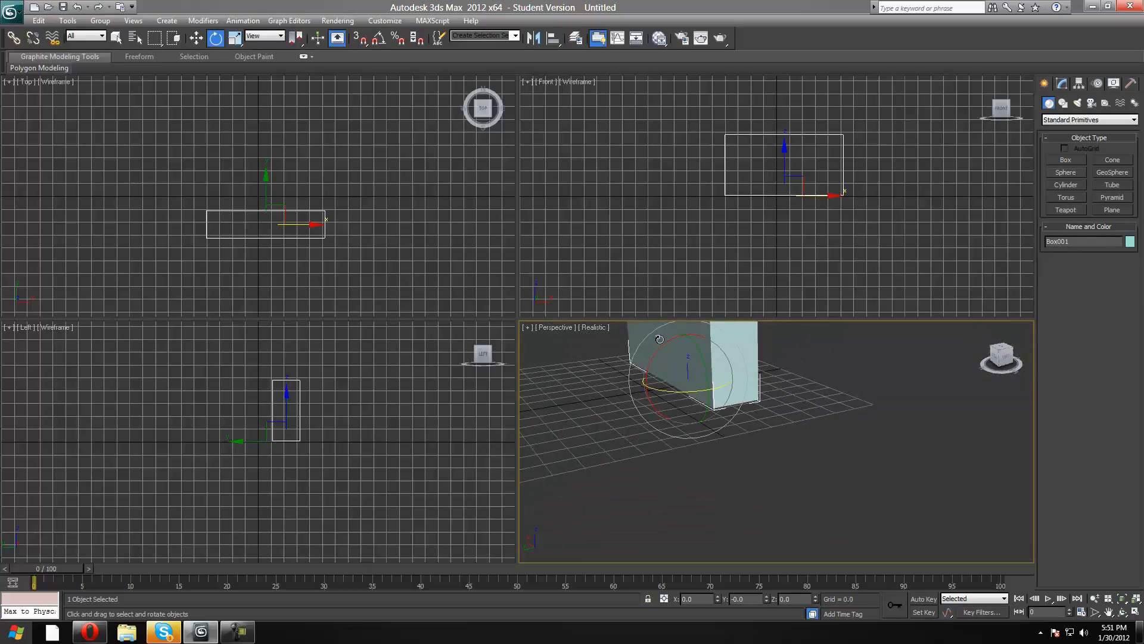
{"action": "left_click_drag", "start_coordinate": [659, 339], "coordinate": [702, 600]}
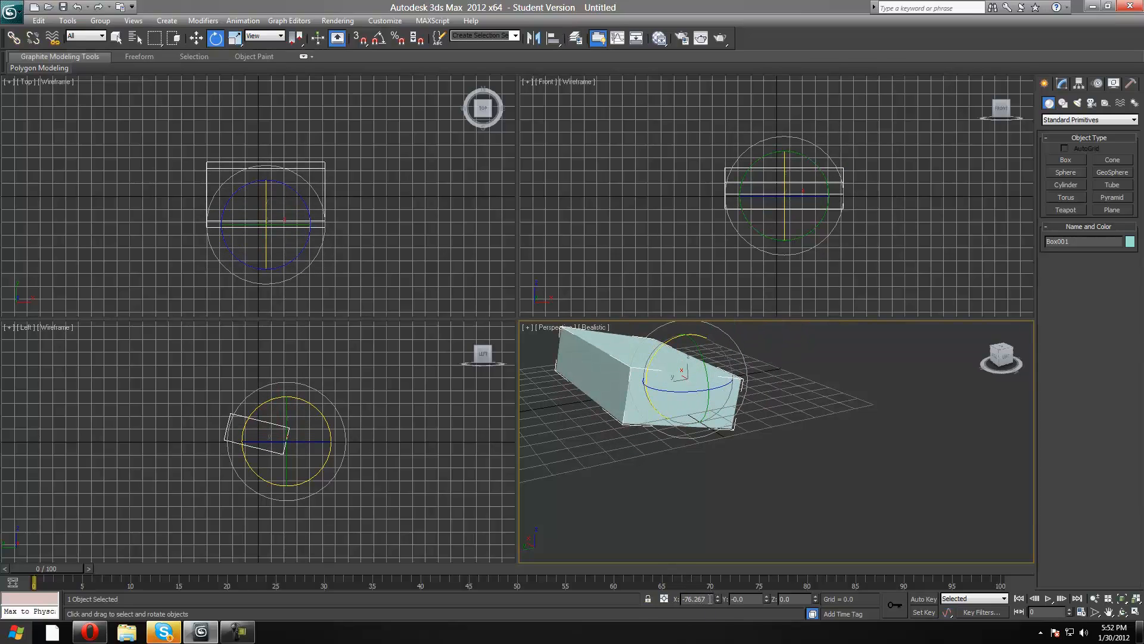
{"action": "double_click", "coordinate": [710, 599]}
{"action": "type", "text": "0"}
{"action": "key", "text": "Return"}
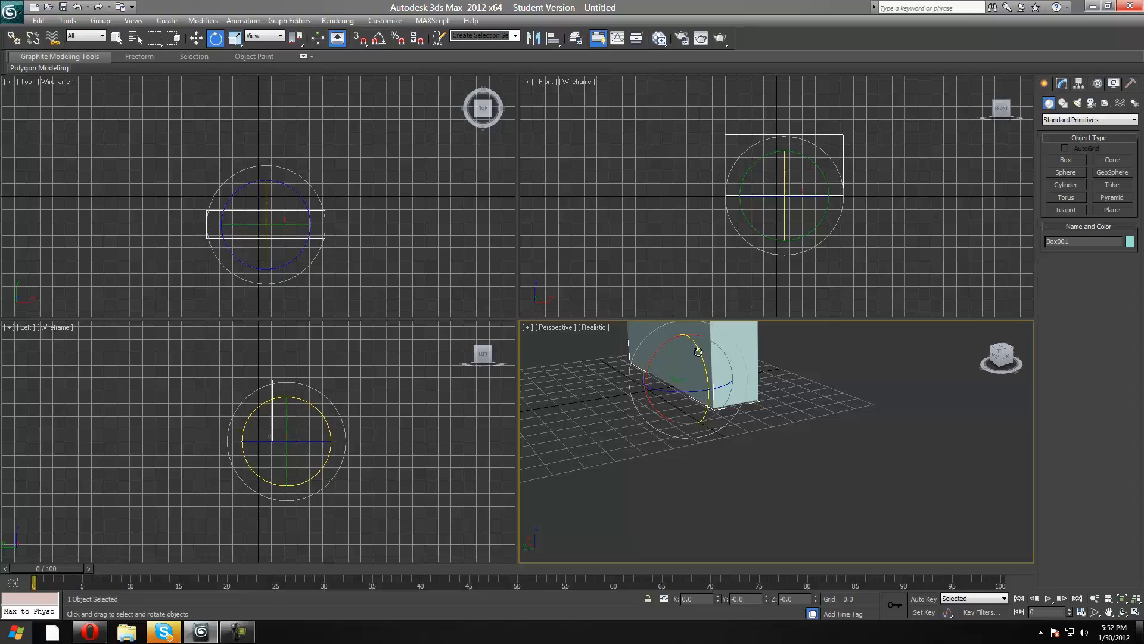
Rotate the box about the Y axis and set that rotation to exactly 15 degrees.
{"action": "left_click_drag", "start_coordinate": [698, 352], "coordinate": [669, 604]}
{"action": "type", "text": "15"}
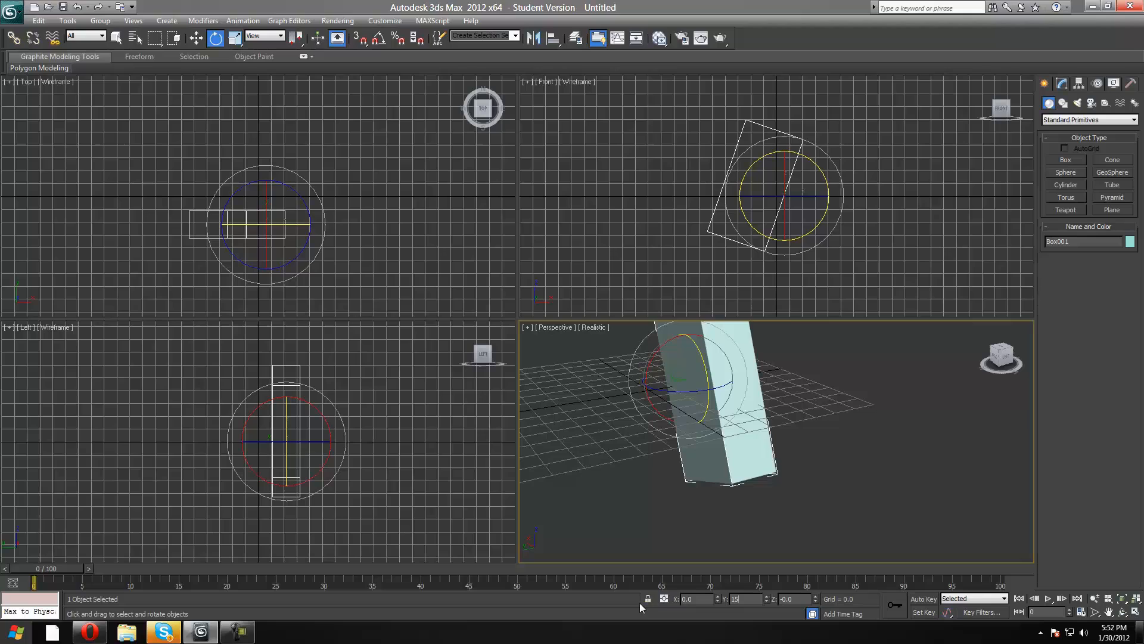
{"action": "key", "text": "Return"}
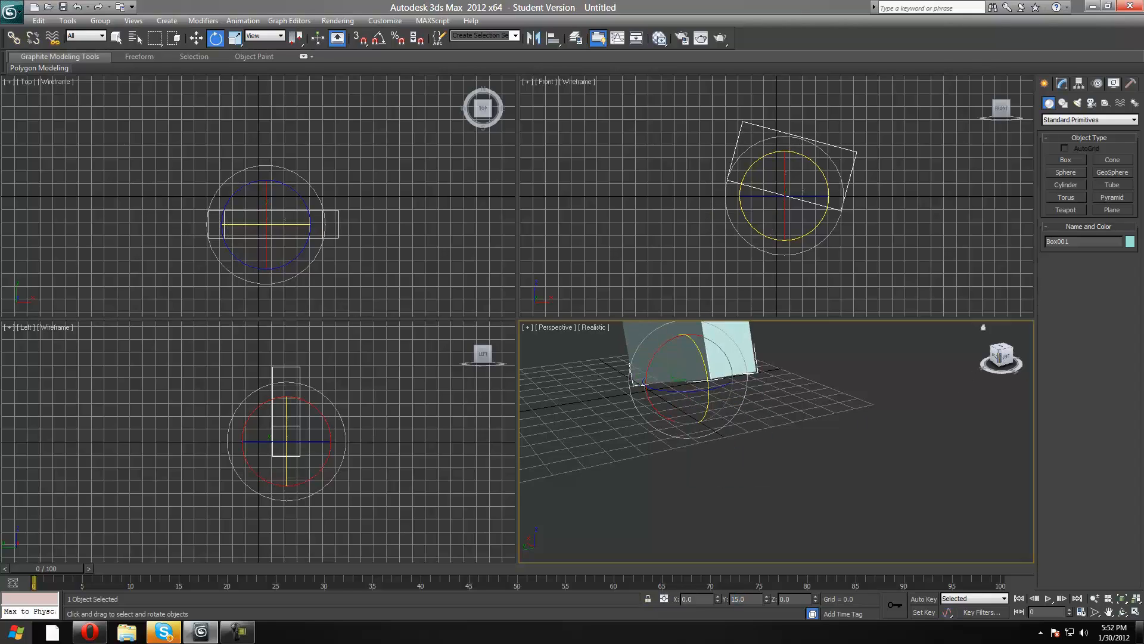
Reset the box's Y rotation to 0 degrees so that it stands upright.
{"action": "left_click_drag", "start_coordinate": [1003, 359], "coordinate": [992, 382]}
{"action": "middle_click_drag", "start_coordinate": [876, 515], "coordinate": [735, 523], "text": "alt"}
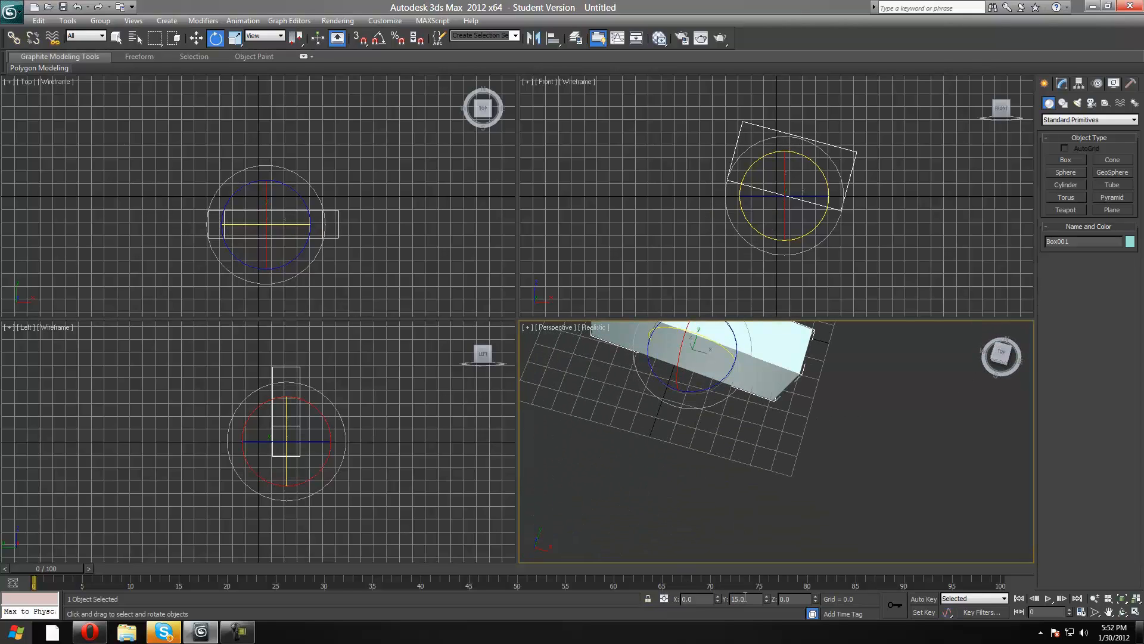
{"action": "left_click_drag", "start_coordinate": [745, 599], "coordinate": [644, 603]}
{"action": "type", "text": "15"}
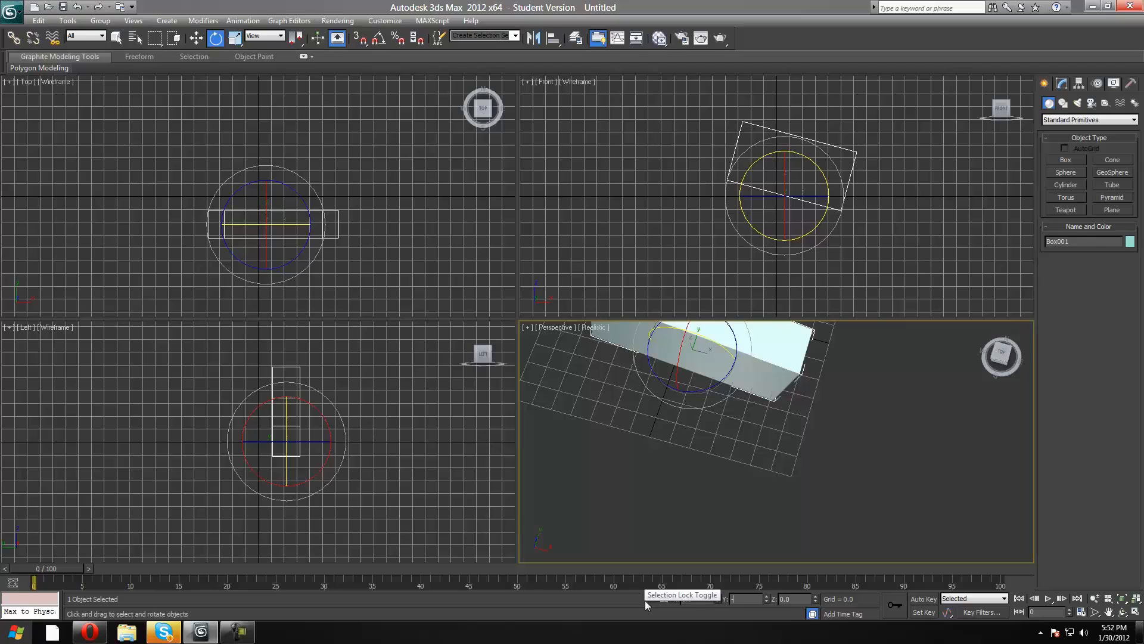
{"action": "key", "text": "Return"}
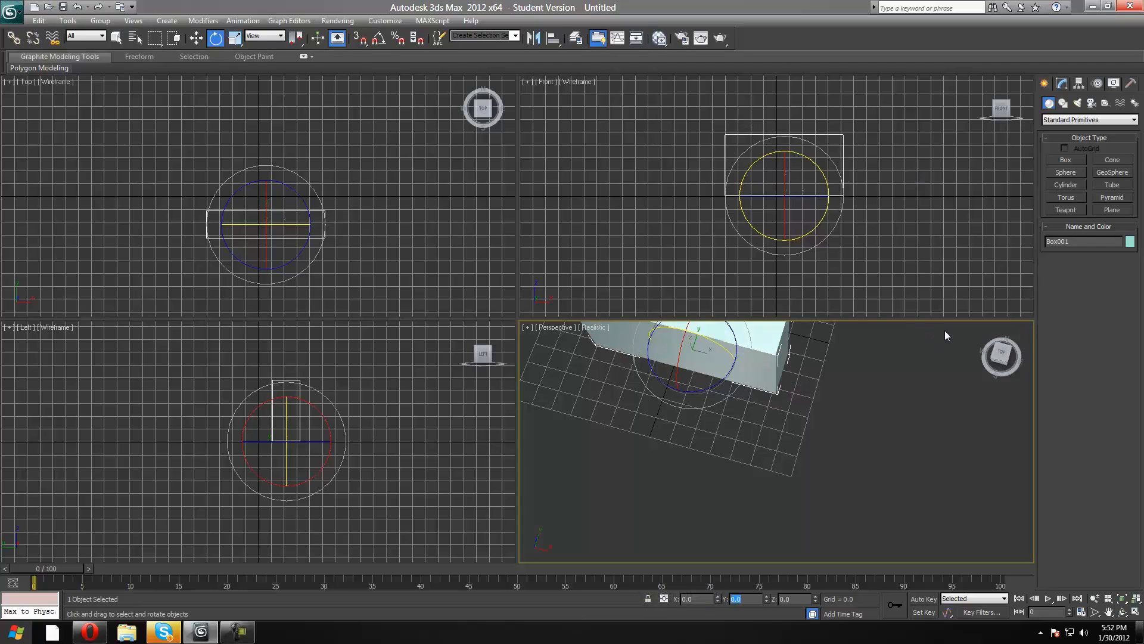
Scale the box along the Y axis only, to about 320 percent.
{"action": "left_click", "coordinate": [235, 38]}
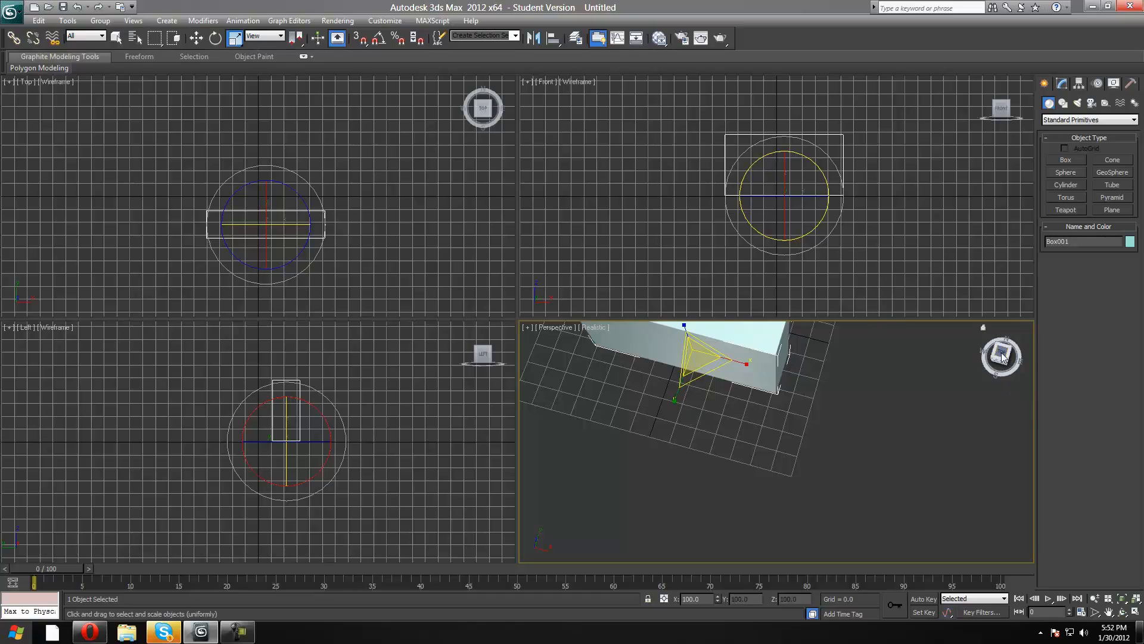
{"action": "left_click_drag", "start_coordinate": [1004, 355], "coordinate": [956, 339]}
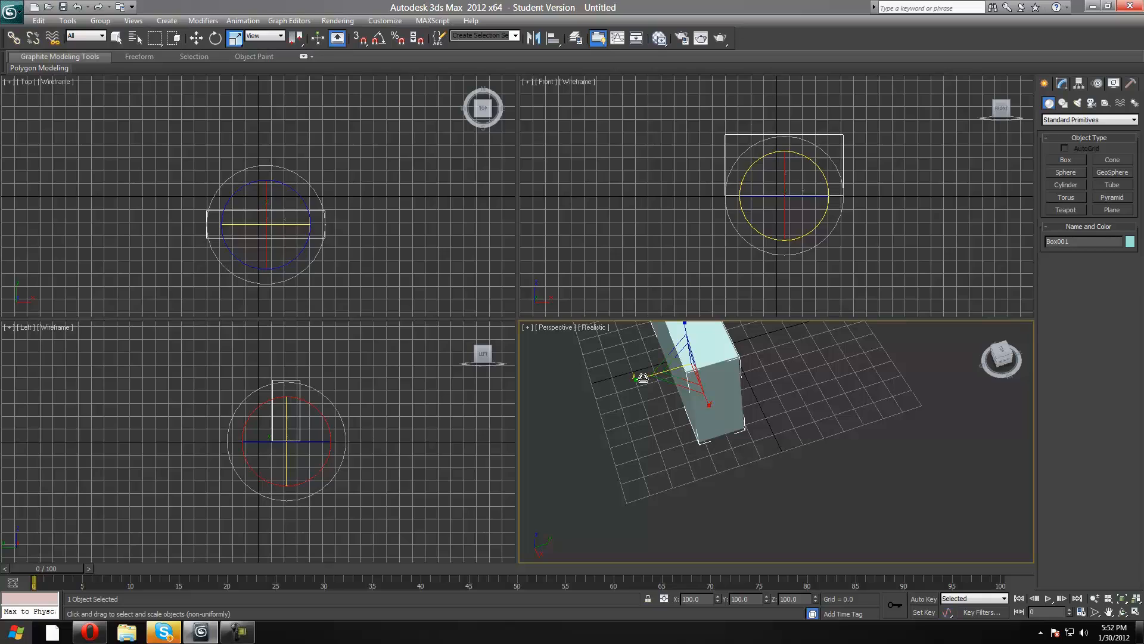
{"action": "left_click_drag", "start_coordinate": [643, 378], "coordinate": [552, 429]}
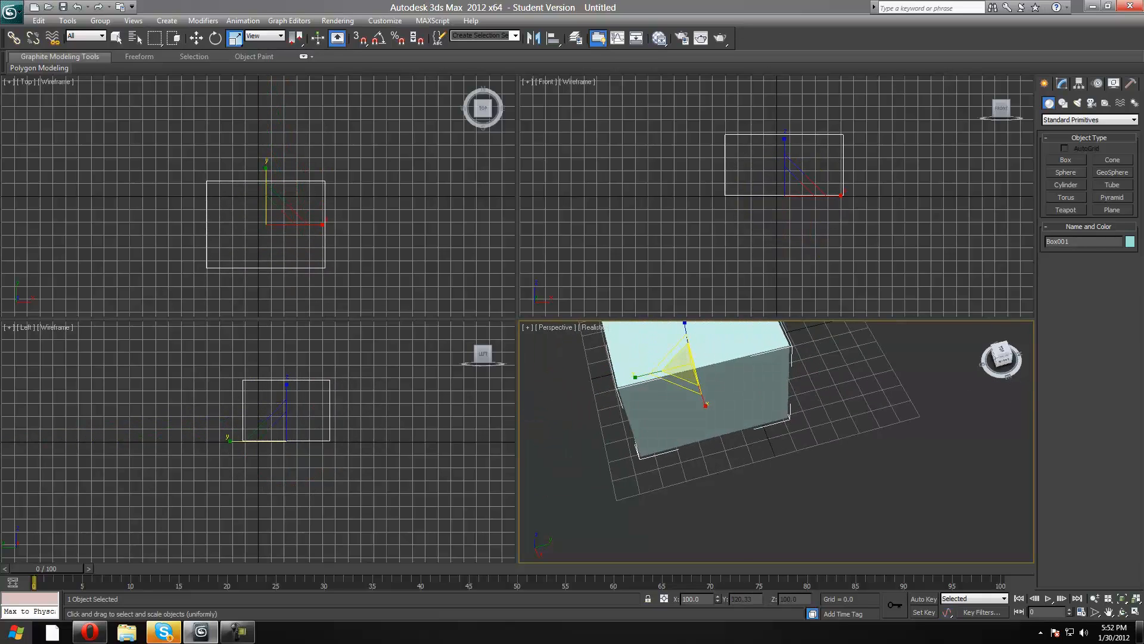
Scale the box to about 35.7 percent along X, 186.8 percent along Y and 96 percent along Z.
{"action": "middle_click_drag", "start_coordinate": [682, 364], "coordinate": [547, 405], "text": "alt"}
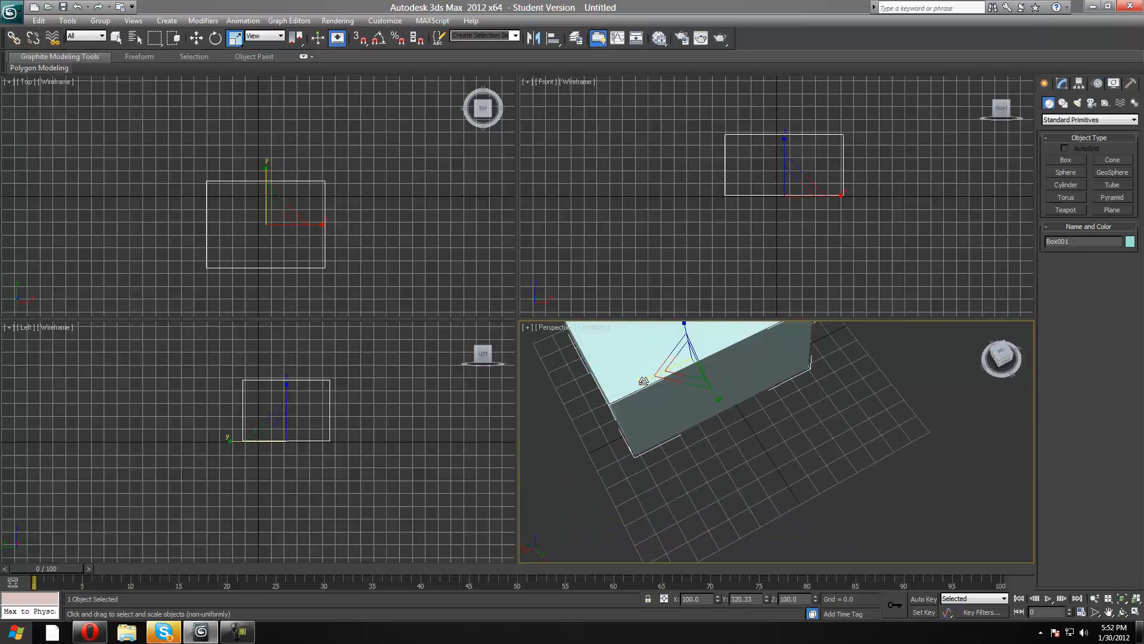
{"action": "left_click_drag", "start_coordinate": [644, 380], "coordinate": [697, 381]}
{"action": "middle_click_drag", "start_coordinate": [690, 373], "coordinate": [769, 342], "text": "alt"}
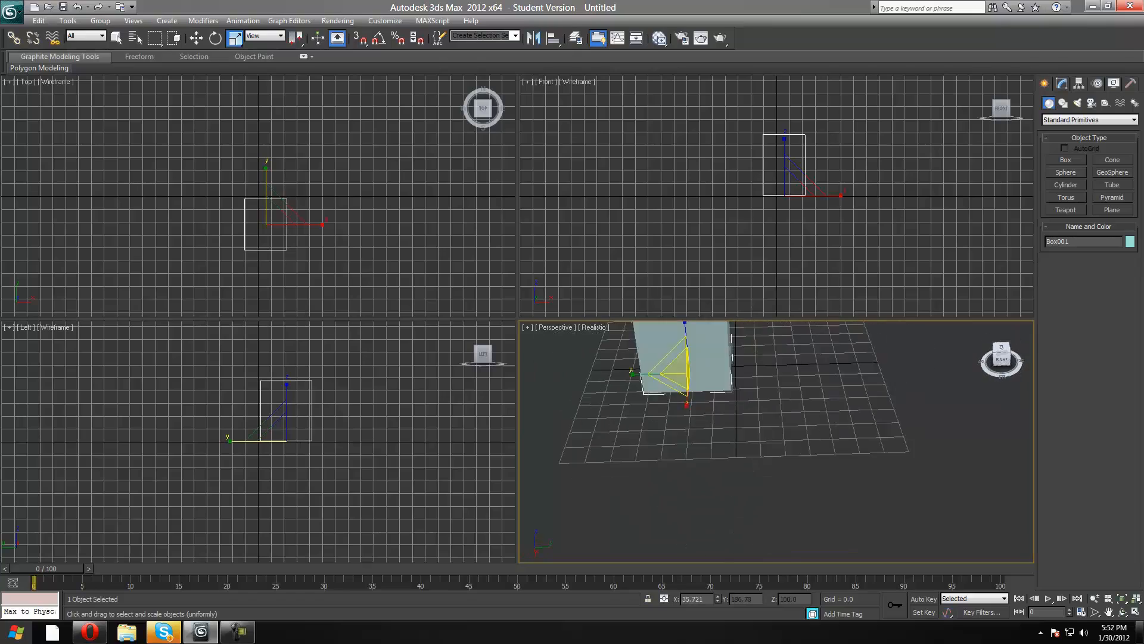
{"action": "scroll", "coordinate": [872, 361], "scroll_direction": "down", "scroll_amount": 4}
{"action": "left_click_drag", "start_coordinate": [733, 359], "coordinate": [762, 360]}
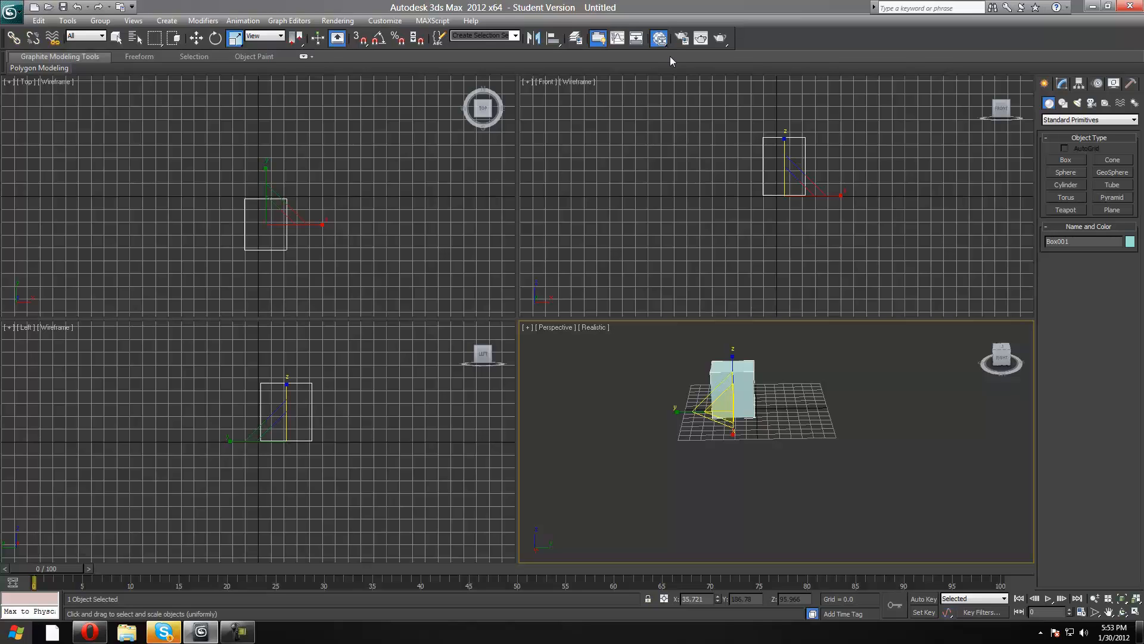
Open the Slate Material Editor for a brief look and close it without editing anything.
{"action": "left_click", "coordinate": [660, 39]}
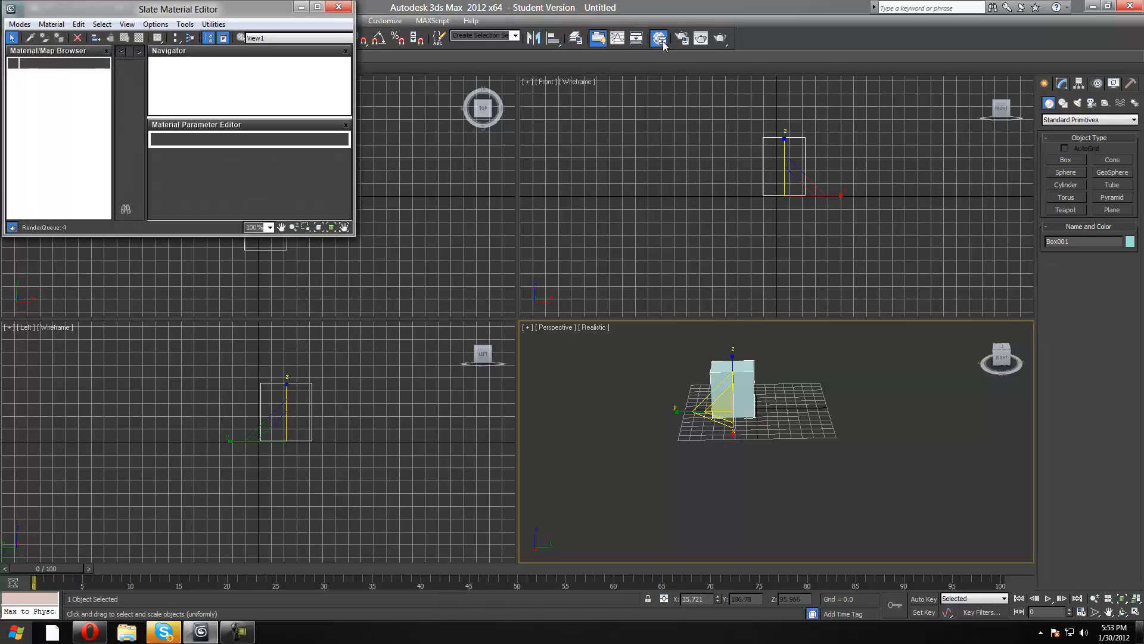
{"action": "left_click", "coordinate": [337, 8]}
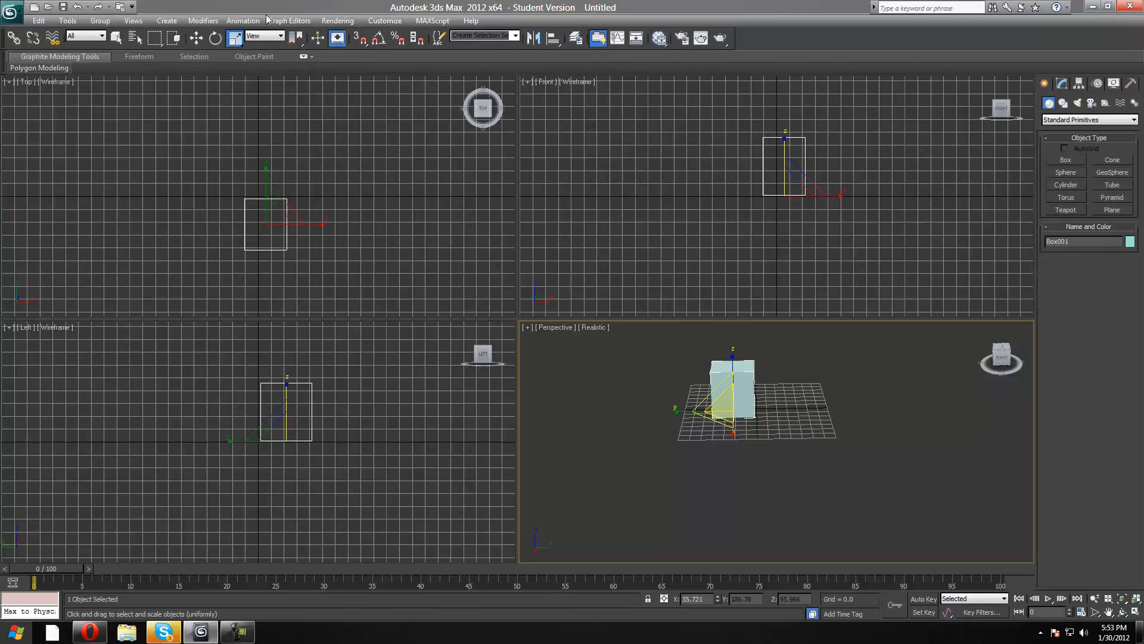
Start exporting the scene and choose ASCII Scene Export (*.ASE) as the export file type.
{"action": "left_click", "coordinate": [12, 13]}
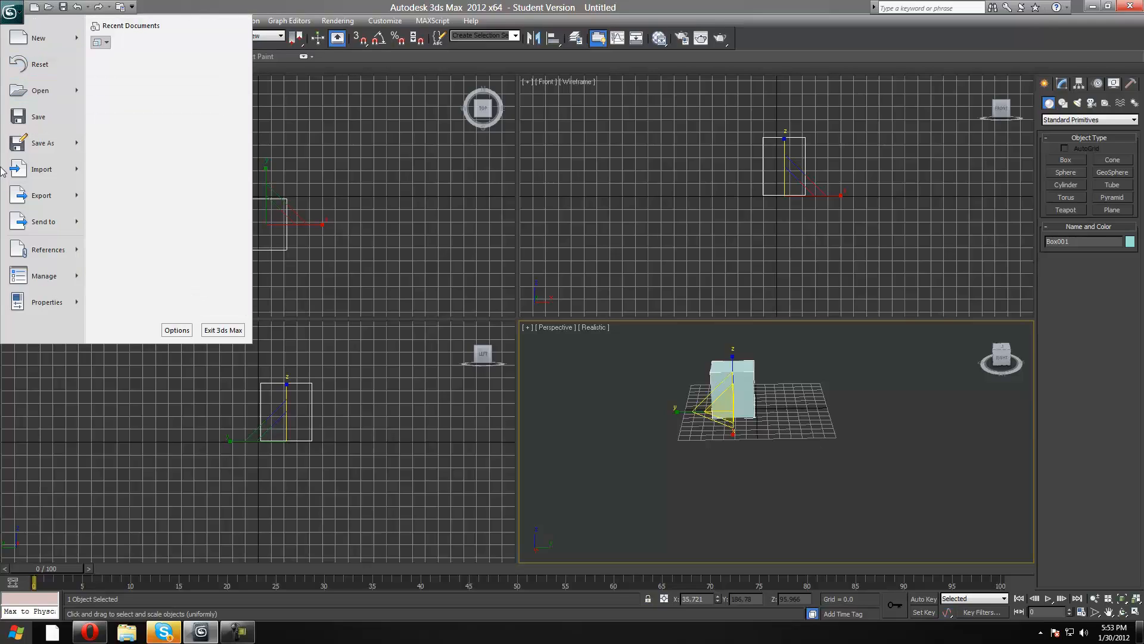
{"action": "mouse_move", "coordinate": [22, 139]}
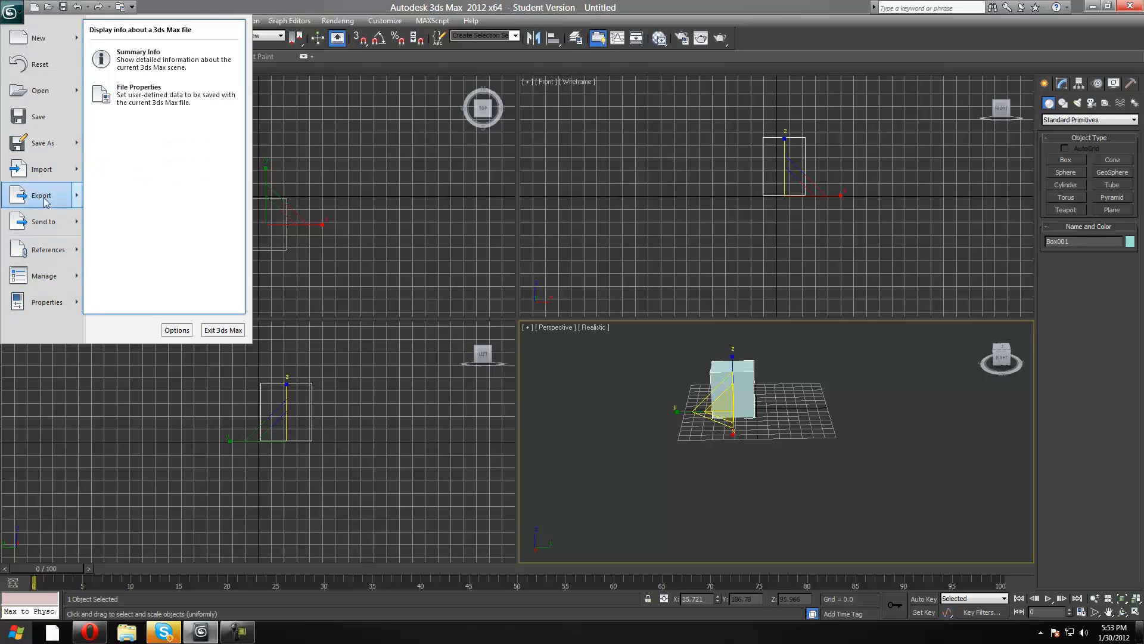
{"action": "left_click", "coordinate": [43, 196]}
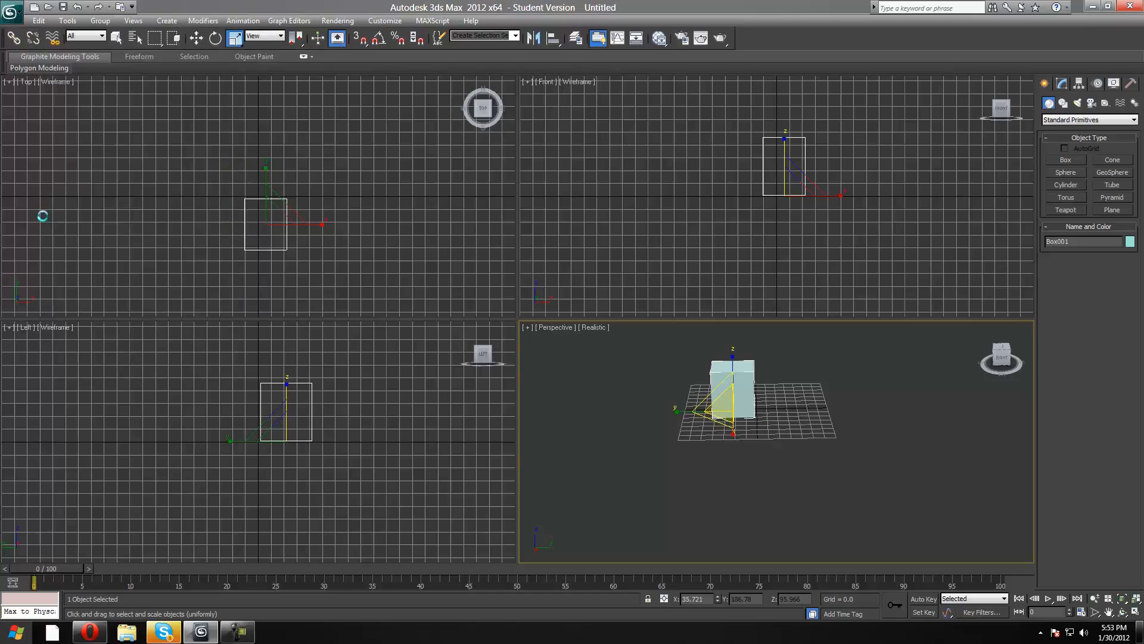
{"action": "left_click", "coordinate": [111, 165]}
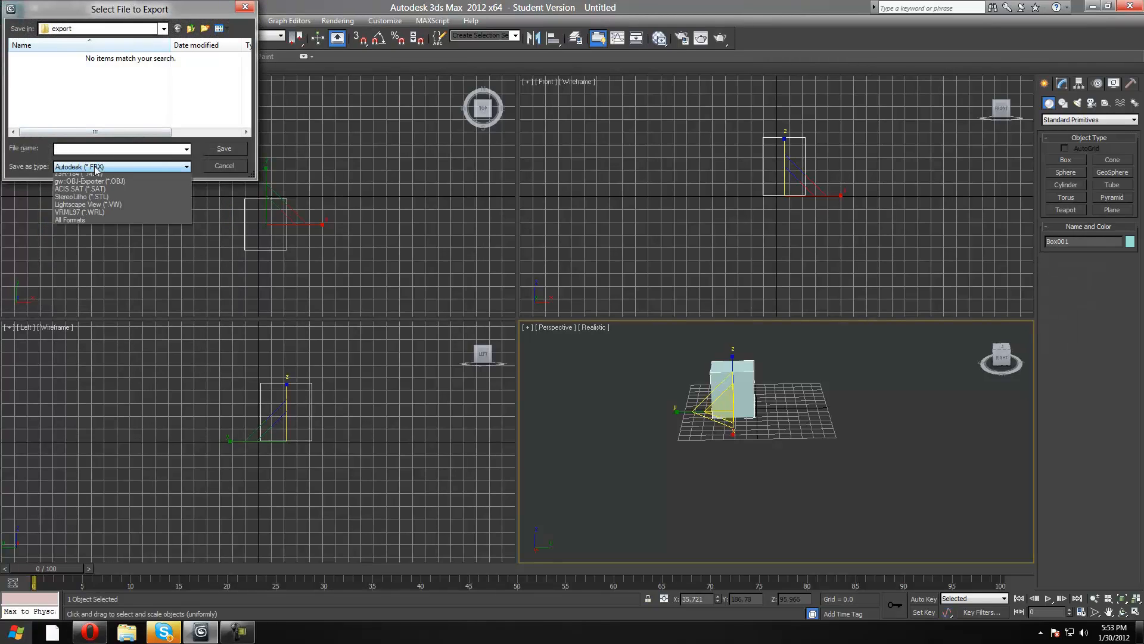
{"action": "left_click", "coordinate": [150, 11]}
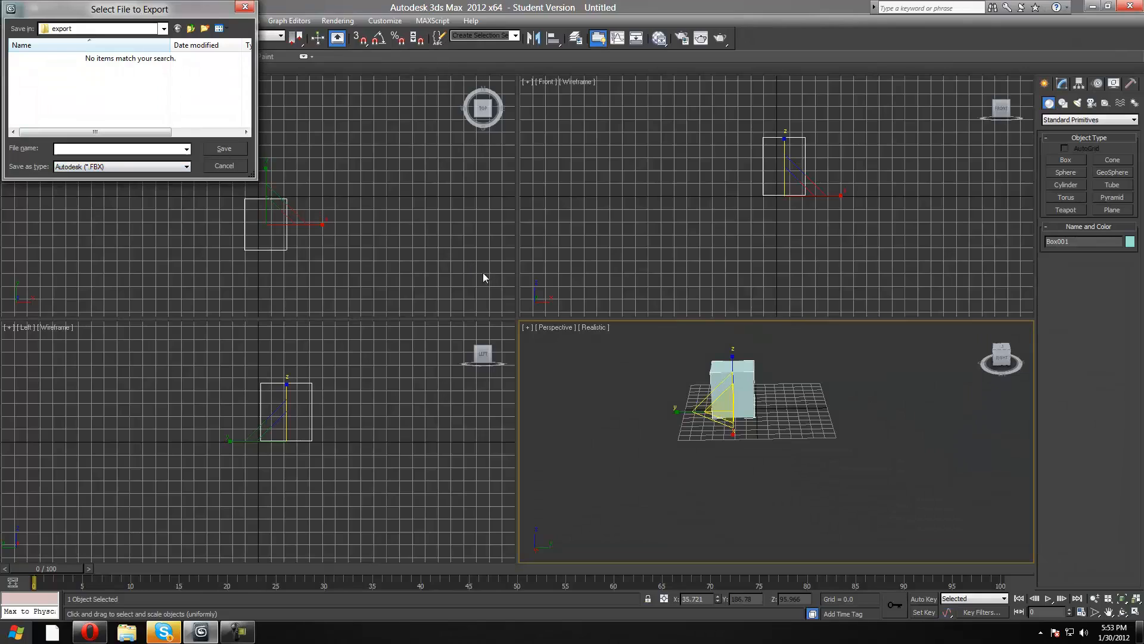
{"action": "left_click", "coordinate": [89, 167]}
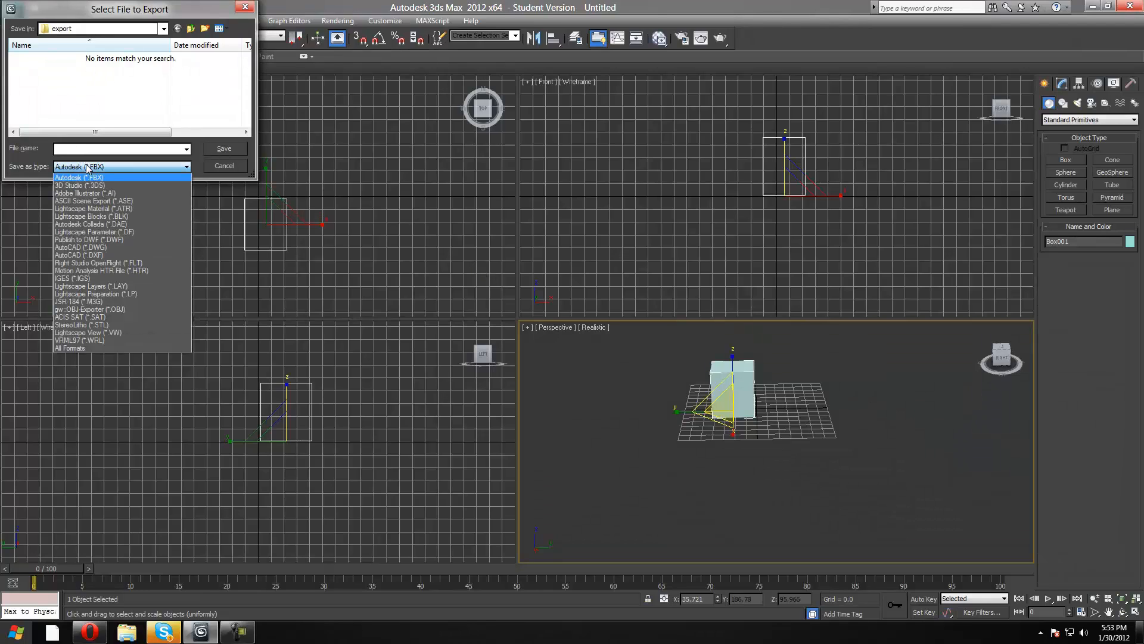
{"action": "left_click", "coordinate": [98, 201]}
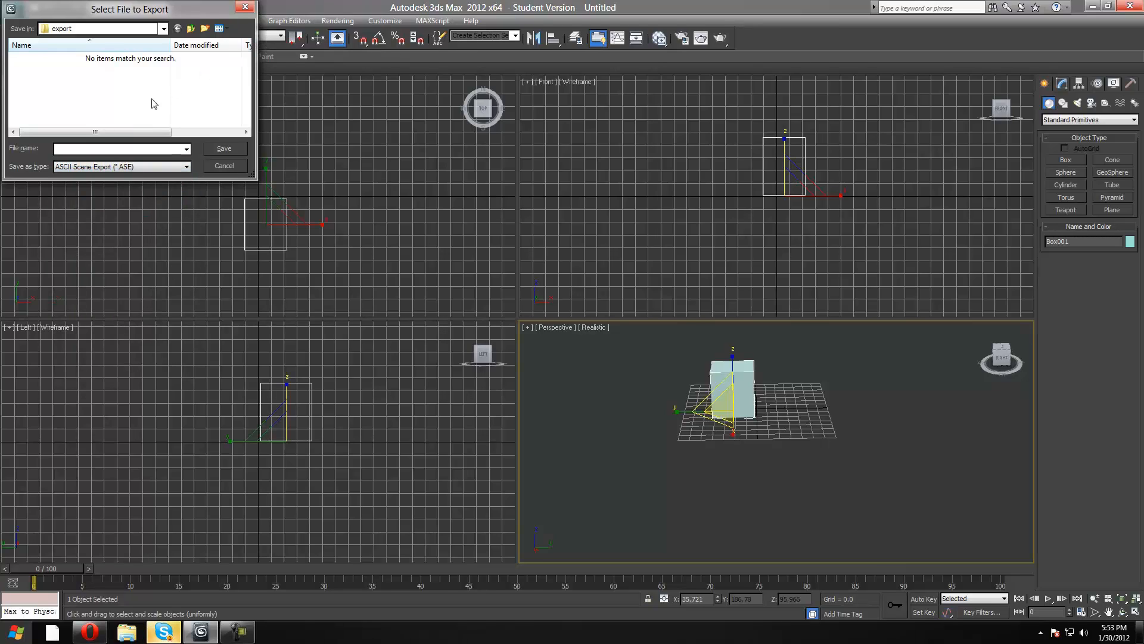
Check which save locations are available for the exported file and cancel the export.
{"action": "left_click", "coordinate": [101, 168]}
{"action": "left_click", "coordinate": [102, 169]}
{"action": "left_click", "coordinate": [62, 29]}
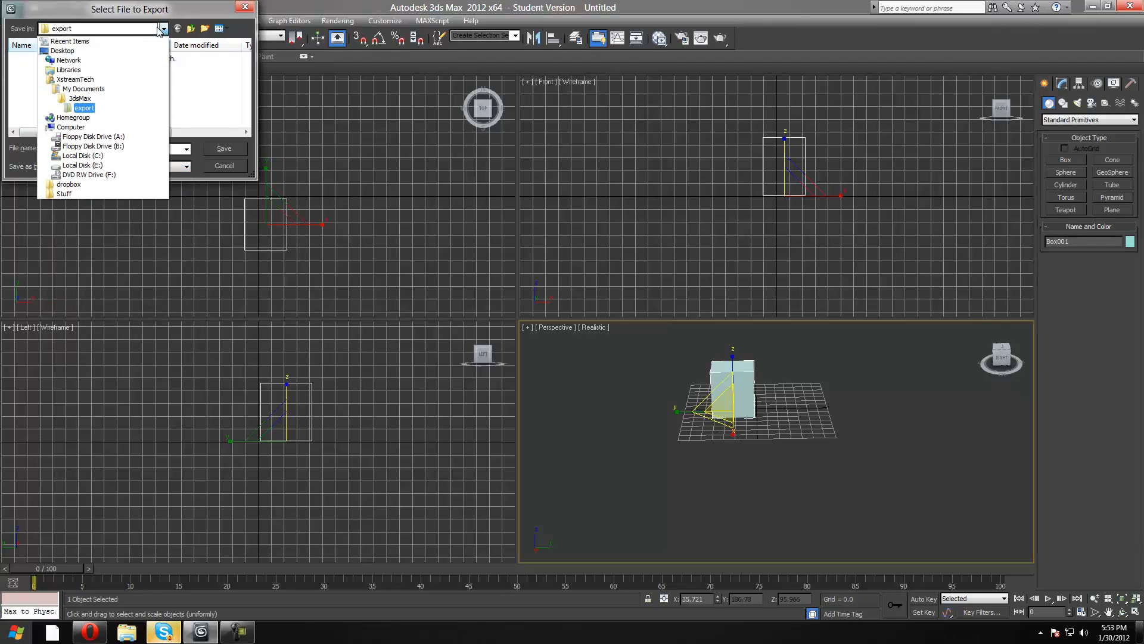
{"action": "left_click", "coordinate": [83, 99]}
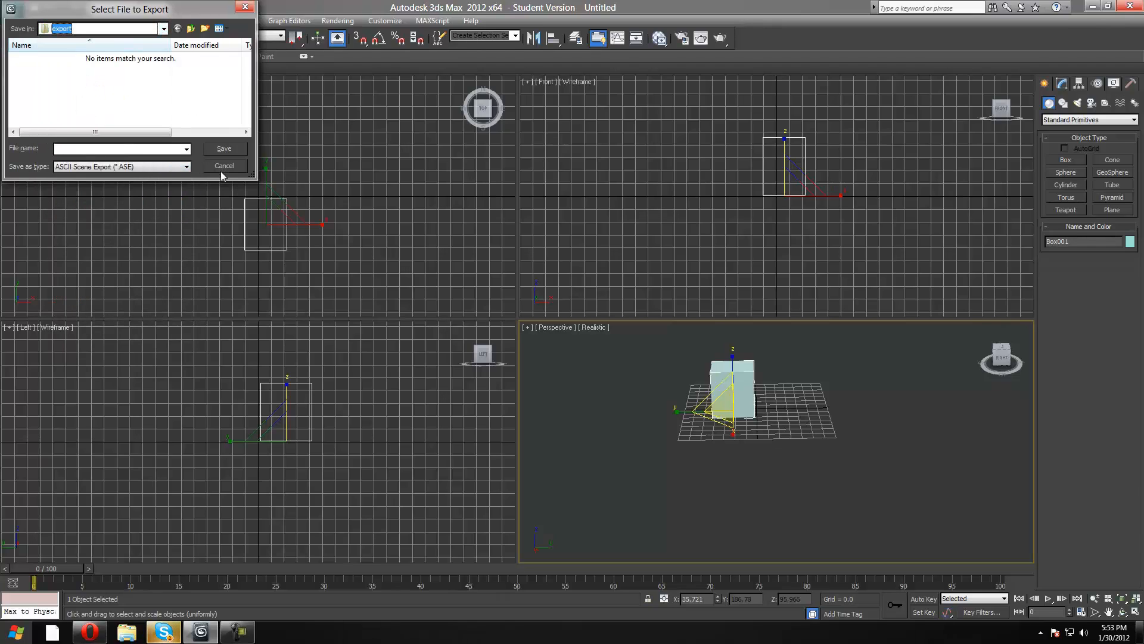
{"action": "left_click", "coordinate": [220, 169]}
Examine which 3ds Max file types the scene can be saved as, and cancel without saving.
{"action": "left_click", "coordinate": [10, 12]}
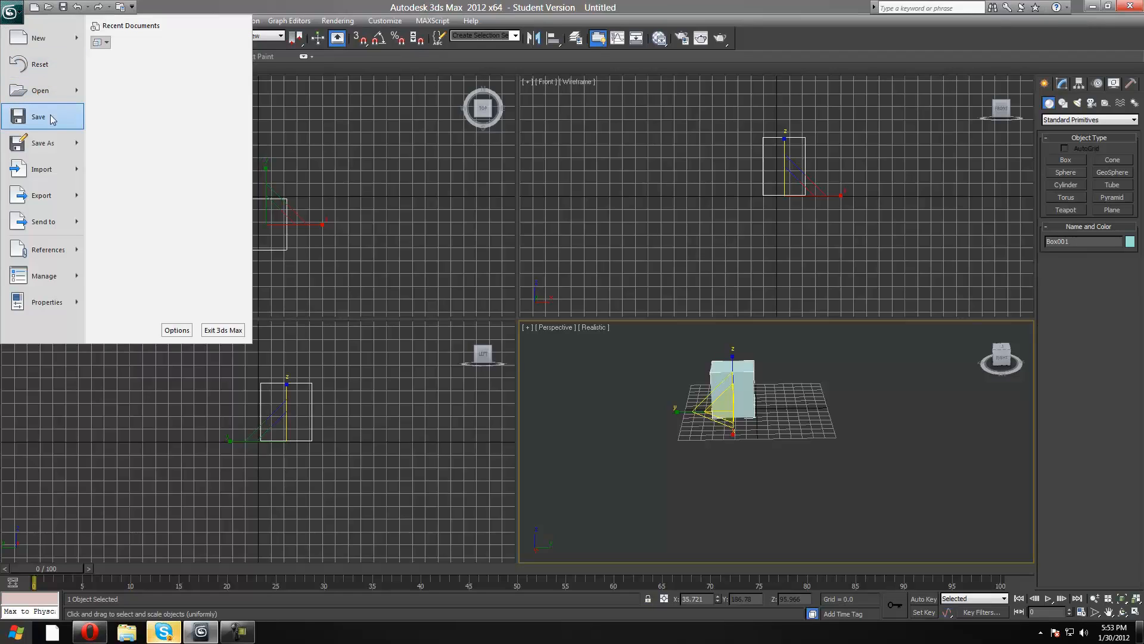
{"action": "left_click", "coordinate": [59, 137]}
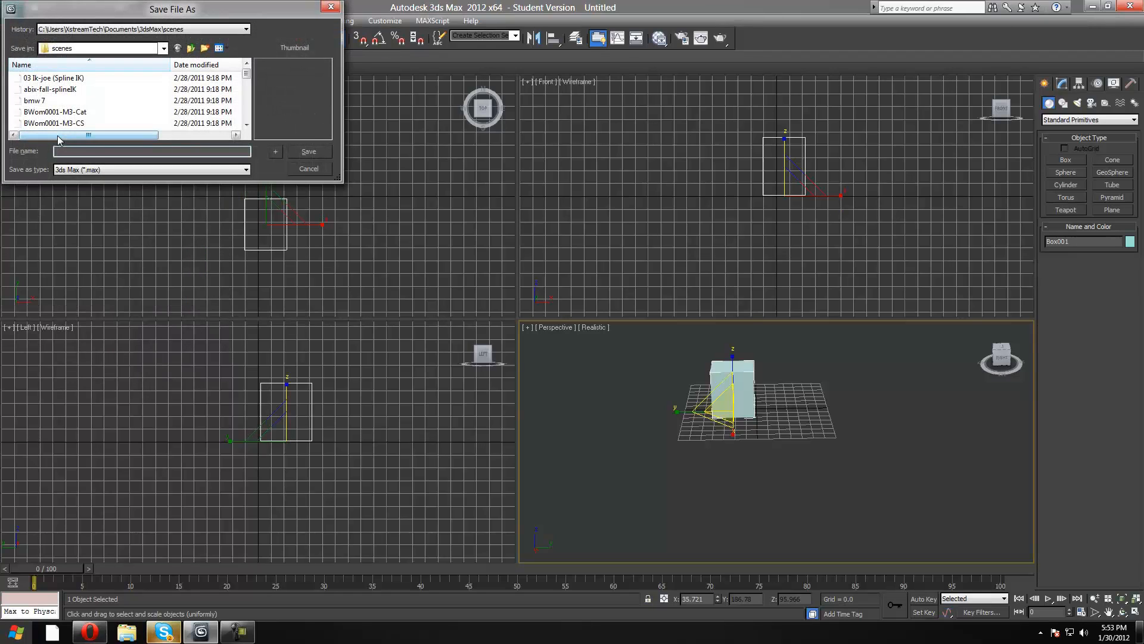
{"action": "left_click", "coordinate": [94, 173]}
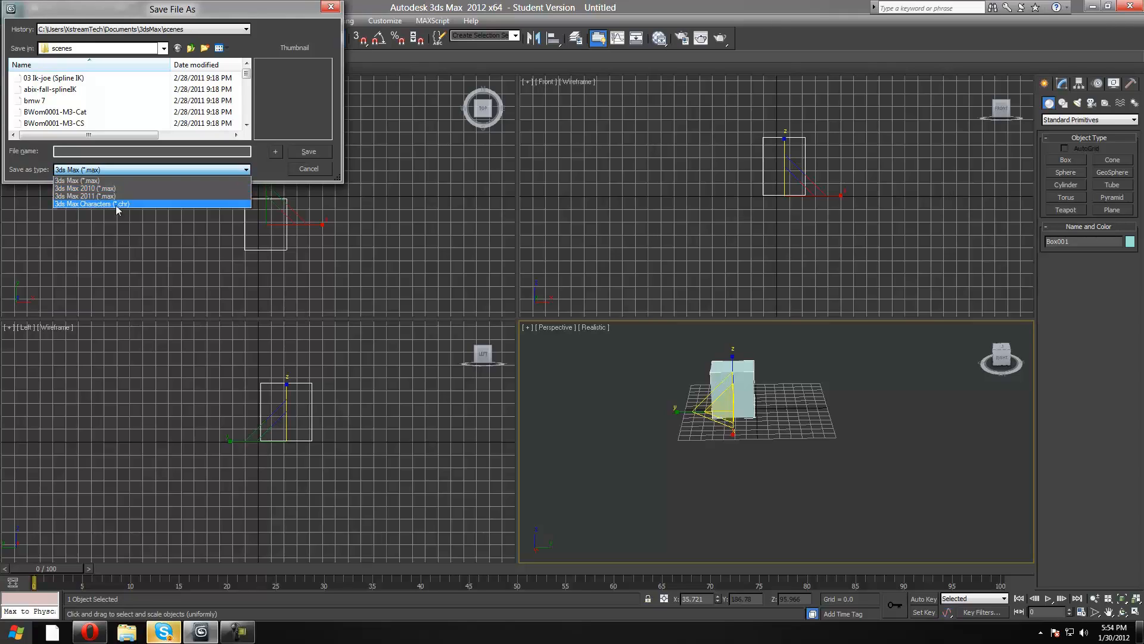
{"action": "left_click", "coordinate": [271, 170]}
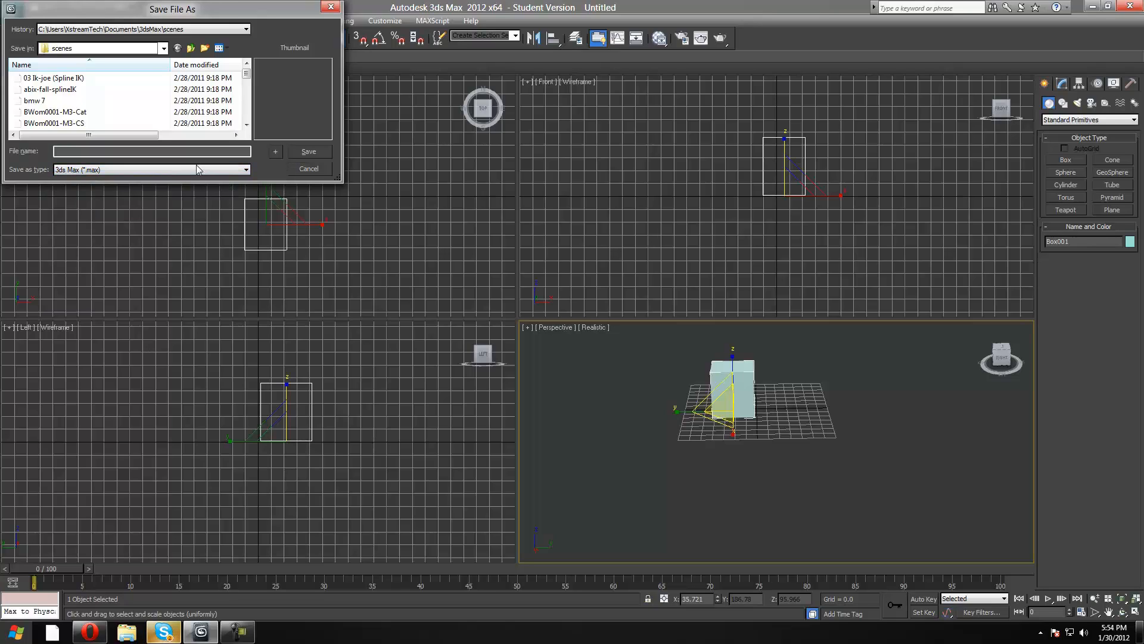
{"action": "left_click", "coordinate": [309, 169]}
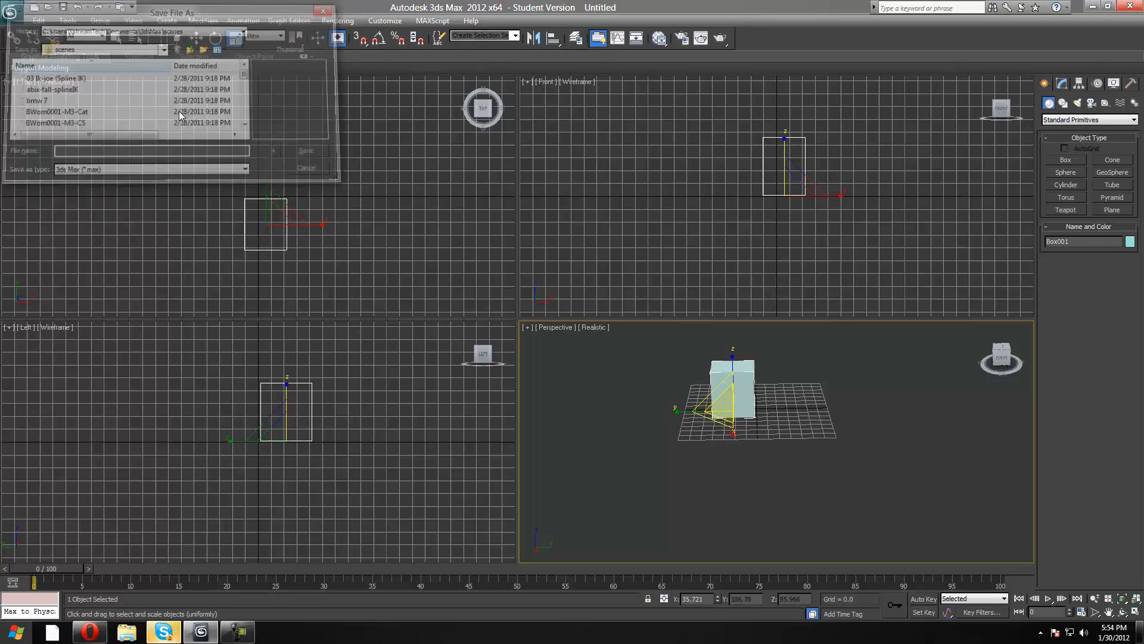
{"action": "left_click", "coordinate": [13, 13]}
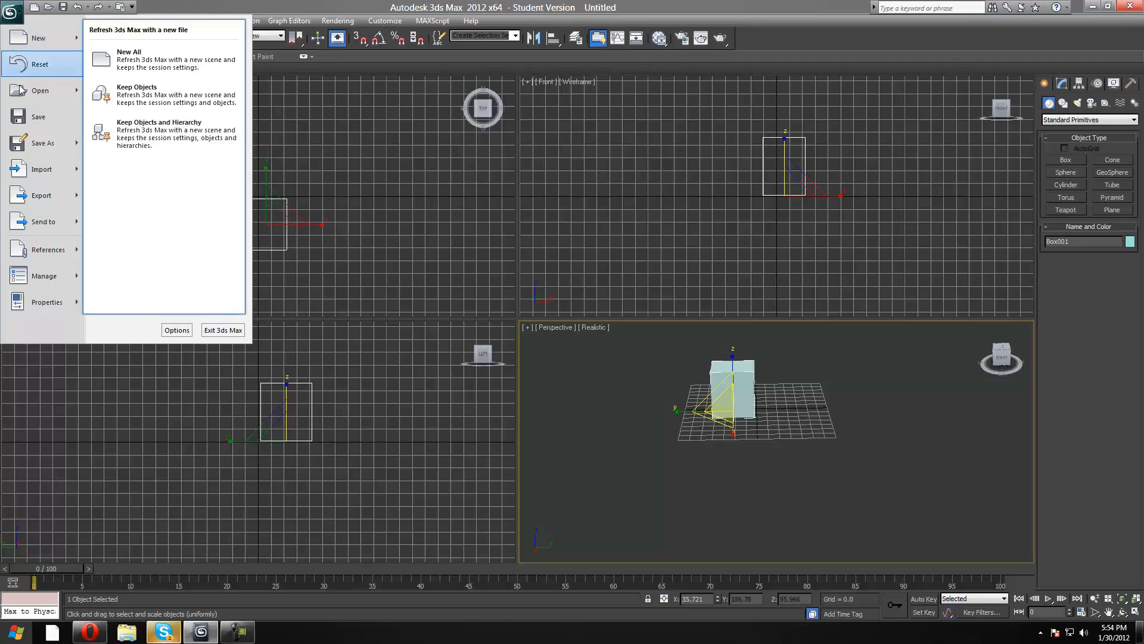
{"action": "mouse_move", "coordinate": [53, 291]}
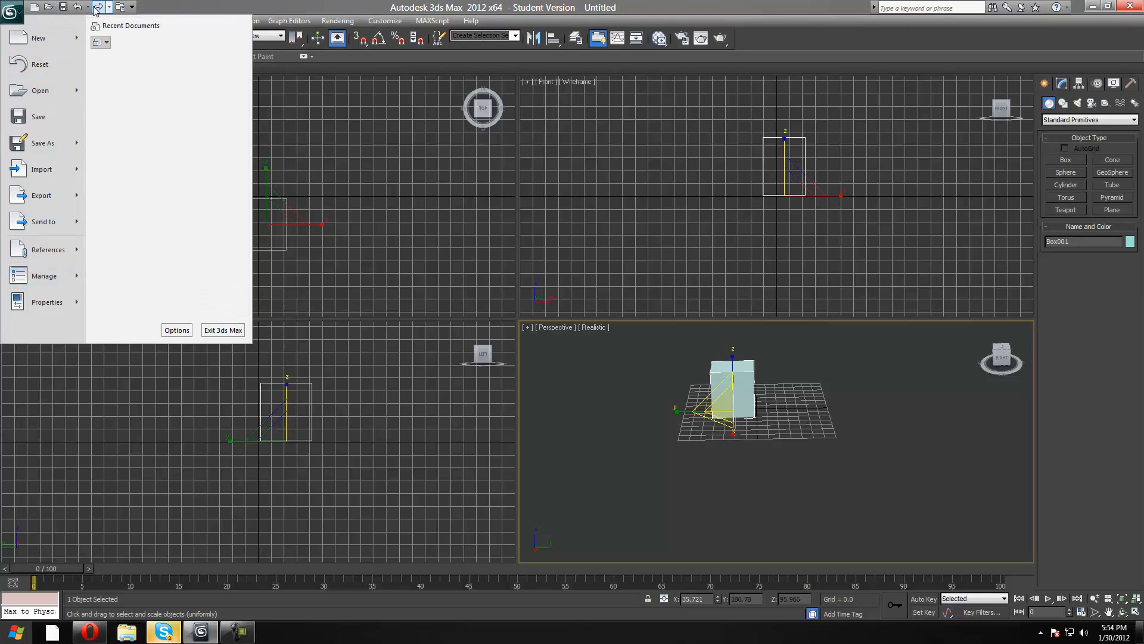
{"action": "left_click", "coordinate": [255, 121]}
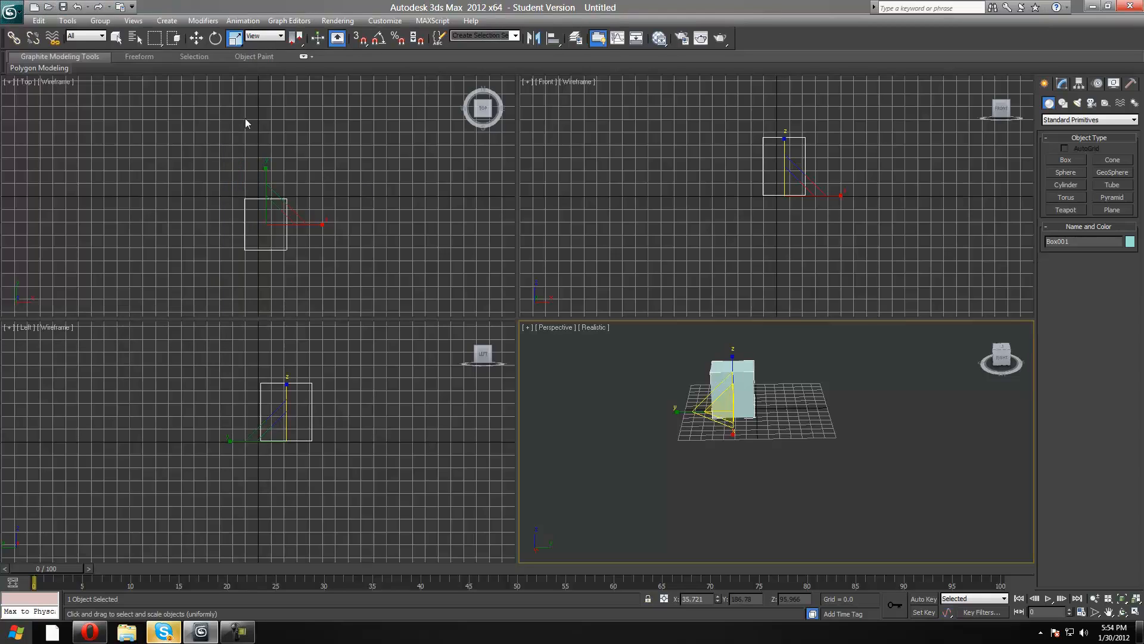
Undo the last three transforms of the box and redo all of them.
{"action": "left_click", "coordinate": [77, 7]}
{"action": "left_click", "coordinate": [77, 7]}
{"action": "left_click", "coordinate": [78, 7]}
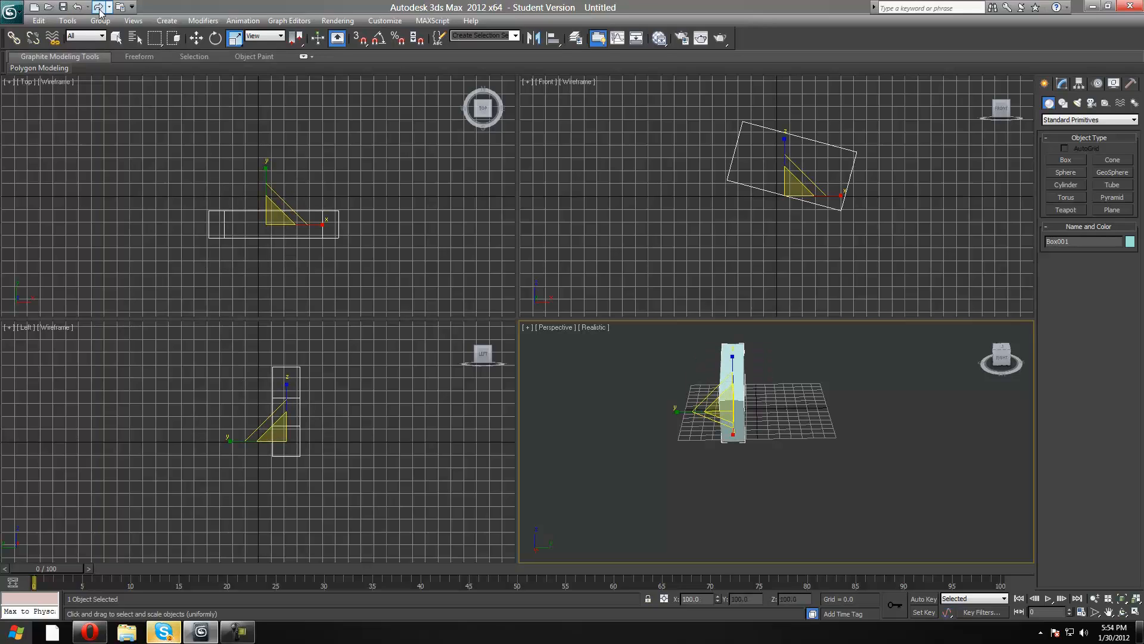
{"action": "left_click", "coordinate": [99, 7]}
{"action": "left_click", "coordinate": [98, 7]}
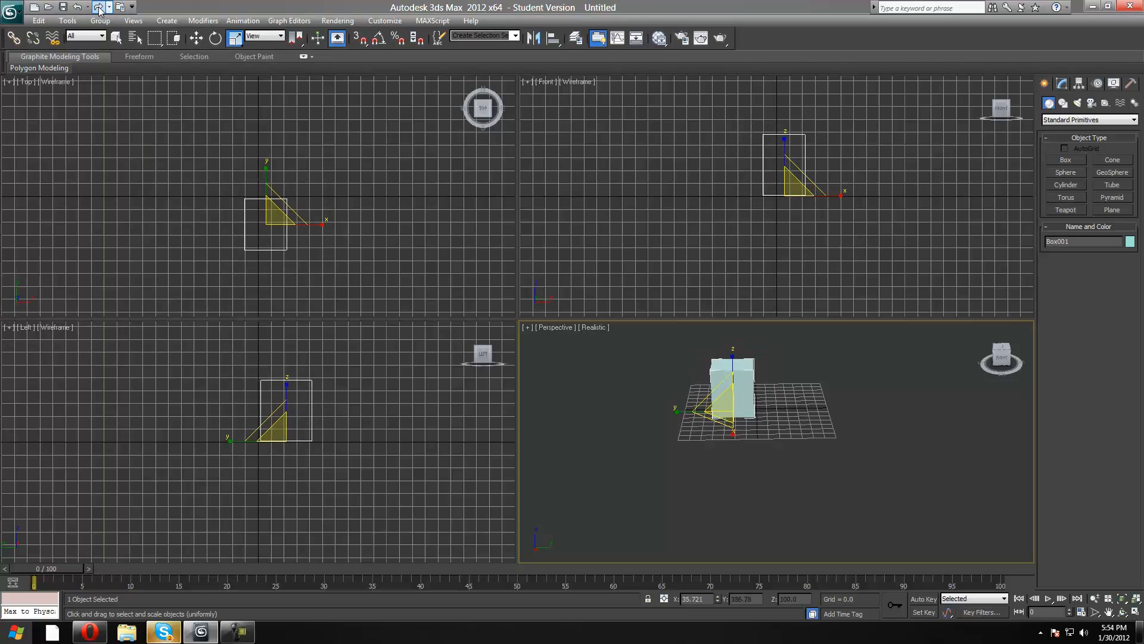
{"action": "left_click", "coordinate": [99, 7]}
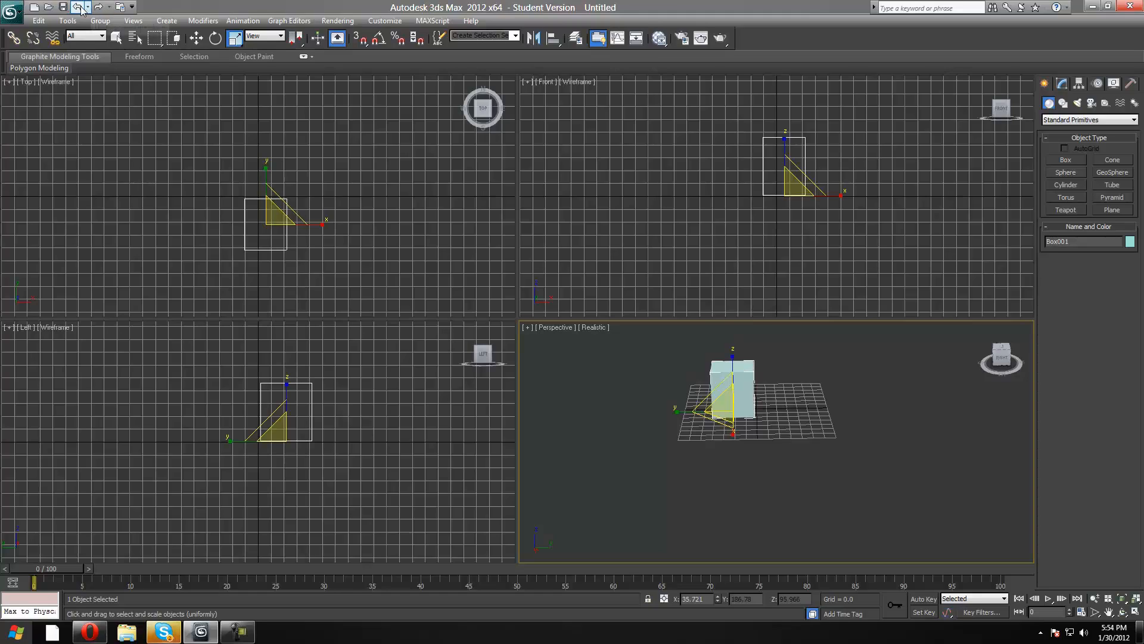
{"action": "left_click", "coordinate": [99, 7]}
{"action": "left_click", "coordinate": [98, 8]}
{"action": "left_click", "coordinate": [96, 8]}
{"action": "left_click", "coordinate": [96, 7]}
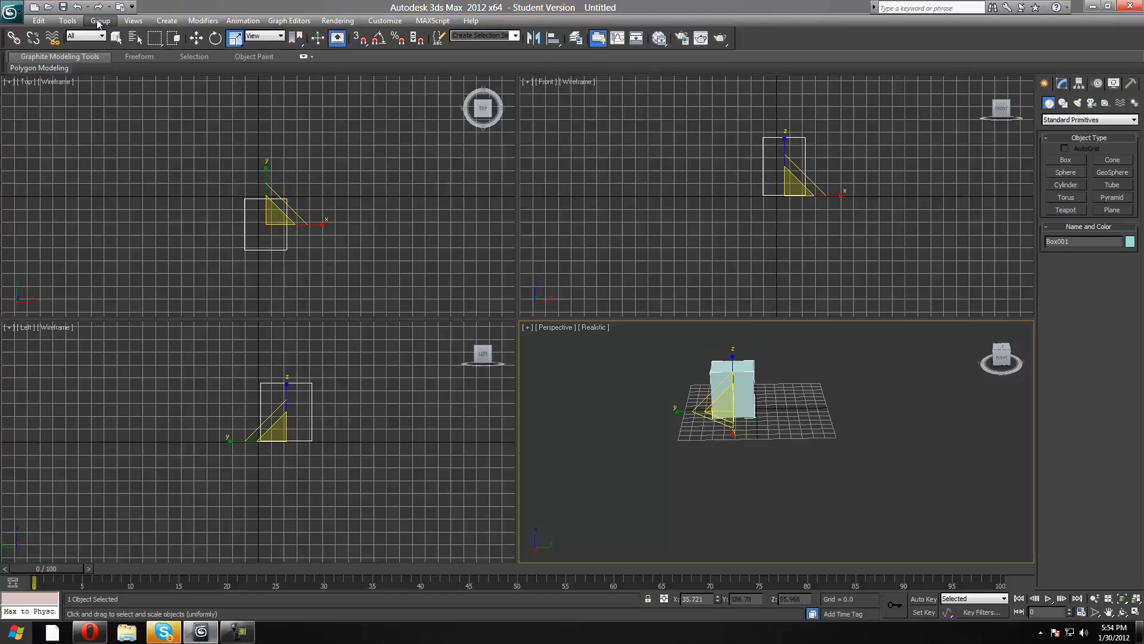
Move the box slightly along the Y axis in the Perspective view.
{"action": "left_click", "coordinate": [39, 21]}
{"action": "key", "text": "Escape"}
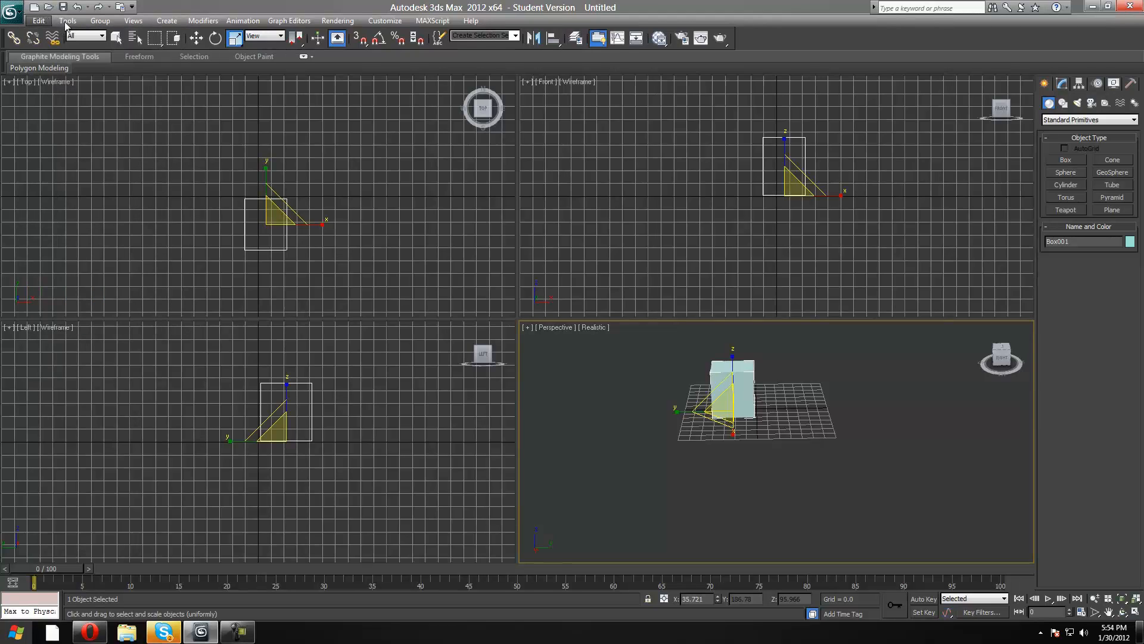
{"action": "left_click", "coordinate": [43, 23]}
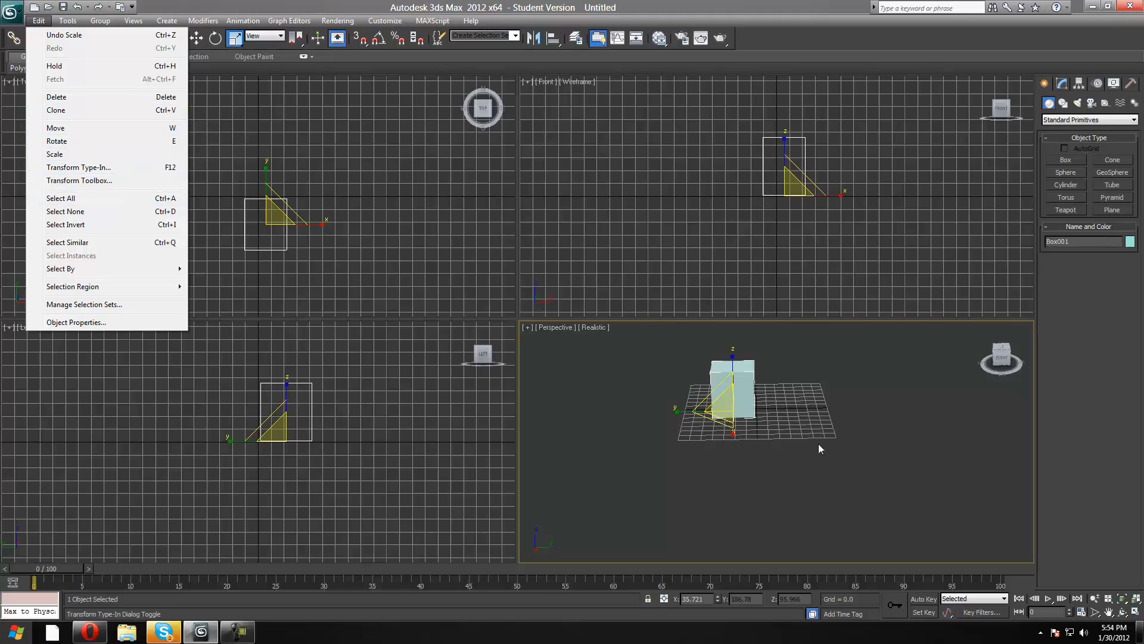
{"action": "left_click", "coordinate": [785, 419]}
{"action": "left_click", "coordinate": [729, 395]}
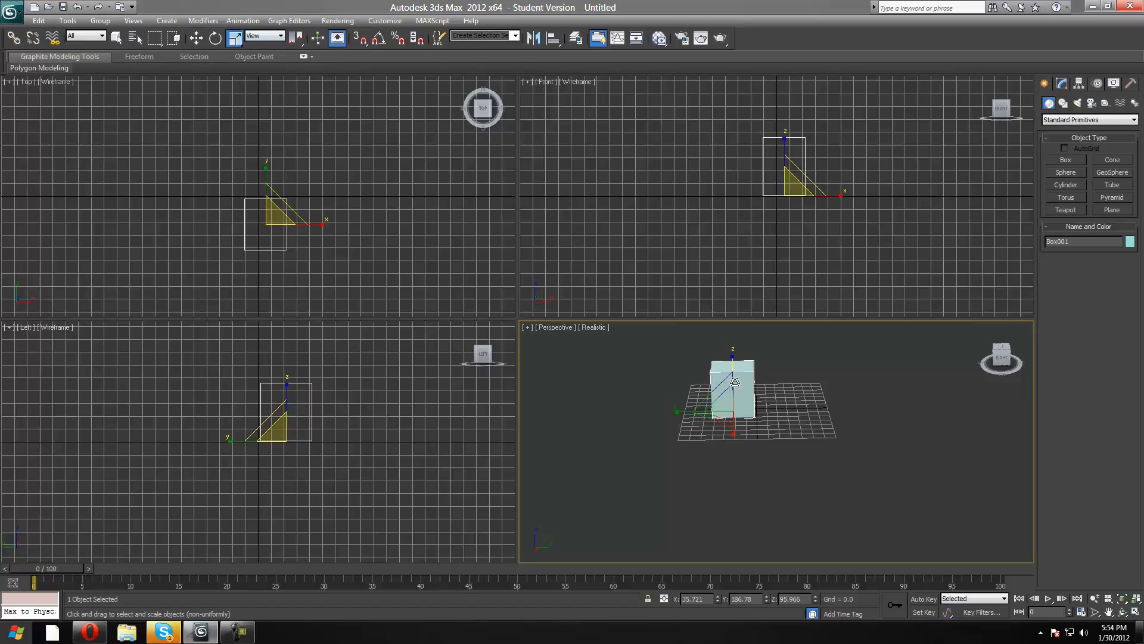
{"action": "key", "text": "w"}
{"action": "mouse_move", "coordinate": [785, 409]}
{"action": "left_mouse_down"}
{"action": "mouse_move", "coordinate": [750, 410]}
{"action": "mouse_move", "coordinate": [792, 410]}
{"action": "left_mouse_up"}
Examine the available editing, grouping and object creation commands, including the list of standard primitives.
{"action": "left_click", "coordinate": [39, 22]}
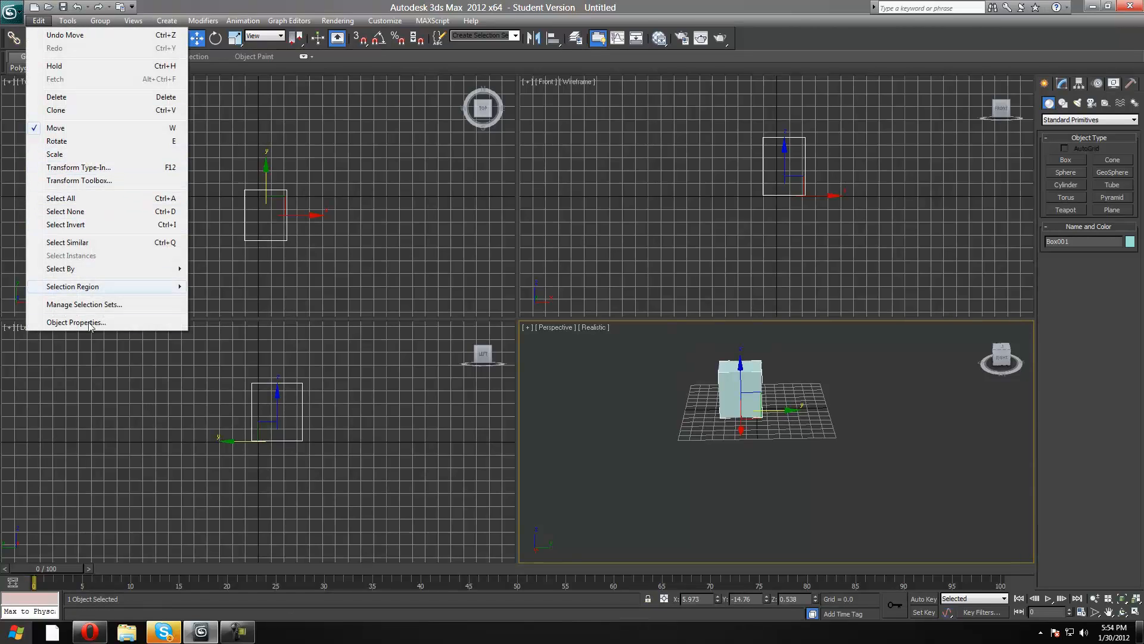
{"action": "mouse_move", "coordinate": [66, 21]}
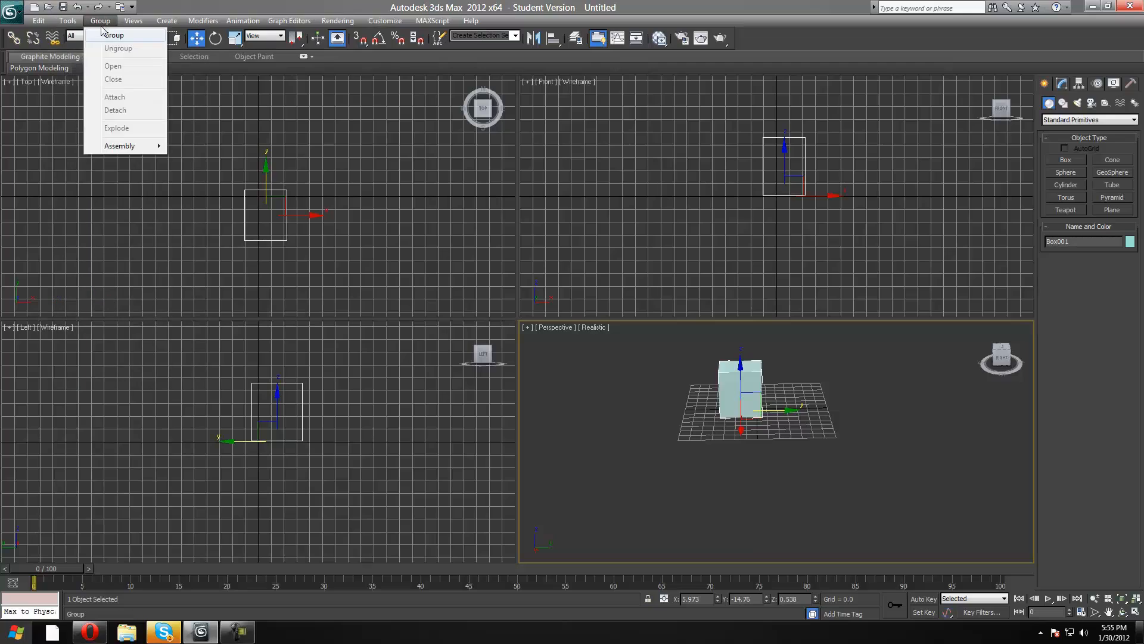
{"action": "mouse_move", "coordinate": [155, 22]}
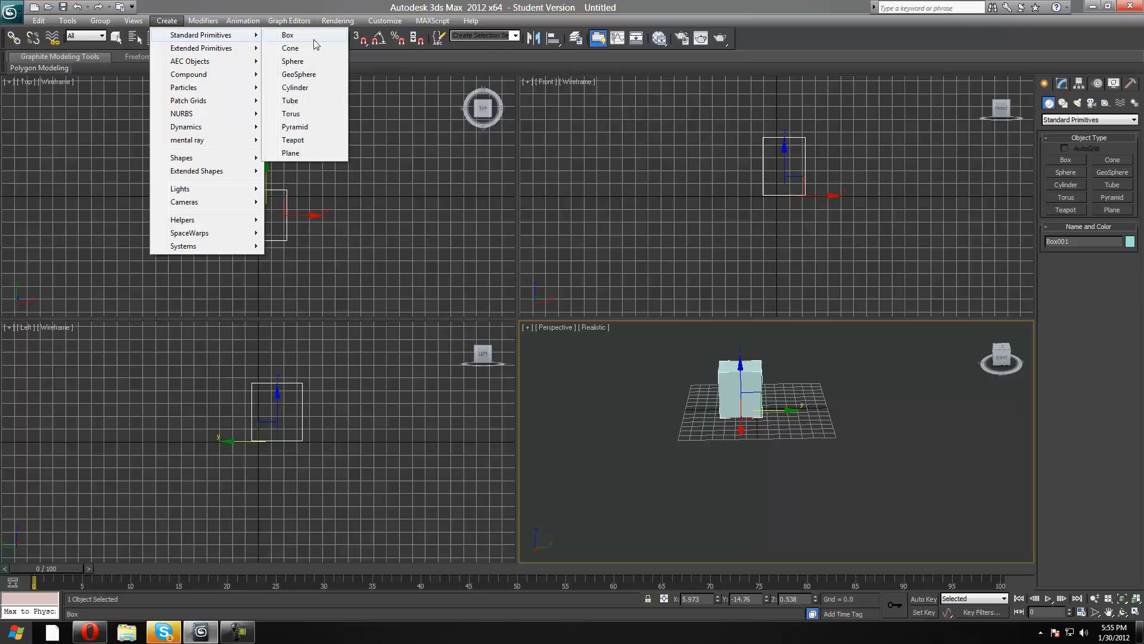
{"action": "left_click", "coordinate": [1049, 103]}
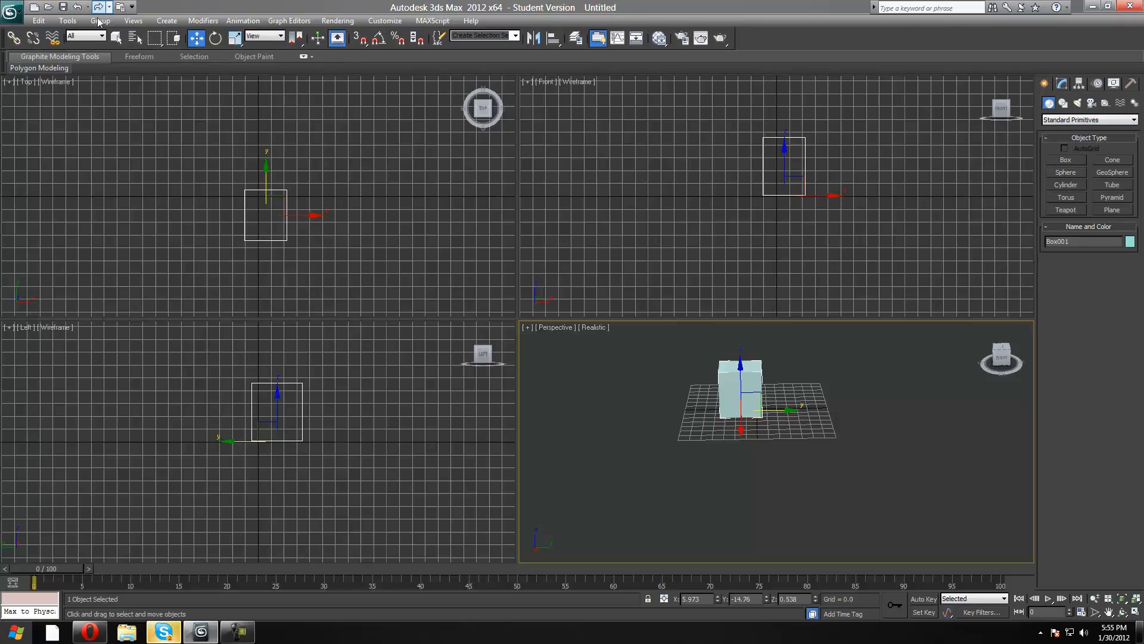
Create two Biped skeletons in the Perspective view, about 86 and 82 units tall, one beside the box and one farther away.
{"action": "left_click", "coordinate": [167, 20]}
{"action": "mouse_move", "coordinate": [189, 39]}
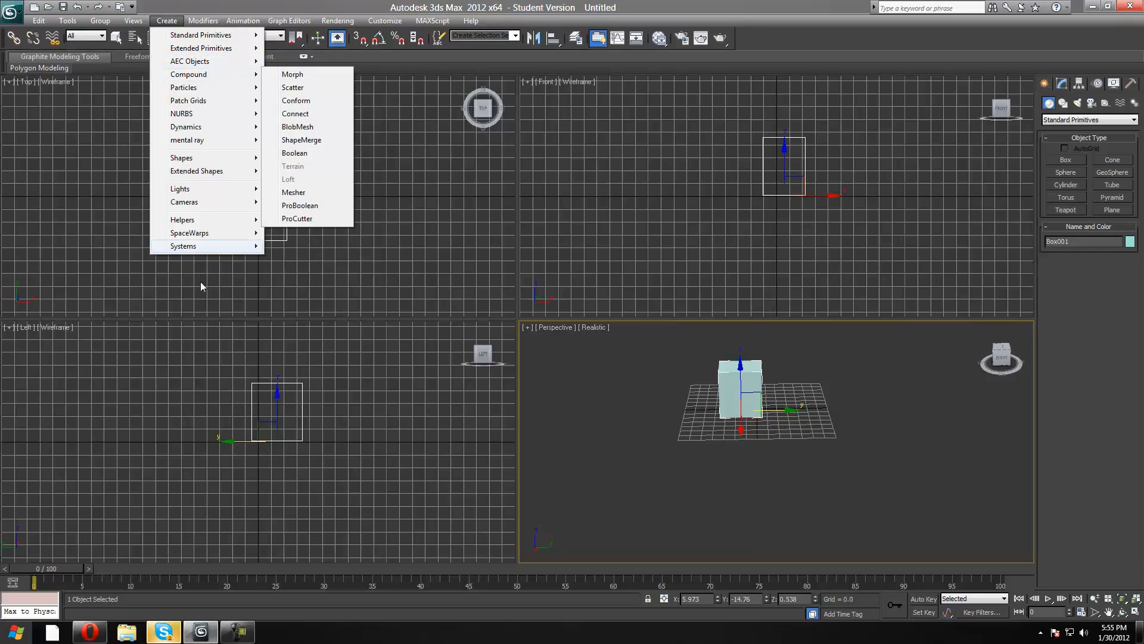
{"action": "mouse_move", "coordinate": [190, 245]}
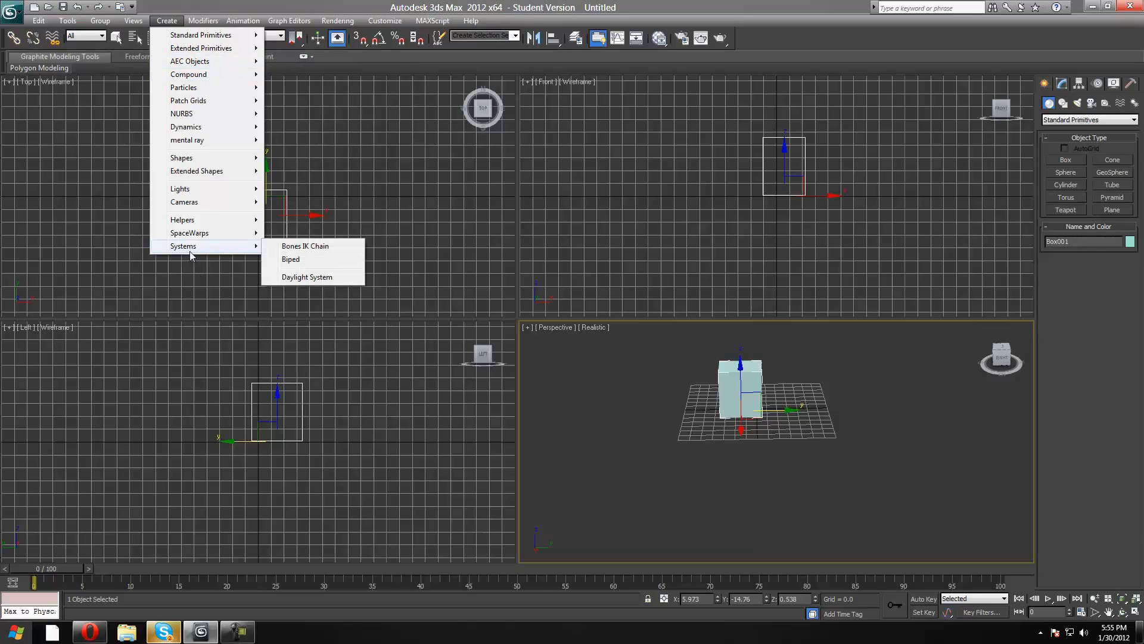
{"action": "left_click", "coordinate": [317, 260]}
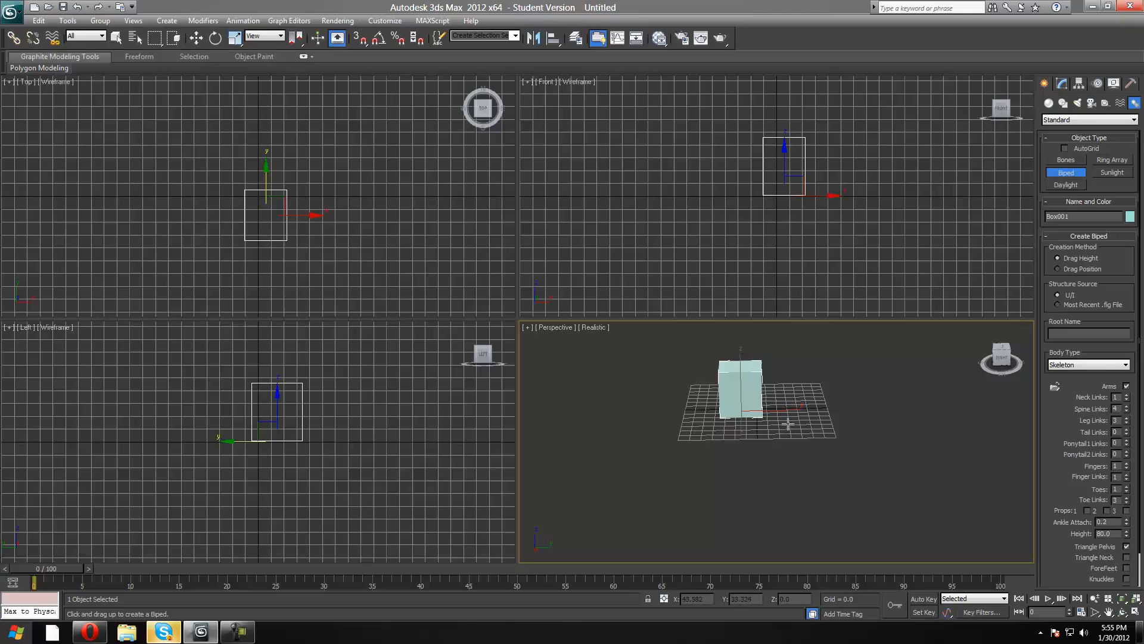
{"action": "left_click_drag", "start_coordinate": [788, 423], "coordinate": [728, 510]}
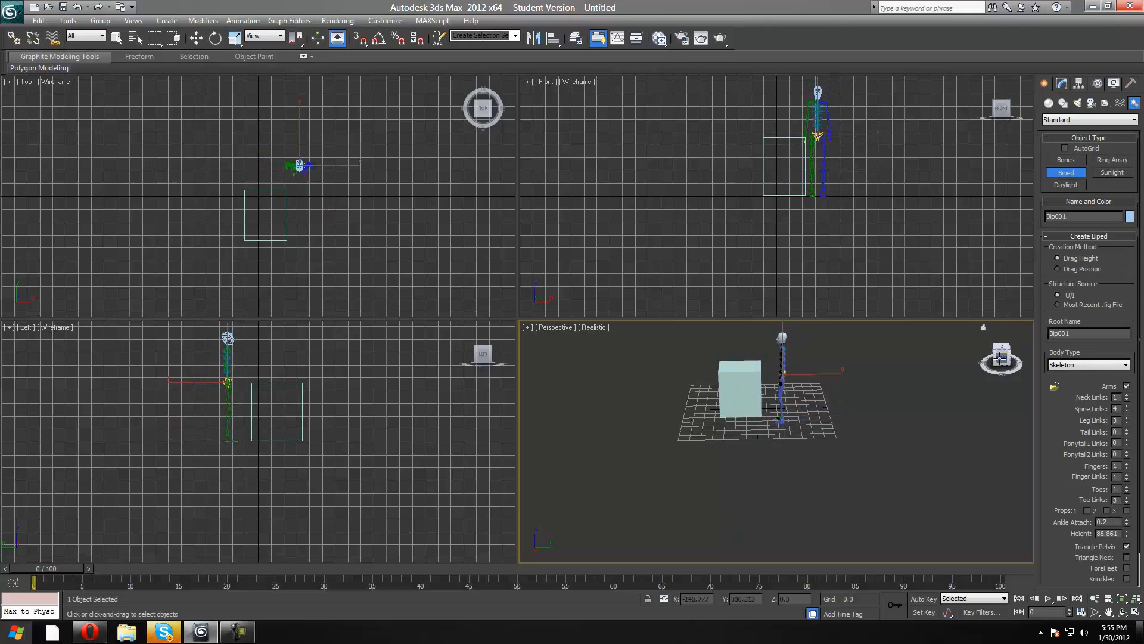
{"action": "left_click_drag", "start_coordinate": [721, 429], "coordinate": [819, 448]}
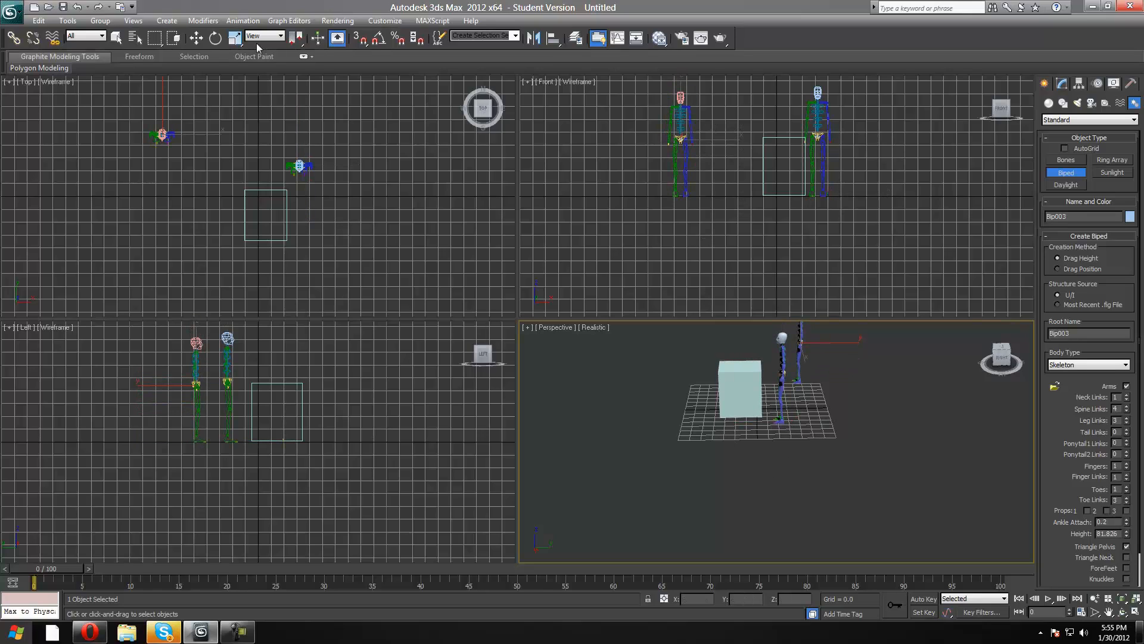
Select the head and pelvis of the biped beside the box and try to move the pelvis along the Y axis.
{"action": "left_click", "coordinate": [200, 39]}
{"action": "left_click_drag", "start_coordinate": [1006, 360], "coordinate": [1024, 331]}
{"action": "left_click", "coordinate": [833, 416]}
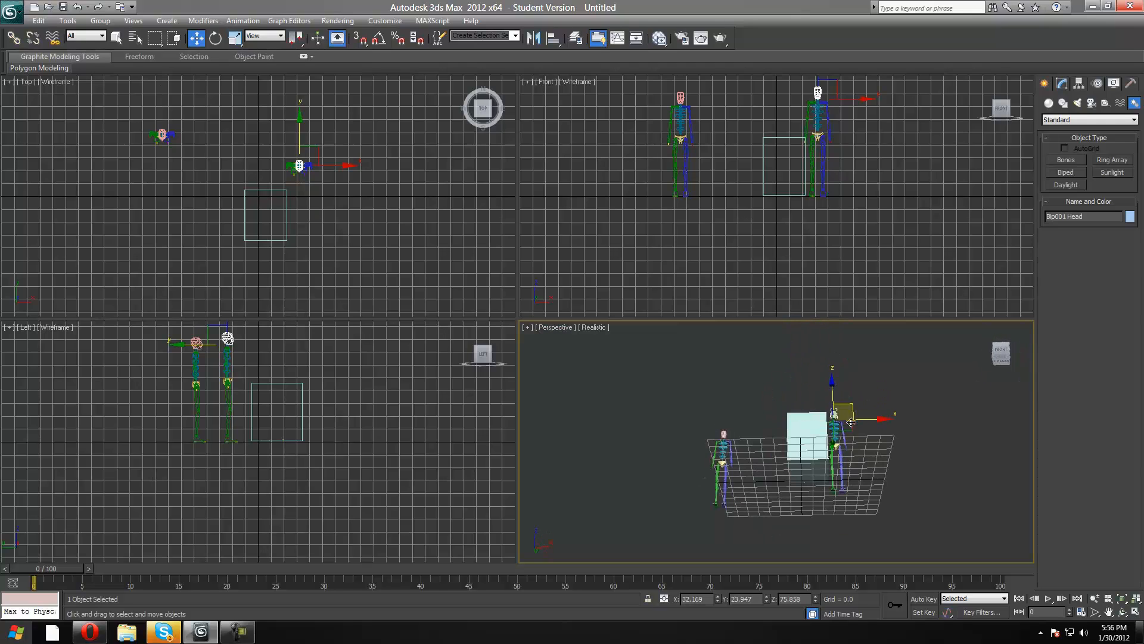
{"action": "left_click", "coordinate": [1008, 362]}
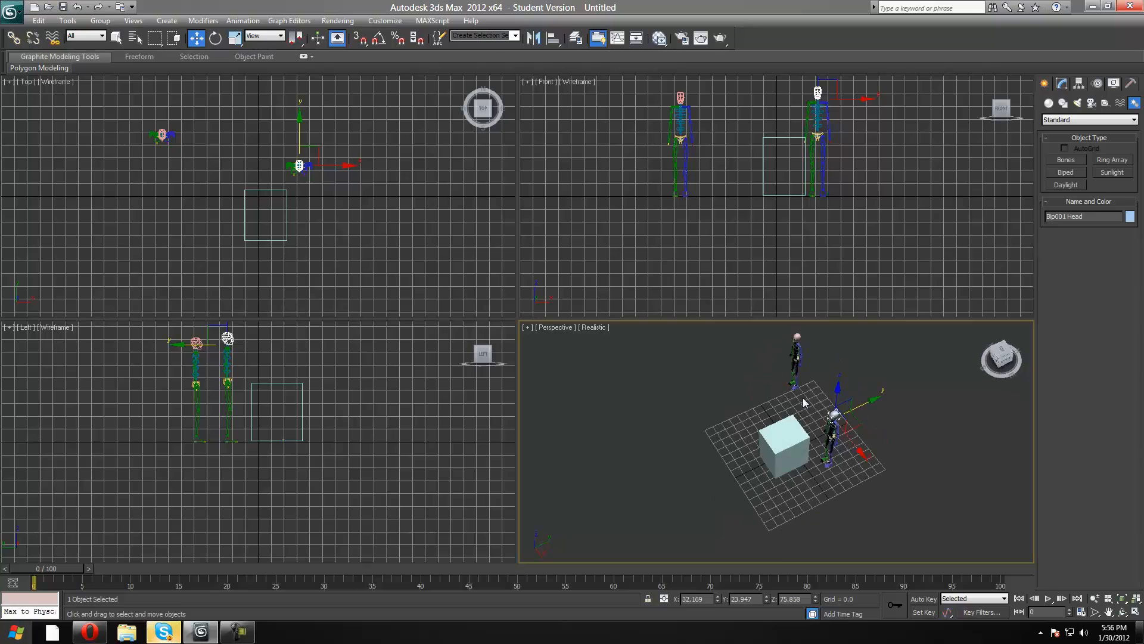
{"action": "left_click", "coordinate": [886, 407]}
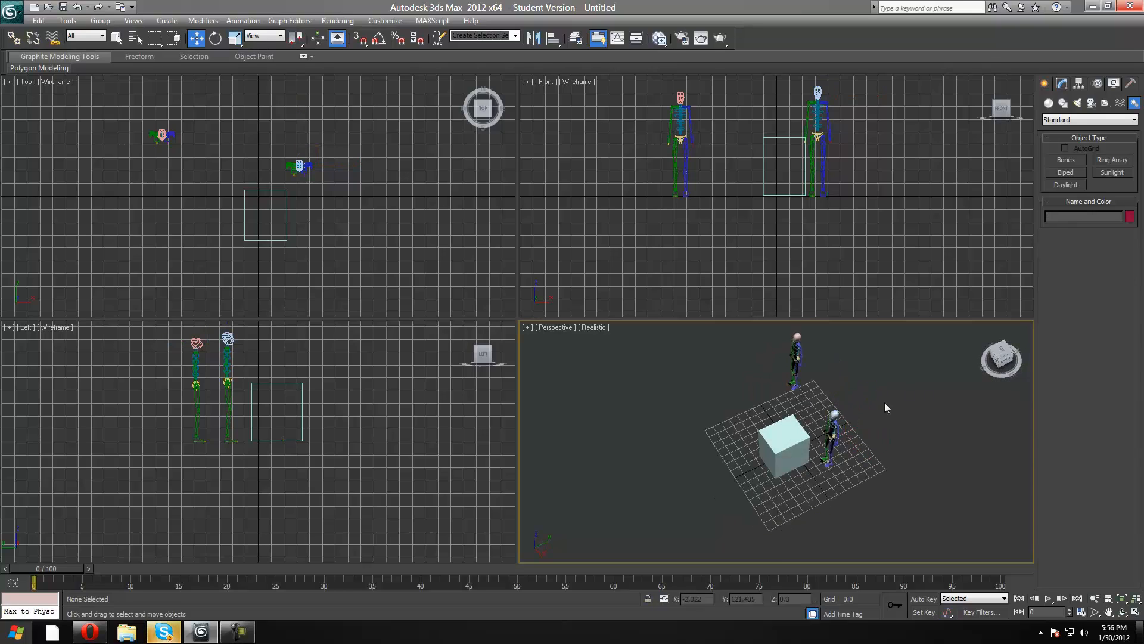
{"action": "left_click", "coordinate": [829, 434]}
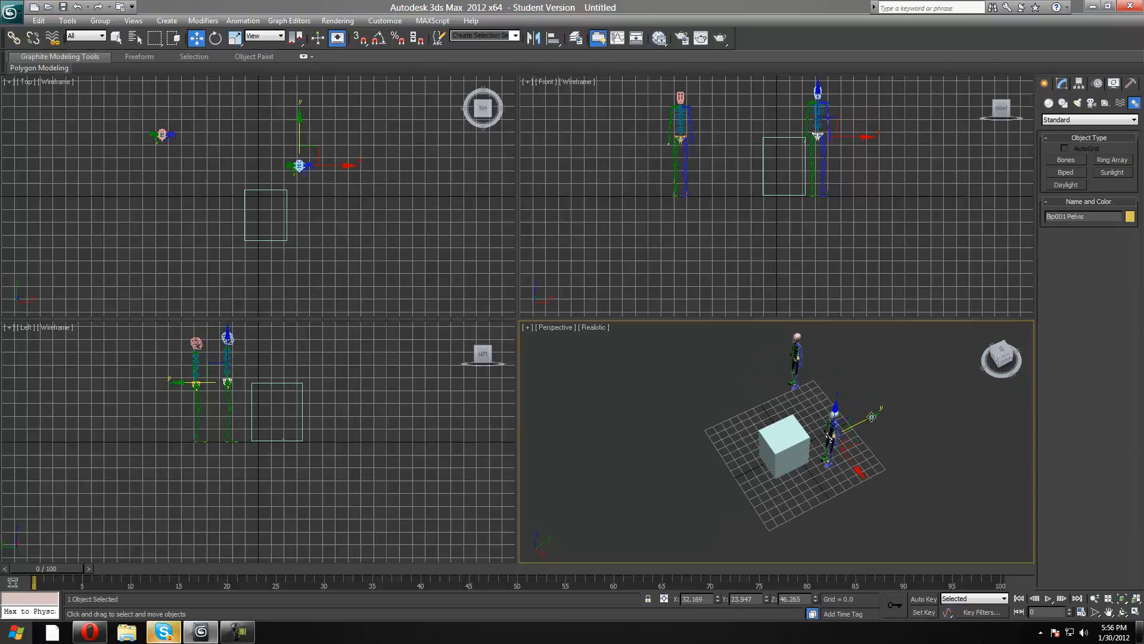
{"action": "left_click_drag", "start_coordinate": [872, 416], "coordinate": [849, 434]}
{"action": "left_click", "coordinate": [999, 364]}
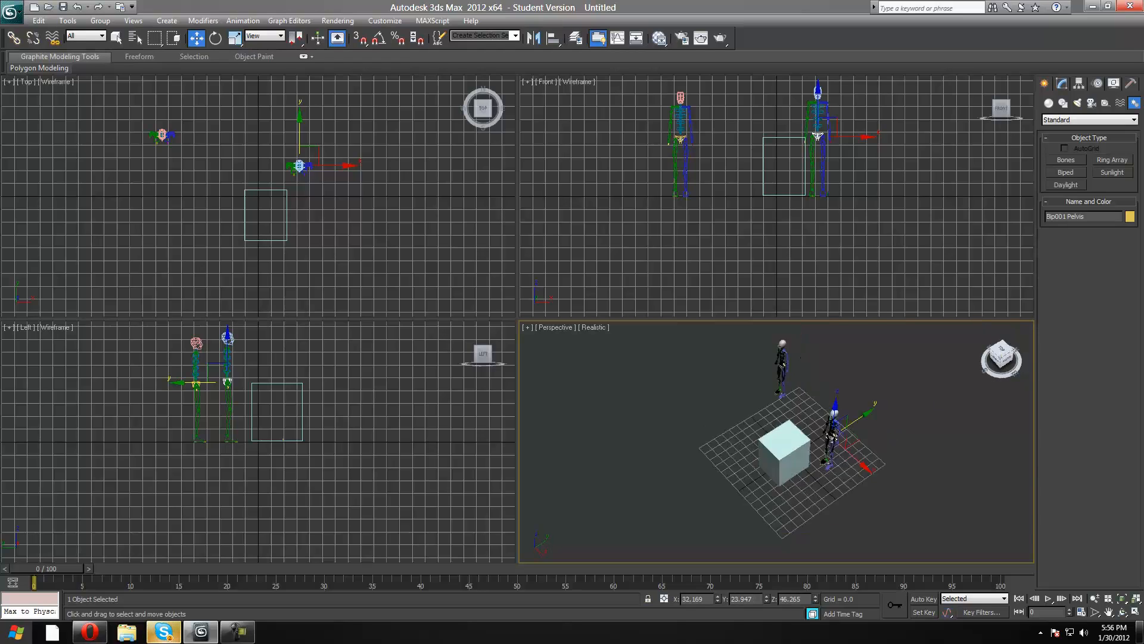
{"action": "left_click_drag", "start_coordinate": [1000, 356], "coordinate": [961, 421]}
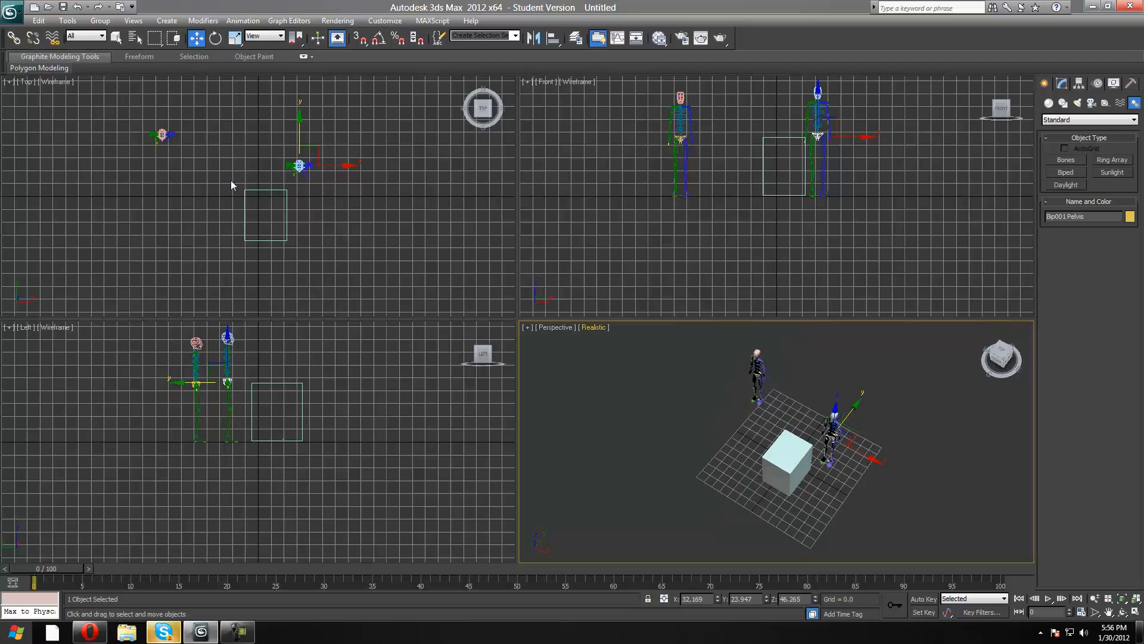
Draw a Bones IK Chain of four connected bones on the grid, forming a loop around the box.
{"action": "left_click", "coordinate": [167, 21]}
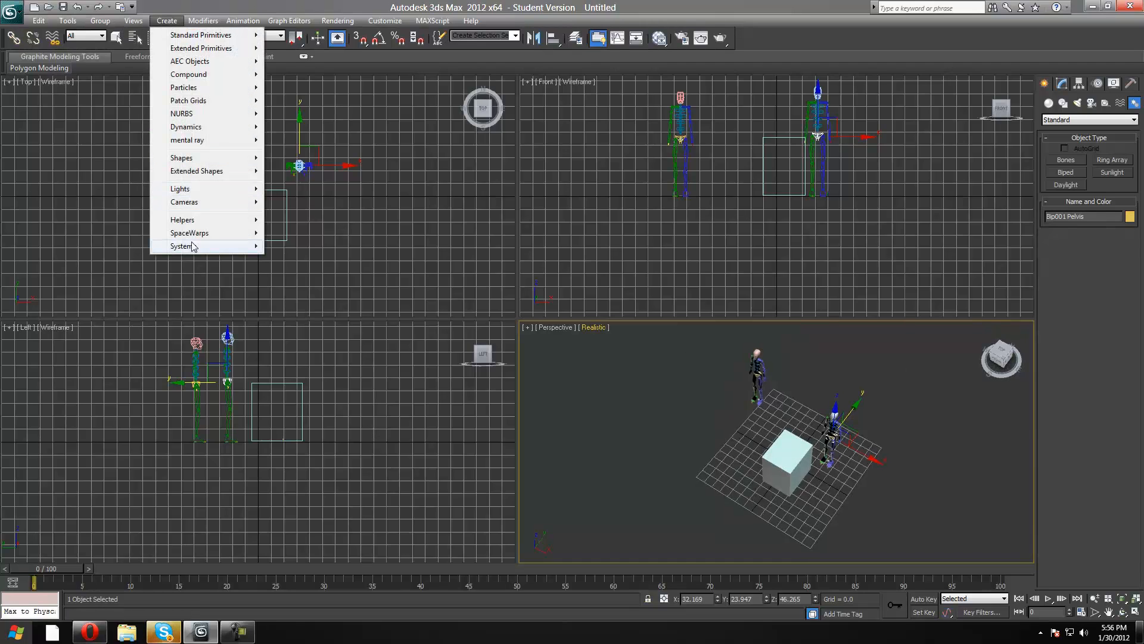
{"action": "mouse_move", "coordinate": [192, 246]}
{"action": "left_click", "coordinate": [319, 247]}
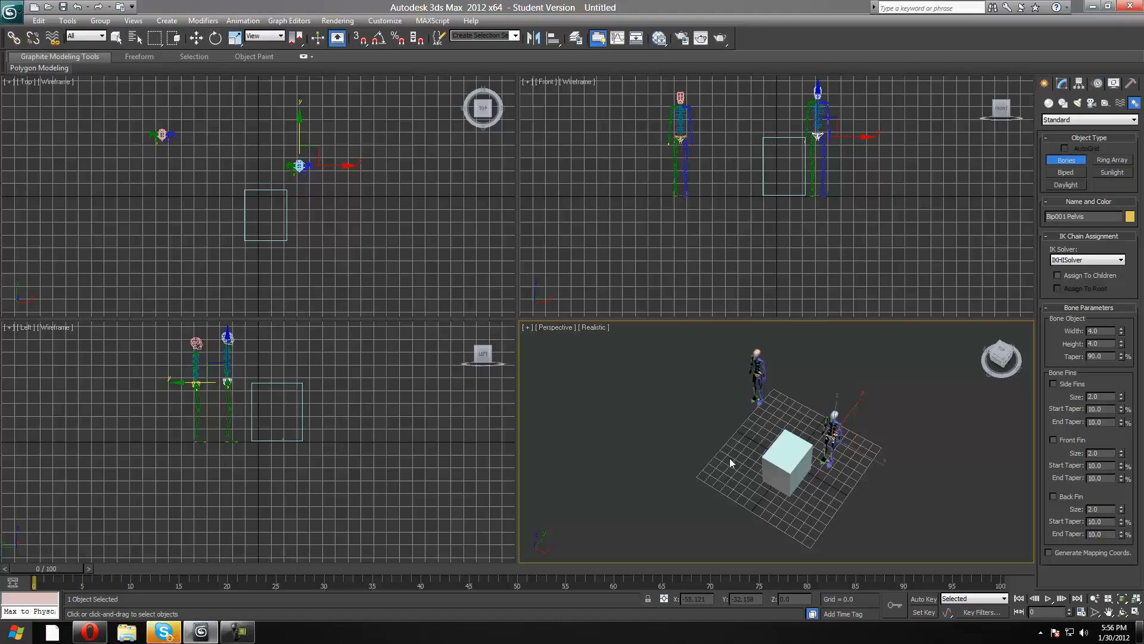
{"action": "left_click", "coordinate": [773, 416]}
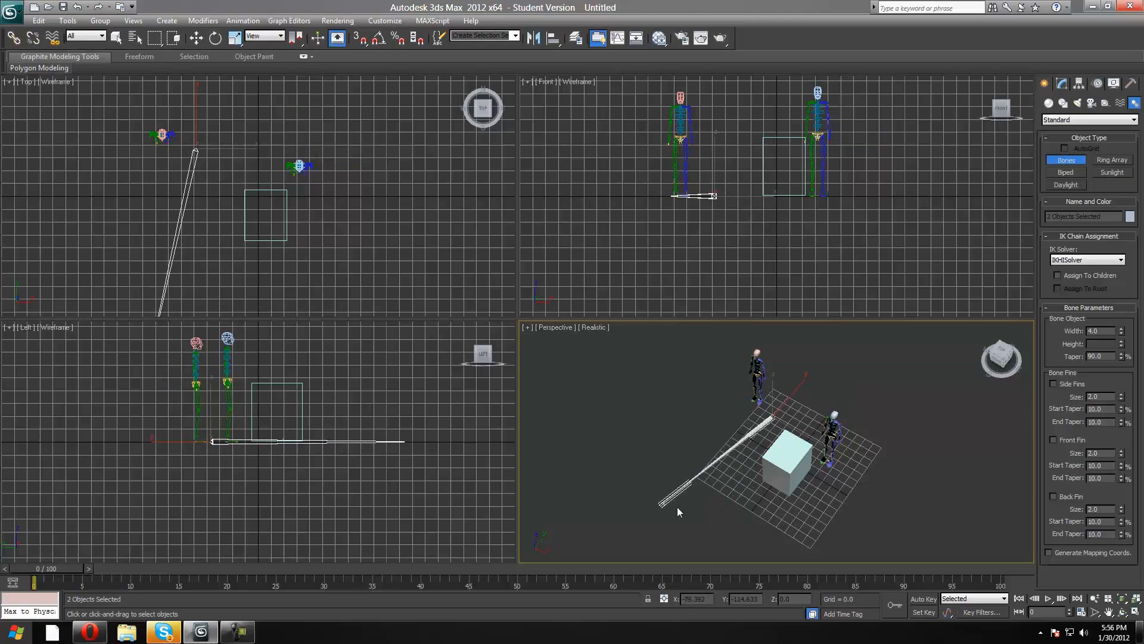
{"action": "left_click", "coordinate": [723, 481]}
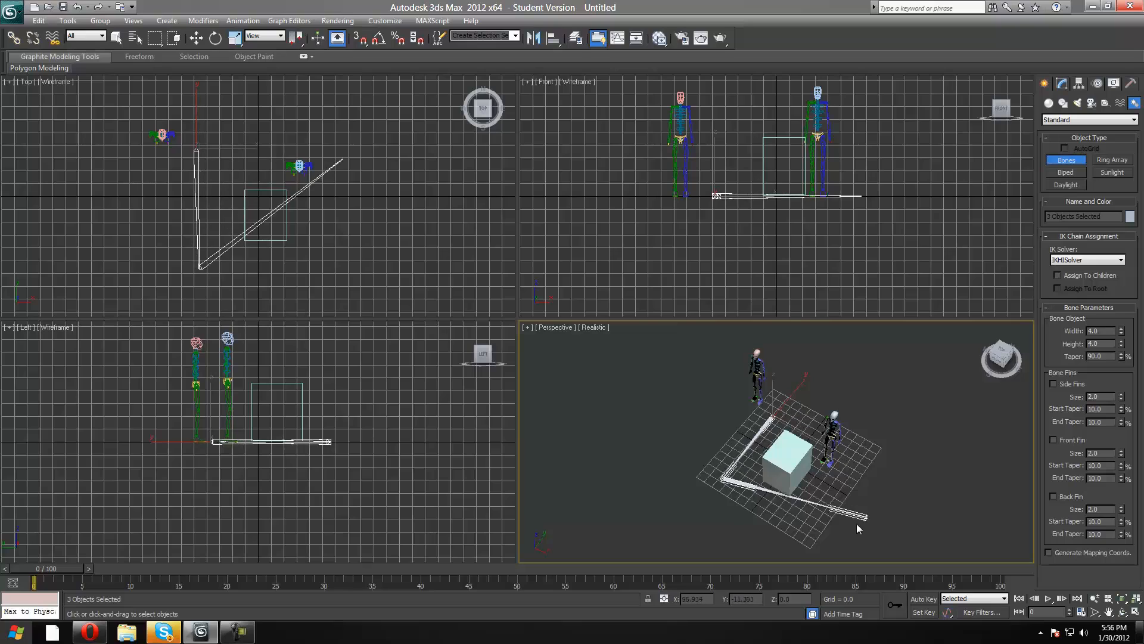
{"action": "left_click", "coordinate": [849, 452]}
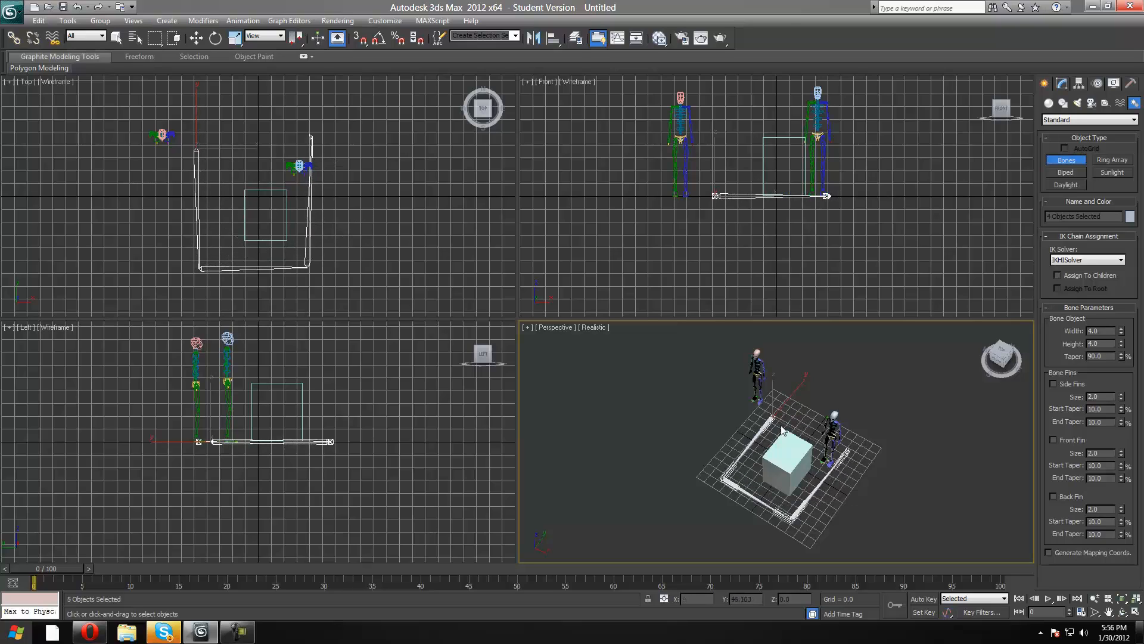
{"action": "right_click", "coordinate": [972, 363]}
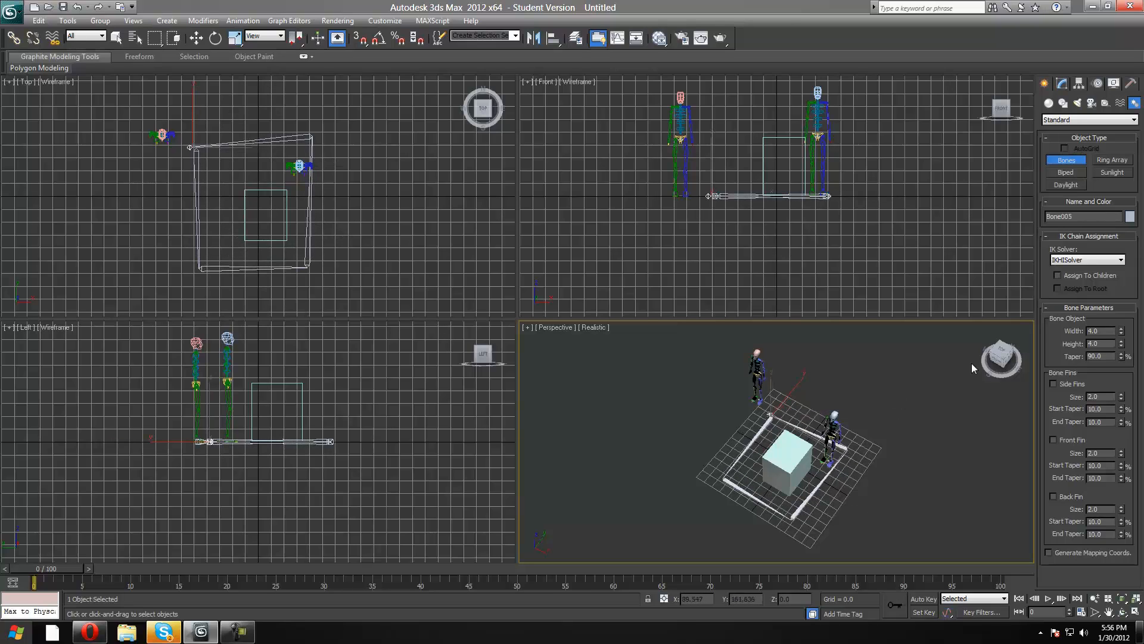
Create two photometric Target Lights near the box and bipeds, accepting the recommended Logarithmic Exposure Control.
{"action": "left_click_drag", "start_coordinate": [1004, 359], "coordinate": [802, 286]}
{"action": "left_click", "coordinate": [167, 21]}
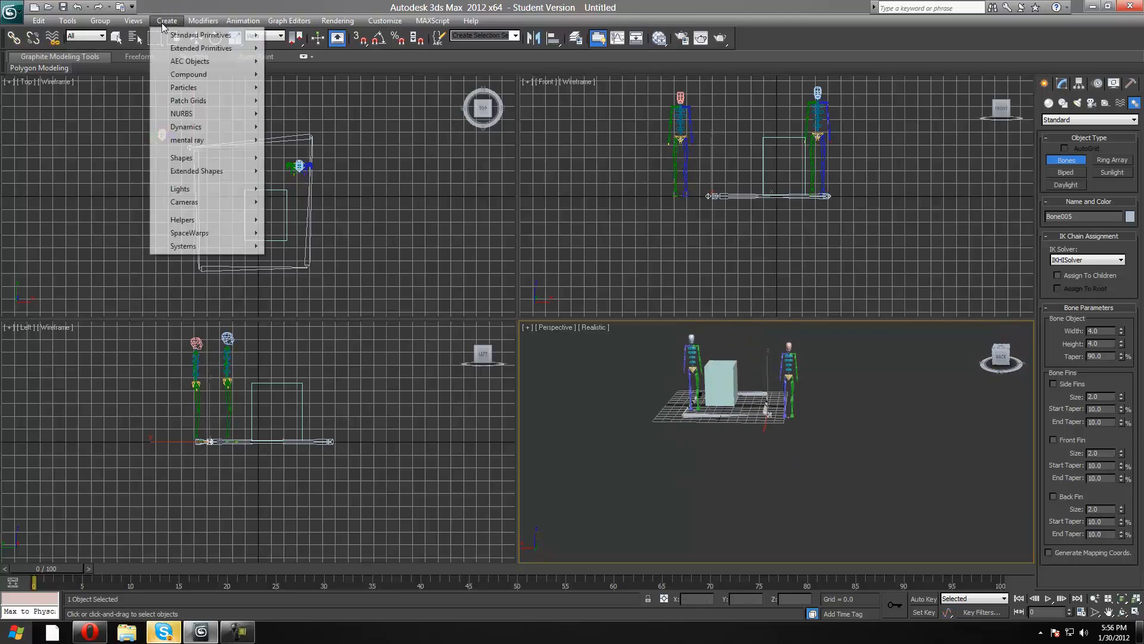
{"action": "mouse_move", "coordinate": [187, 245]}
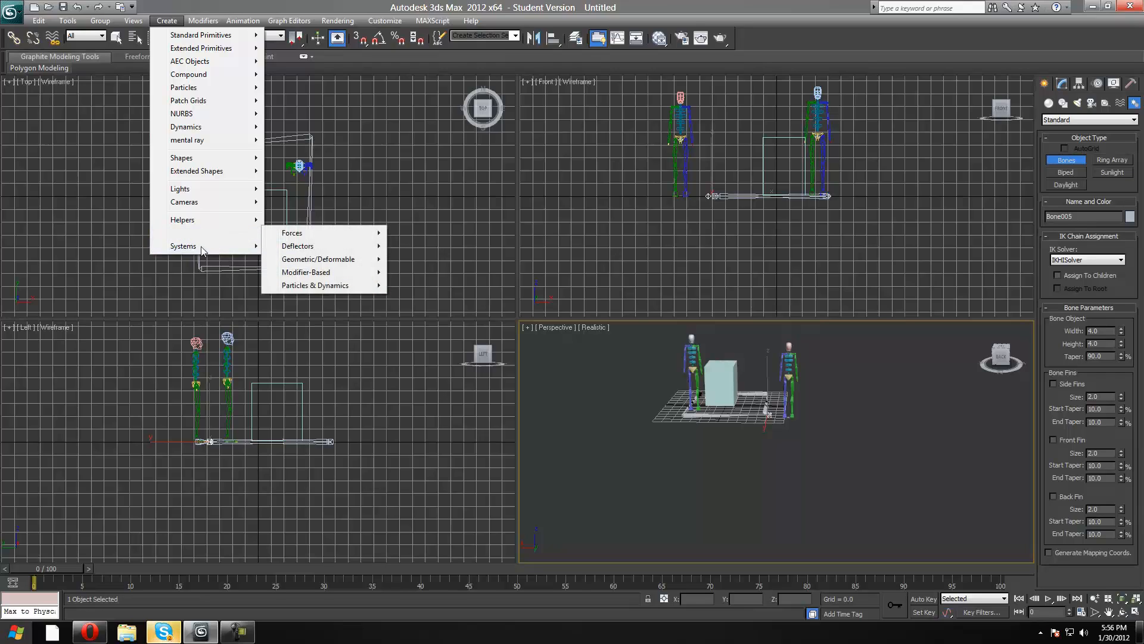
{"action": "mouse_move", "coordinate": [230, 195]}
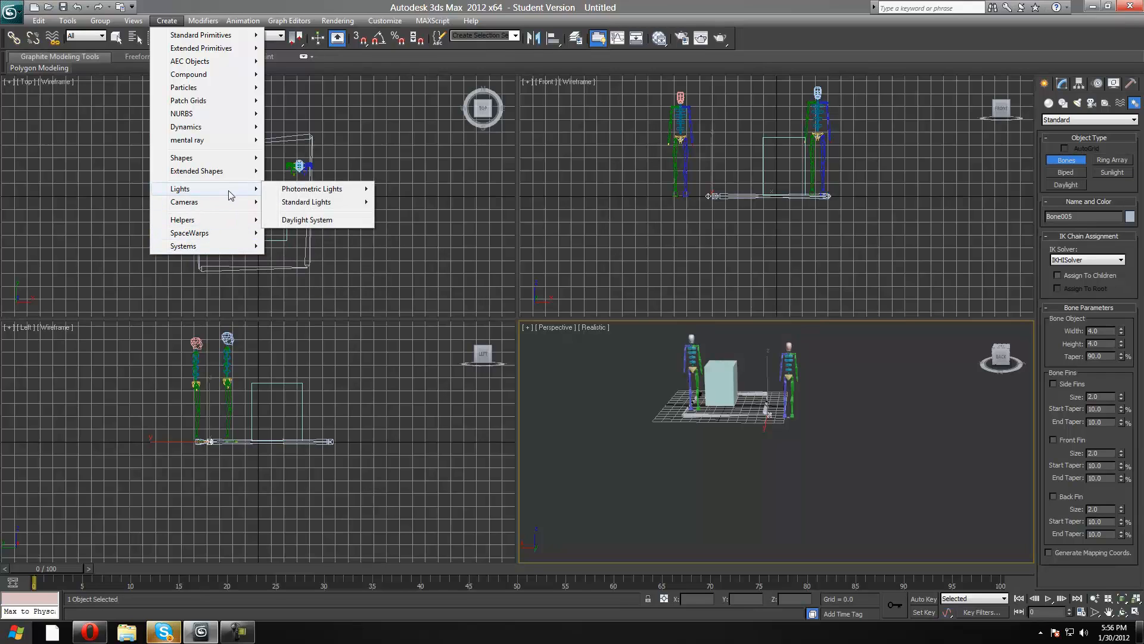
{"action": "mouse_move", "coordinate": [301, 190]}
{"action": "left_click", "coordinate": [409, 203]}
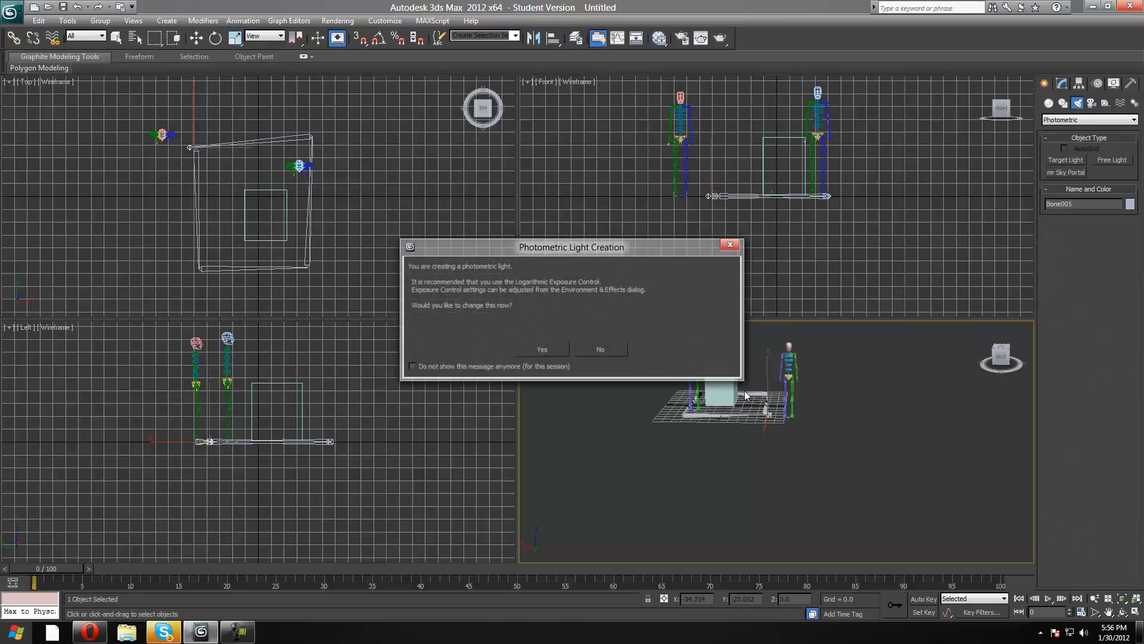
{"action": "left_click", "coordinate": [541, 350]}
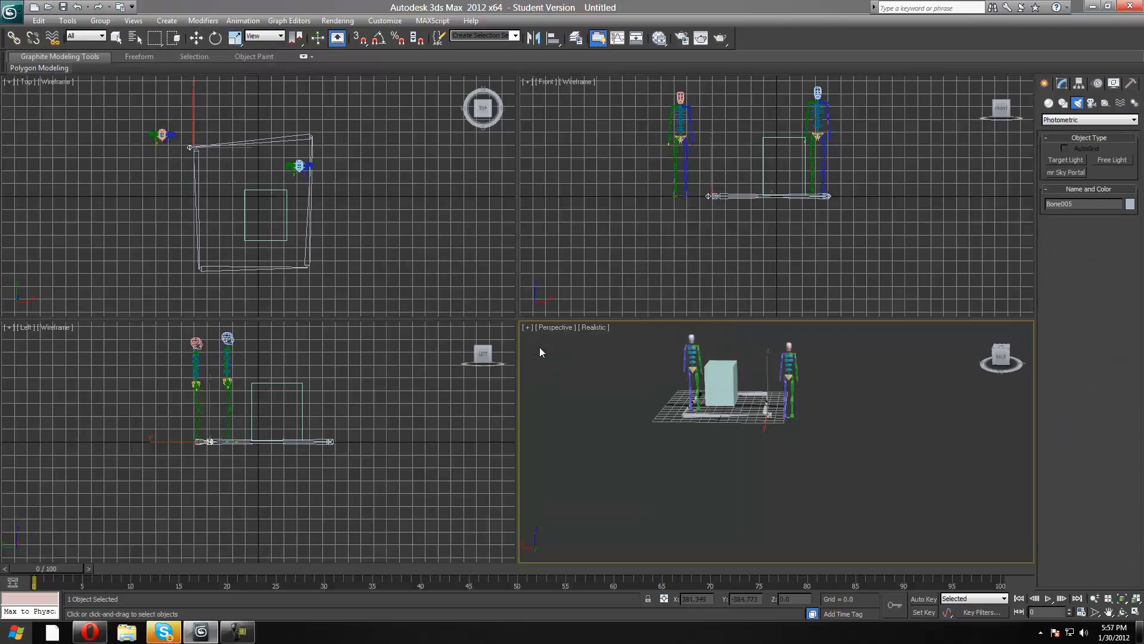
{"action": "left_click_drag", "start_coordinate": [746, 402], "coordinate": [778, 416]}
{"action": "left_click_drag", "start_coordinate": [905, 407], "coordinate": [657, 422]}
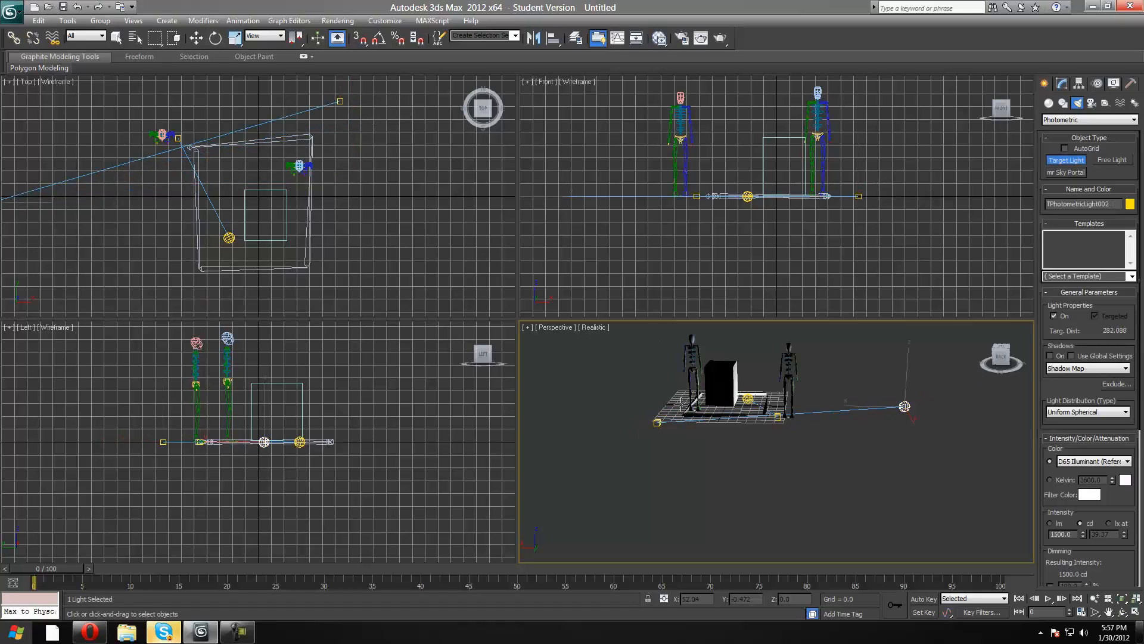
Examine how the lights illuminate the box, bones and bipeds from different angles in the Perspective view.
{"action": "left_click_drag", "start_coordinate": [1007, 356], "coordinate": [967, 344]}
{"action": "scroll", "coordinate": [863, 401], "scroll_direction": "up", "scroll_amount": 8}
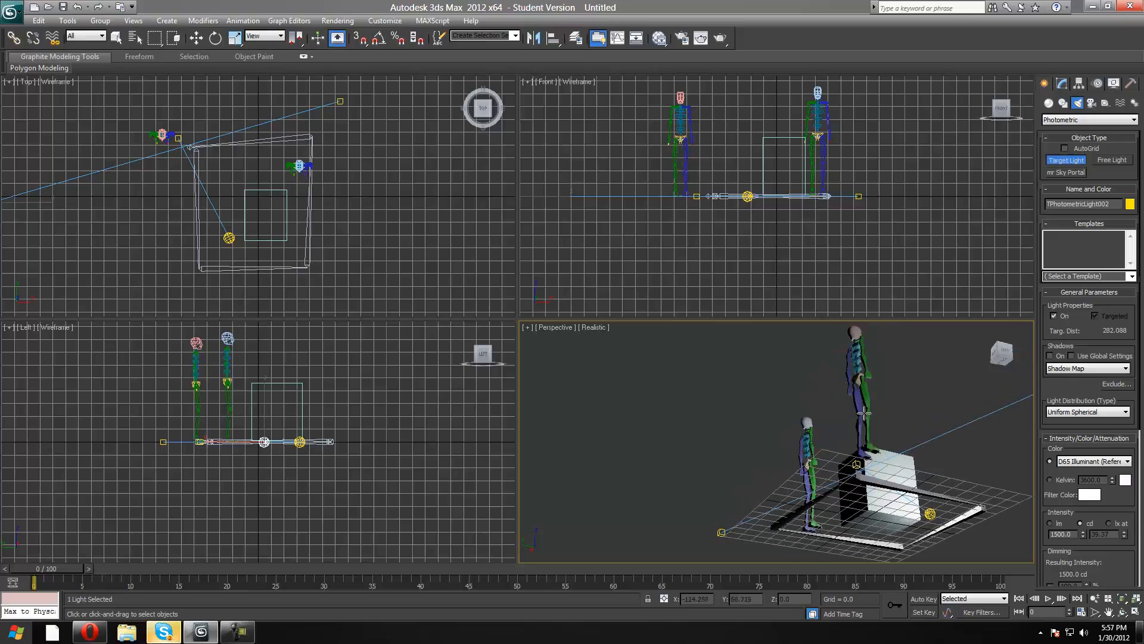
{"action": "left_click_drag", "start_coordinate": [1003, 353], "coordinate": [976, 378]}
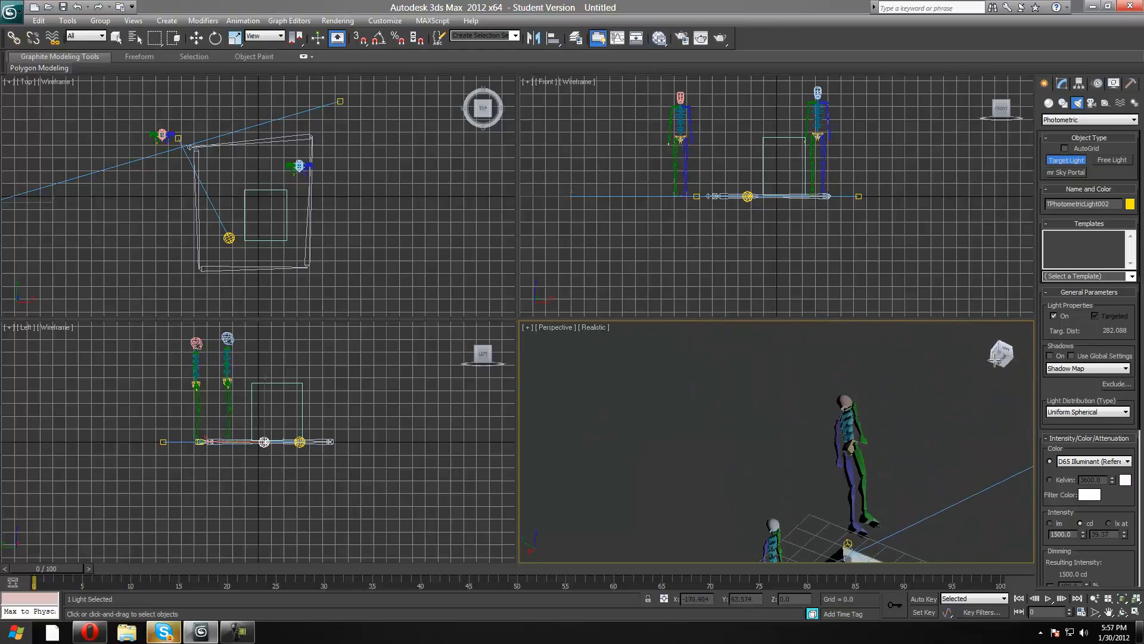
Select the target of the first photometric light and move it along the X axis to about X -38.8.
{"action": "scroll", "coordinate": [980, 376], "scroll_direction": "down", "scroll_amount": 5}
{"action": "key", "text": "w"}
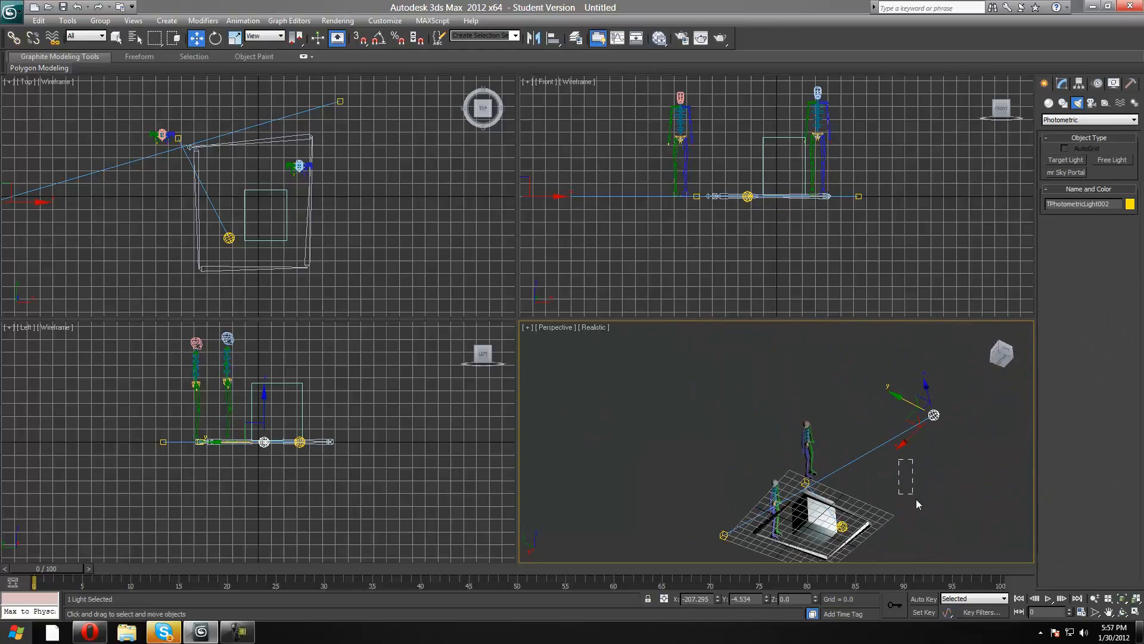
{"action": "left_click", "coordinate": [917, 499]}
{"action": "mouse_move", "coordinate": [1006, 356]}
{"action": "left_mouse_down"}
{"action": "mouse_move", "coordinate": [1008, 341]}
{"action": "mouse_move", "coordinate": [1014, 356]}
{"action": "mouse_move", "coordinate": [1026, 349]}
{"action": "mouse_move", "coordinate": [1002, 365]}
{"action": "mouse_move", "coordinate": [1006, 376]}
{"action": "left_mouse_up"}
{"action": "left_click", "coordinate": [850, 395]}
{"action": "left_click", "coordinate": [606, 488]}
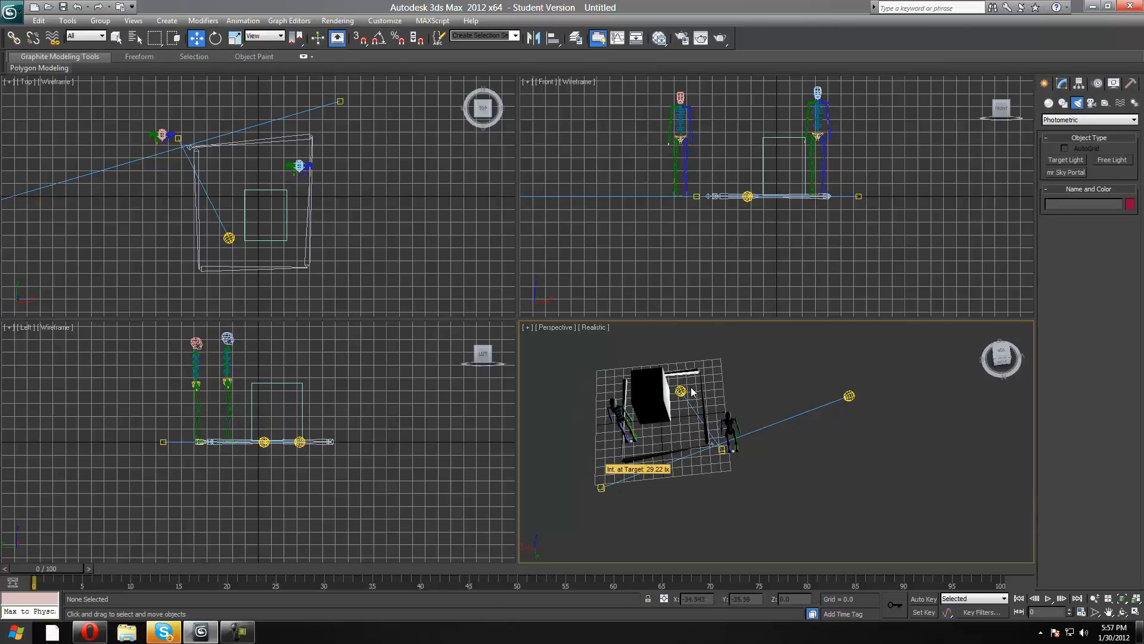
{"action": "left_click", "coordinate": [722, 451]}
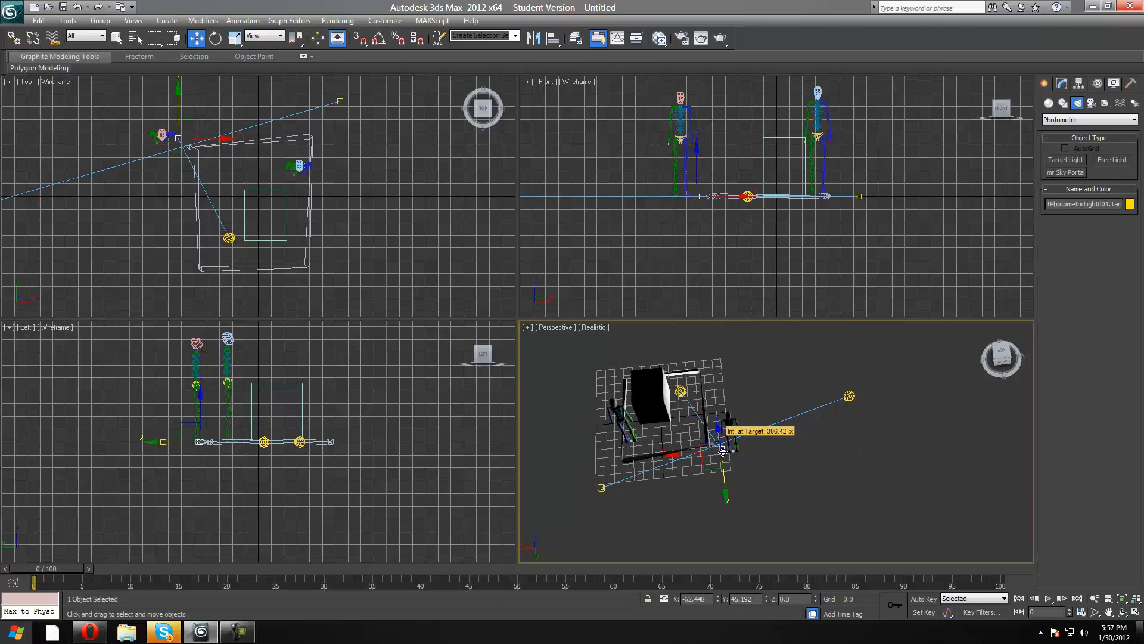
{"action": "left_click_drag", "start_coordinate": [674, 452], "coordinate": [689, 473]}
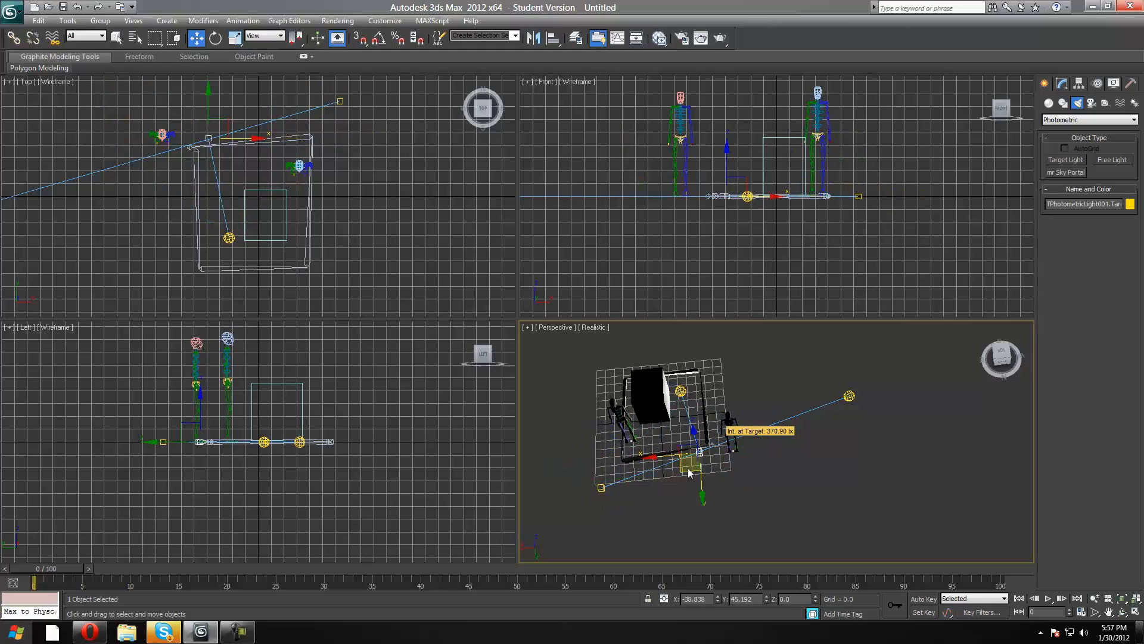
{"action": "left_click", "coordinate": [699, 497]}
Move the first photometric light outside the bone loop to about X -102.6, Y -25.0, and shift its target along X.
{"action": "left_click", "coordinate": [695, 435]}
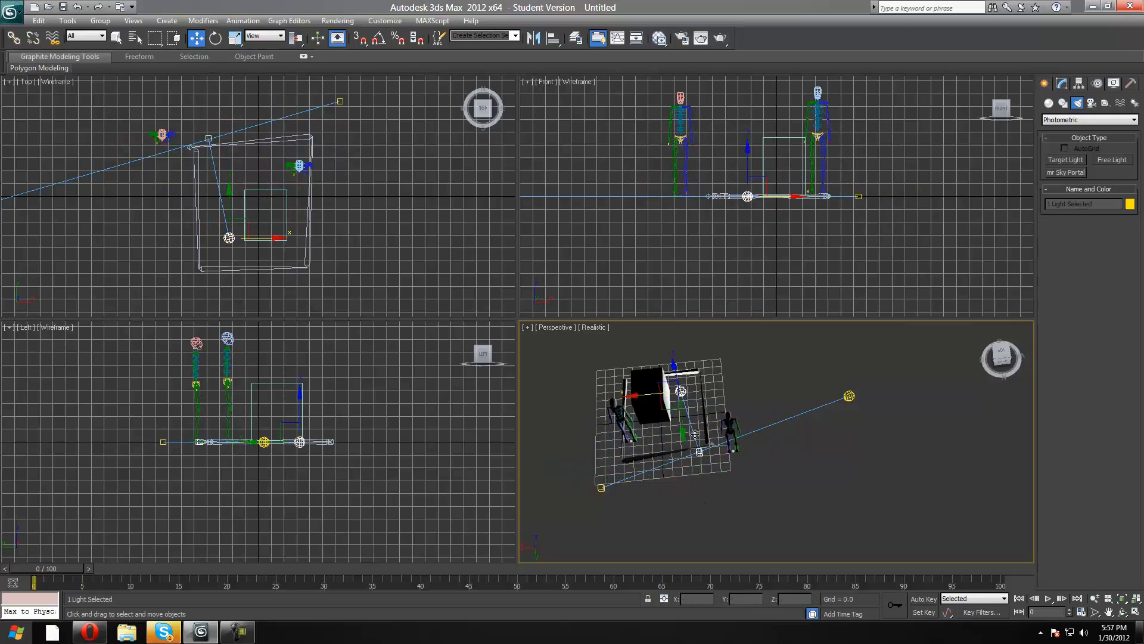
{"action": "left_click_drag", "start_coordinate": [684, 435], "coordinate": [752, 389]}
{"action": "left_click", "coordinate": [681, 398]}
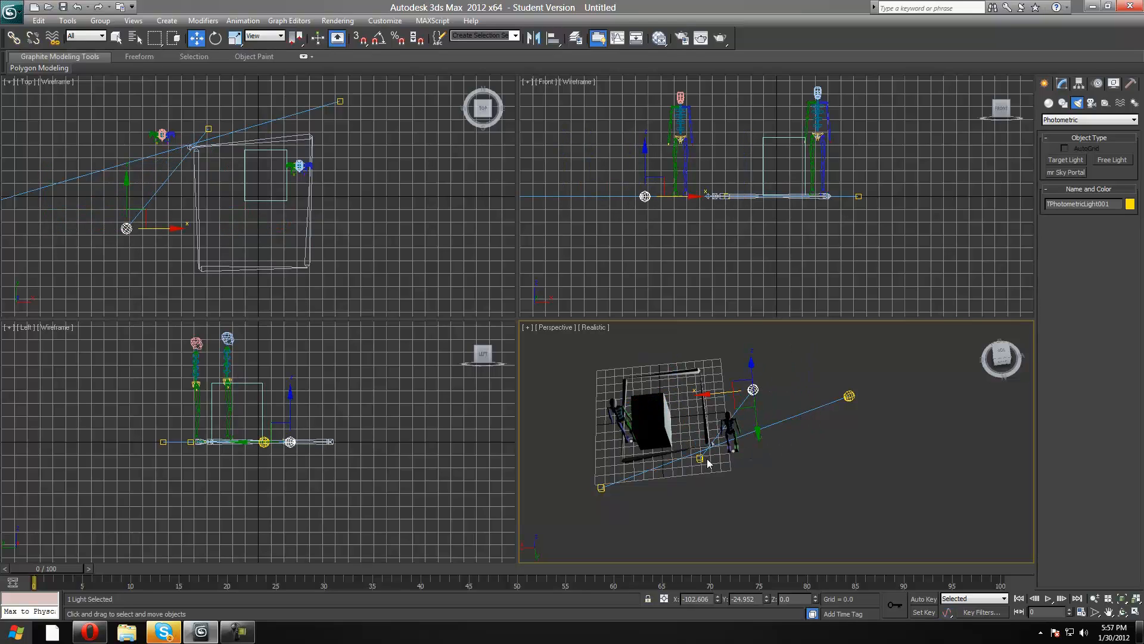
{"action": "left_click_drag", "start_coordinate": [700, 458], "coordinate": [773, 440]}
{"action": "left_click", "coordinate": [754, 391]}
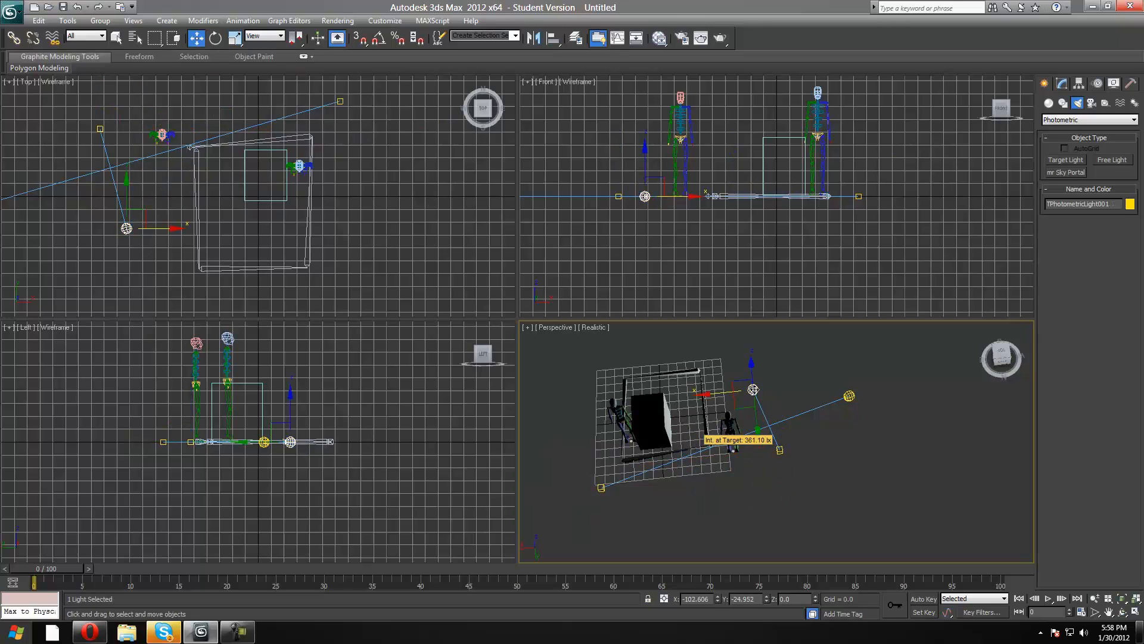
Move the first light along the X axis to about X 105.6 and the second light to about X 12.3.
{"action": "left_click_drag", "start_coordinate": [714, 395], "coordinate": [525, 411]}
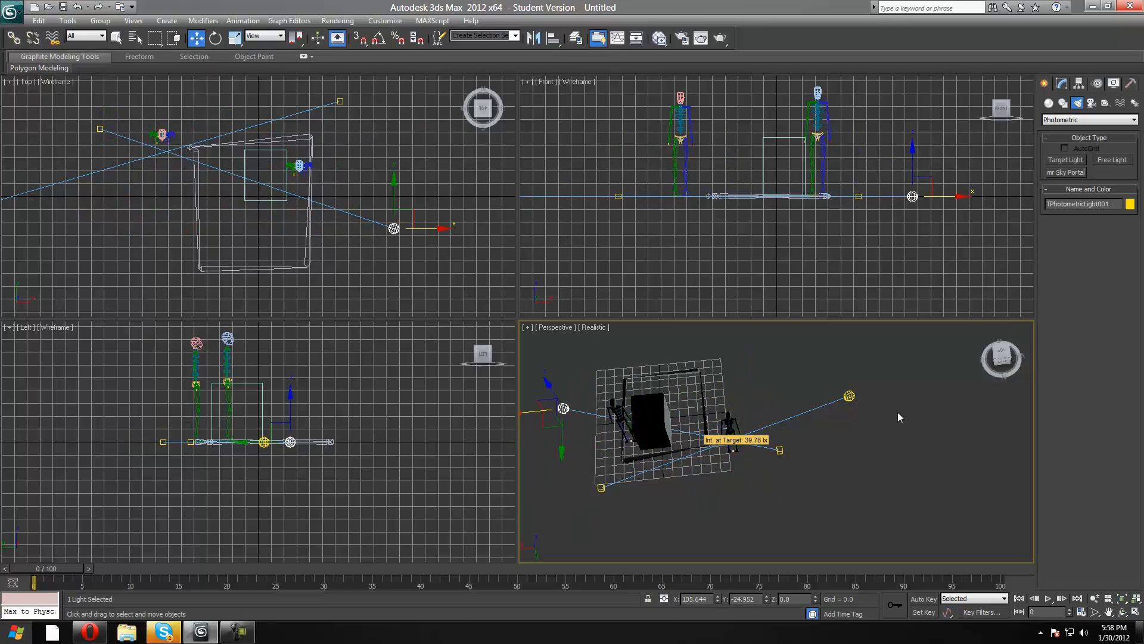
{"action": "left_click", "coordinate": [845, 393]}
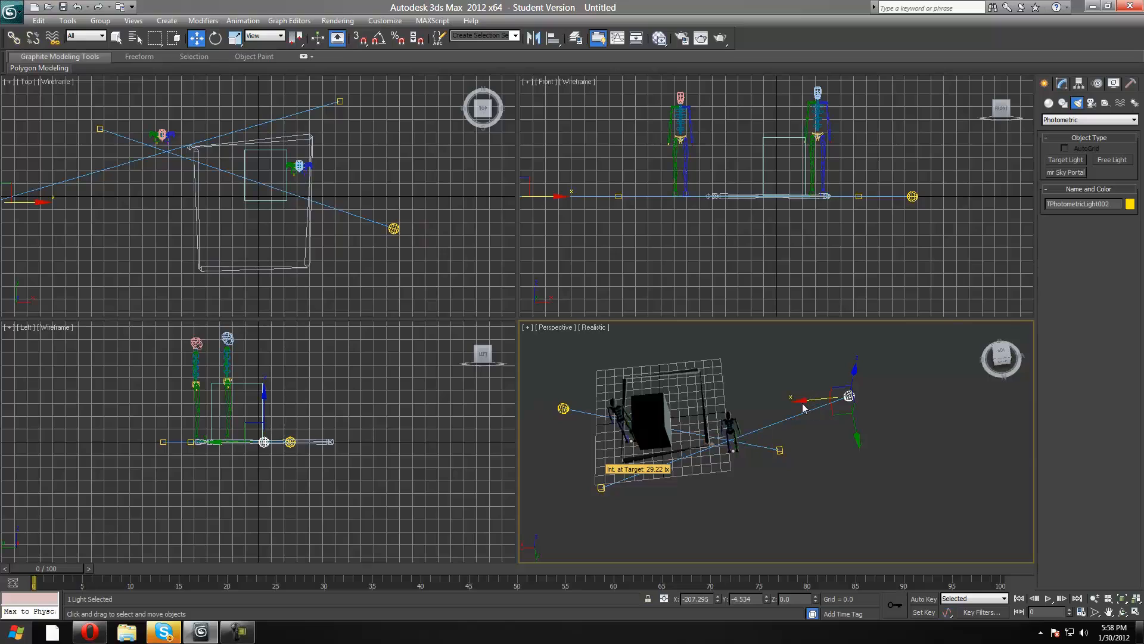
{"action": "left_click_drag", "start_coordinate": [808, 398], "coordinate": [610, 455]}
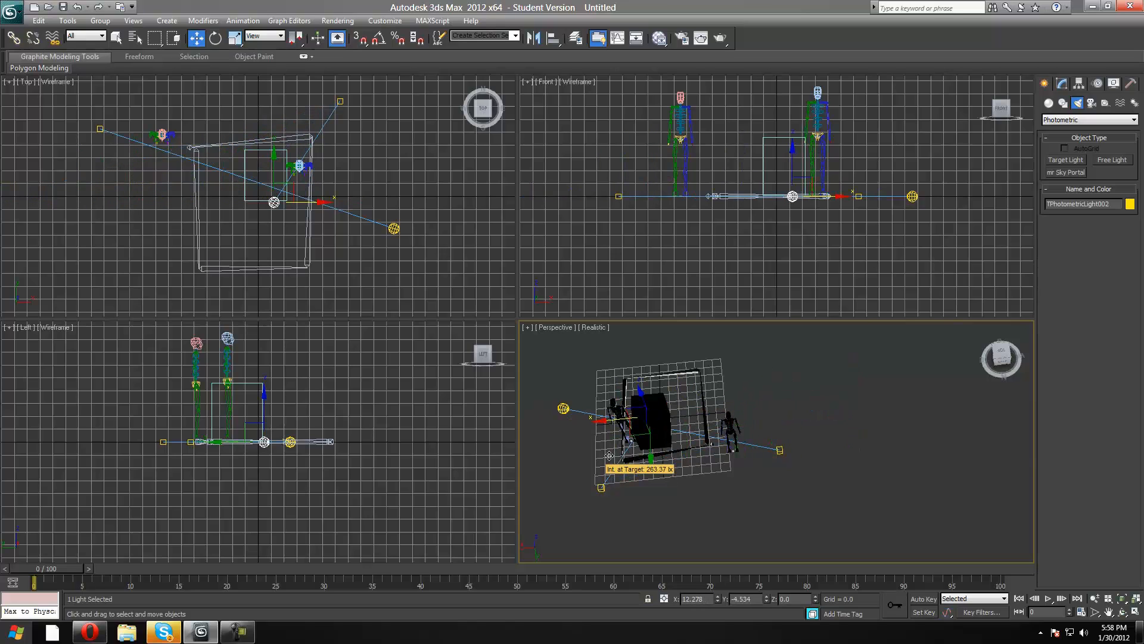
Examine the available object creation, view and modifier commands, including particles, hair and fur, cache tools, and radiosity.
{"action": "left_click", "coordinate": [170, 23]}
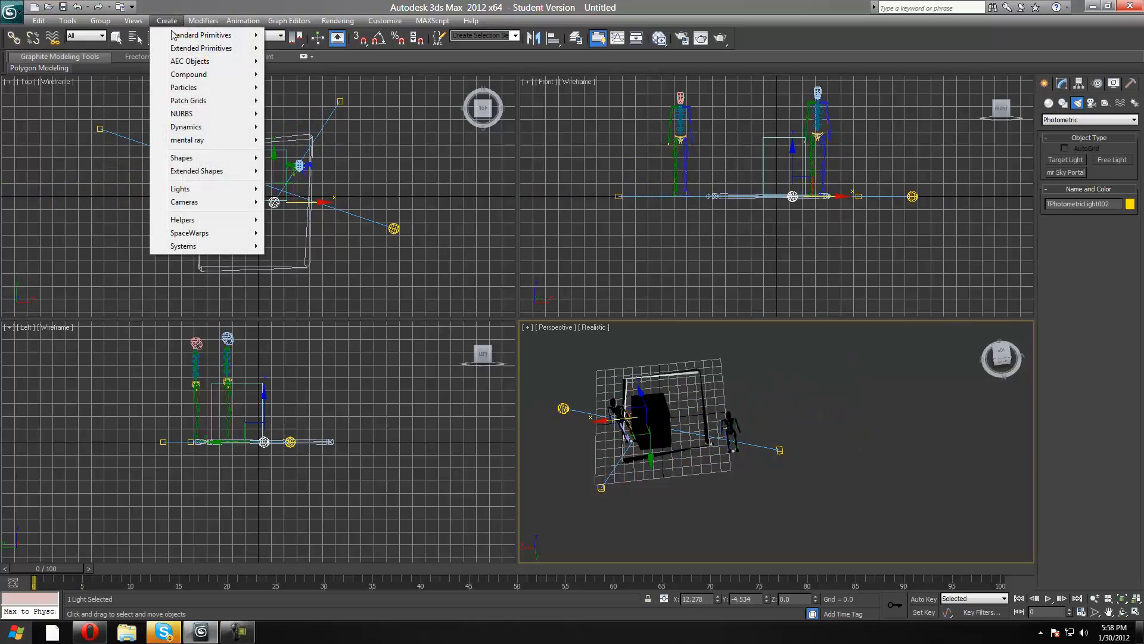
{"action": "mouse_move", "coordinate": [182, 156]}
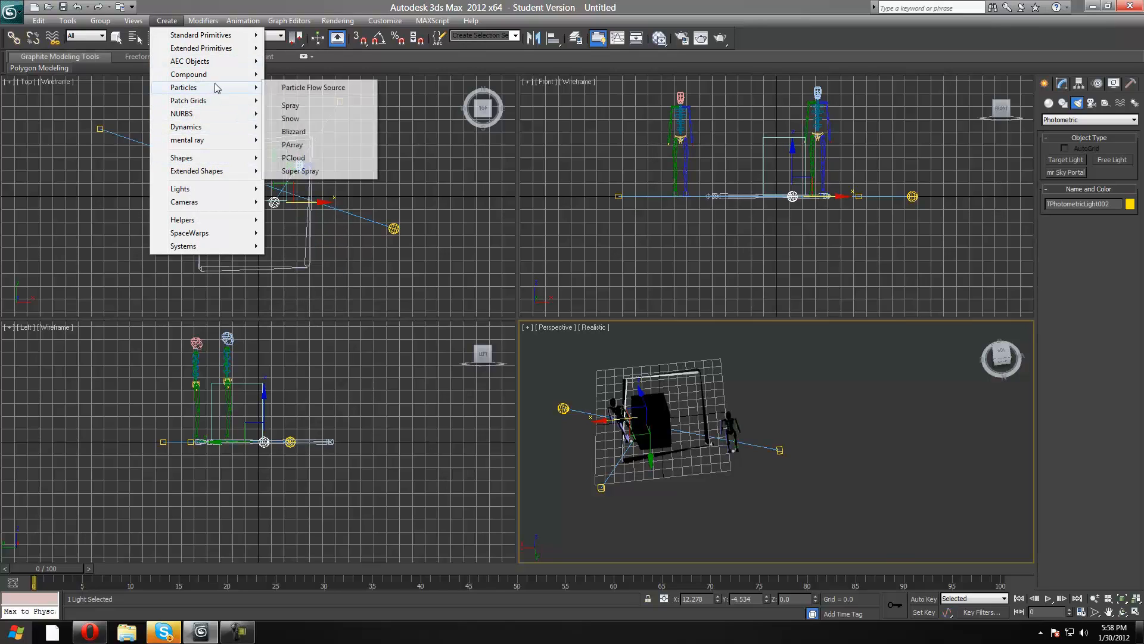
{"action": "mouse_move", "coordinate": [197, 27]}
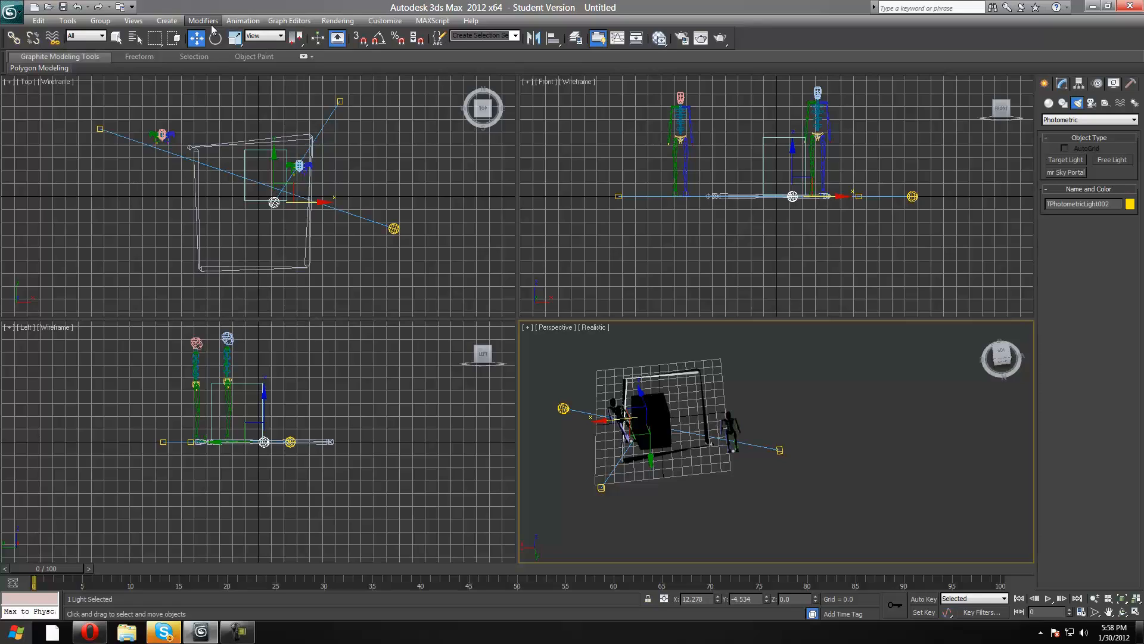
{"action": "left_click", "coordinate": [212, 23]}
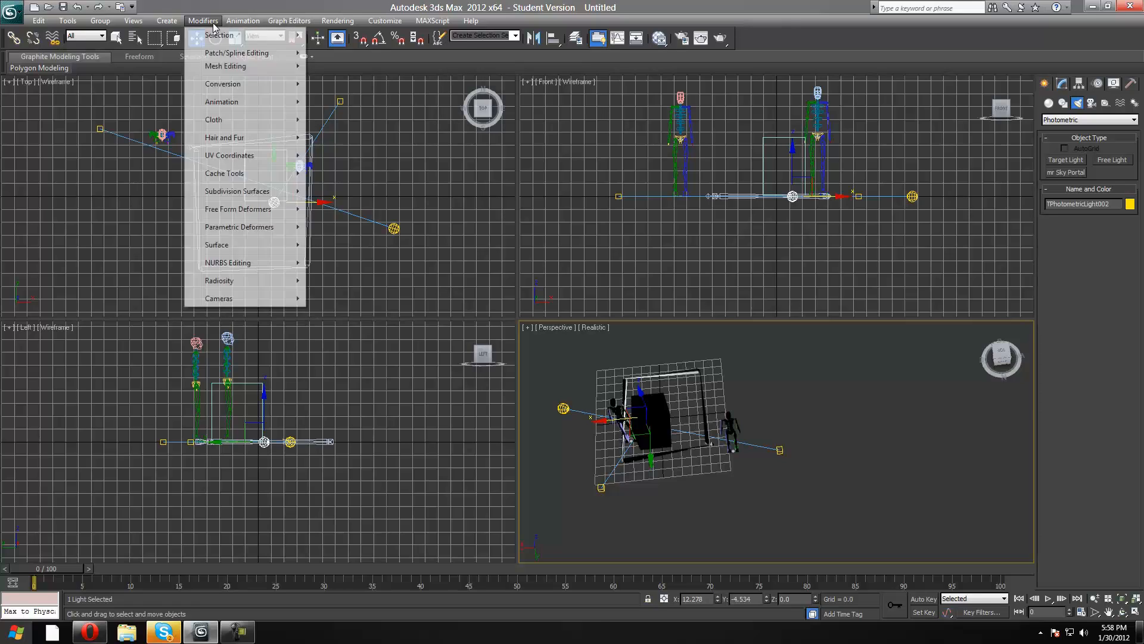
{"action": "mouse_move", "coordinate": [238, 144]}
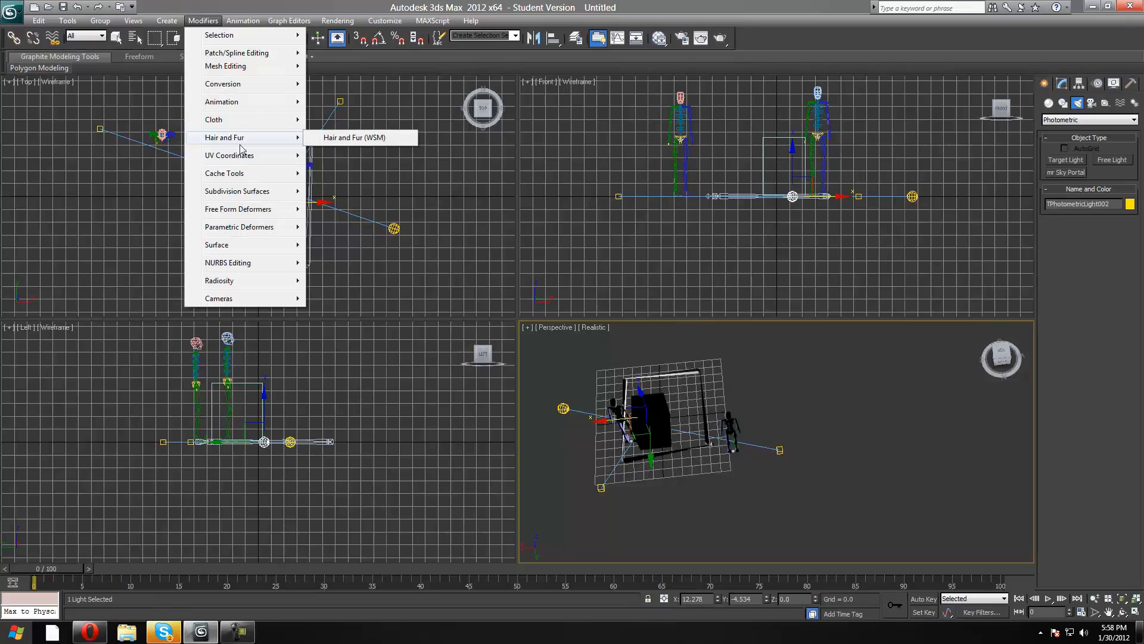
{"action": "mouse_move", "coordinate": [243, 123]}
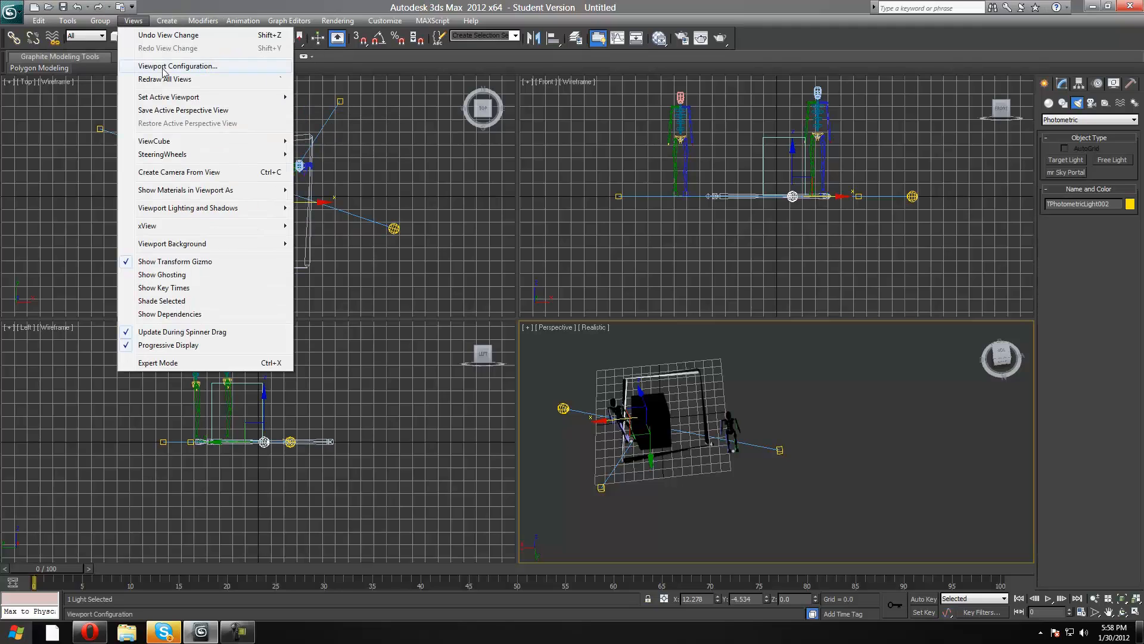
{"action": "mouse_move", "coordinate": [168, 23]}
{"action": "mouse_move", "coordinate": [204, 25]}
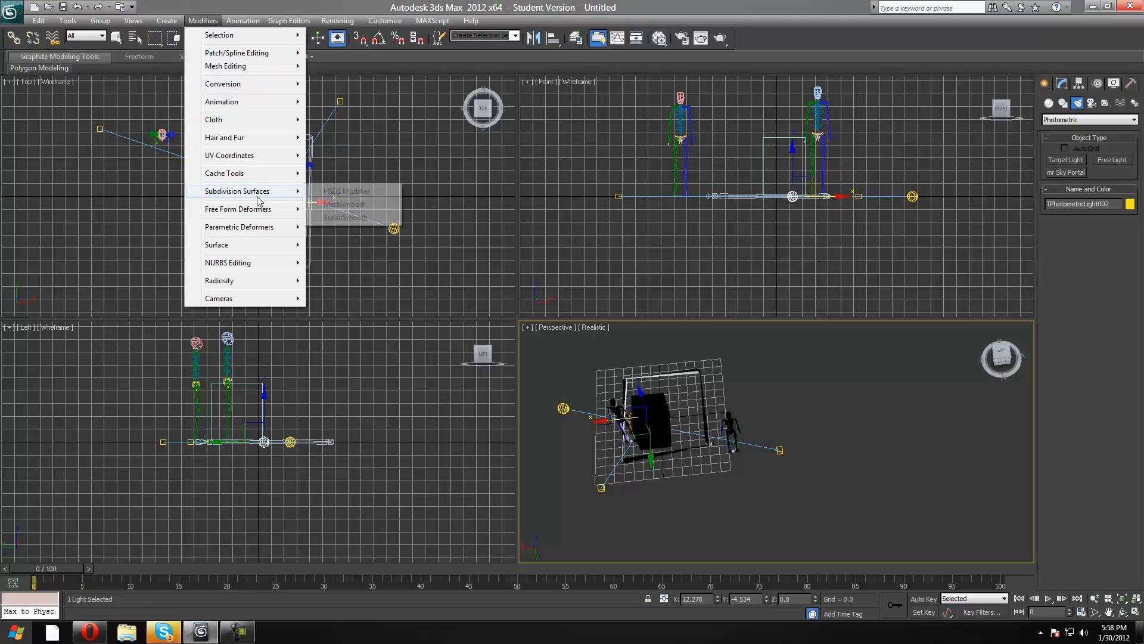
{"action": "mouse_move", "coordinate": [247, 174]}
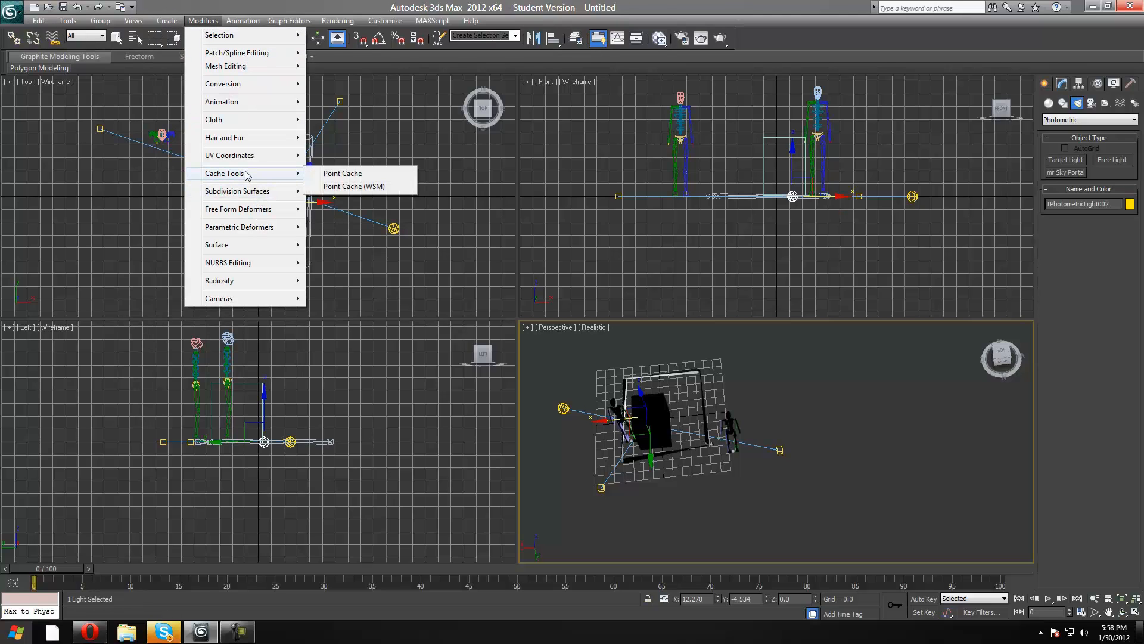
{"action": "mouse_move", "coordinate": [260, 305]}
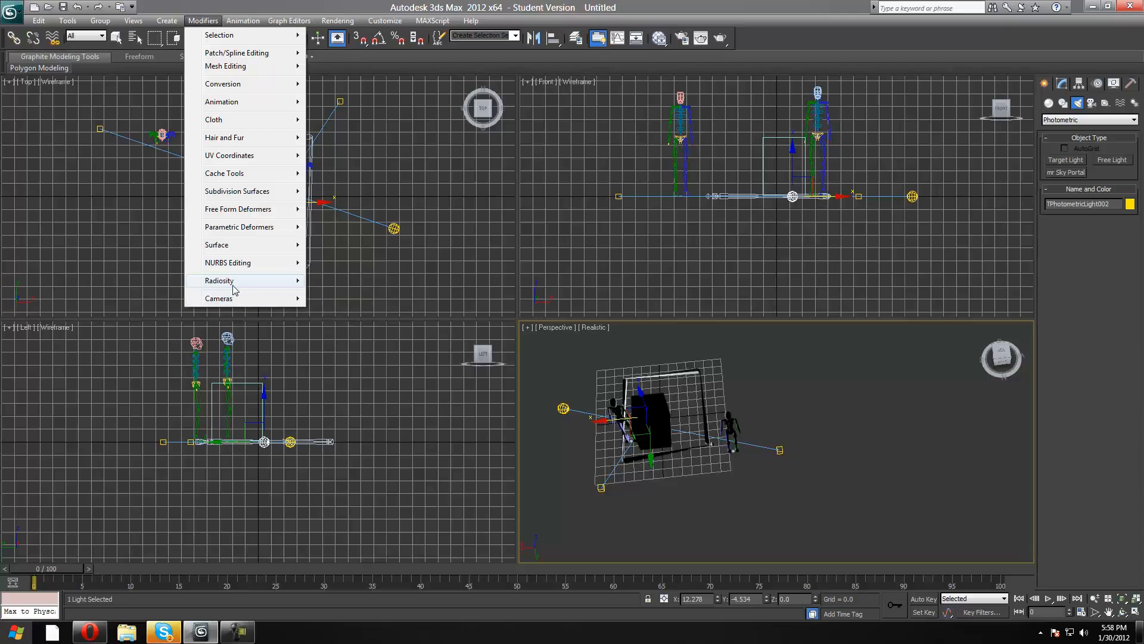
{"action": "mouse_move", "coordinate": [234, 287]}
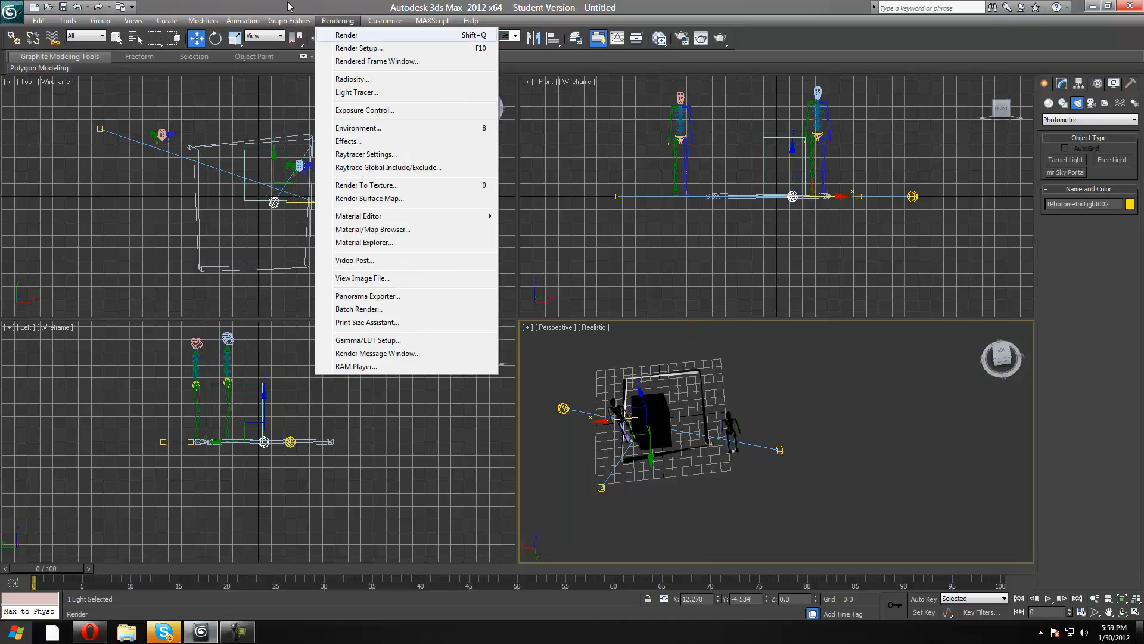
Render the Perspective view, inspect the lit bipeds up close in the rendered image, and close the render window.
{"action": "mouse_move", "coordinate": [285, 25]}
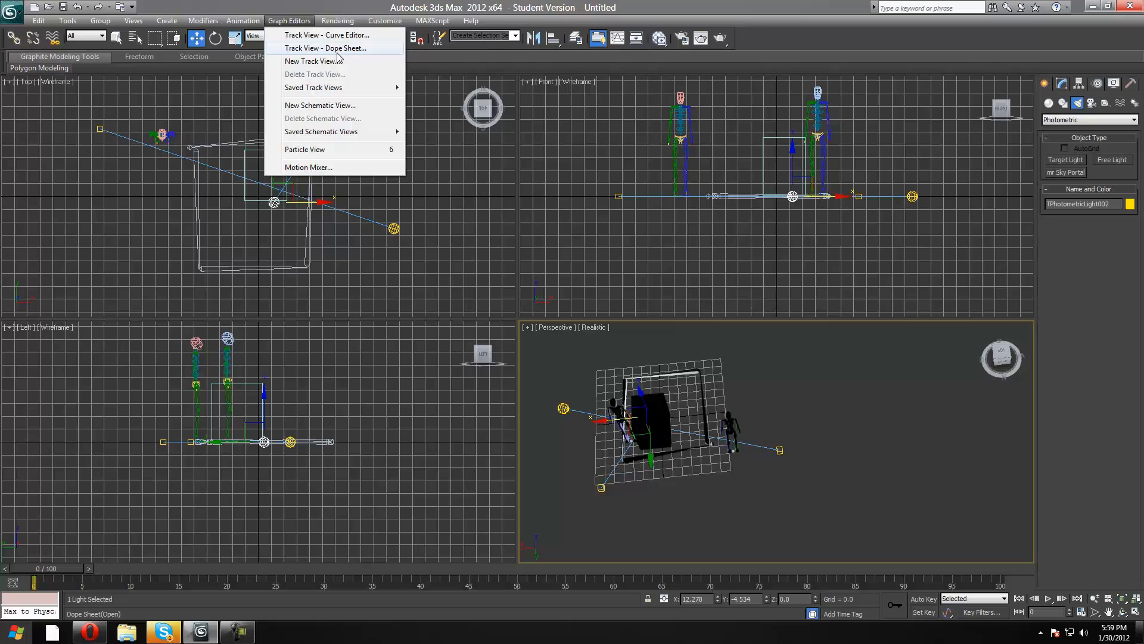
{"action": "mouse_move", "coordinate": [338, 21]}
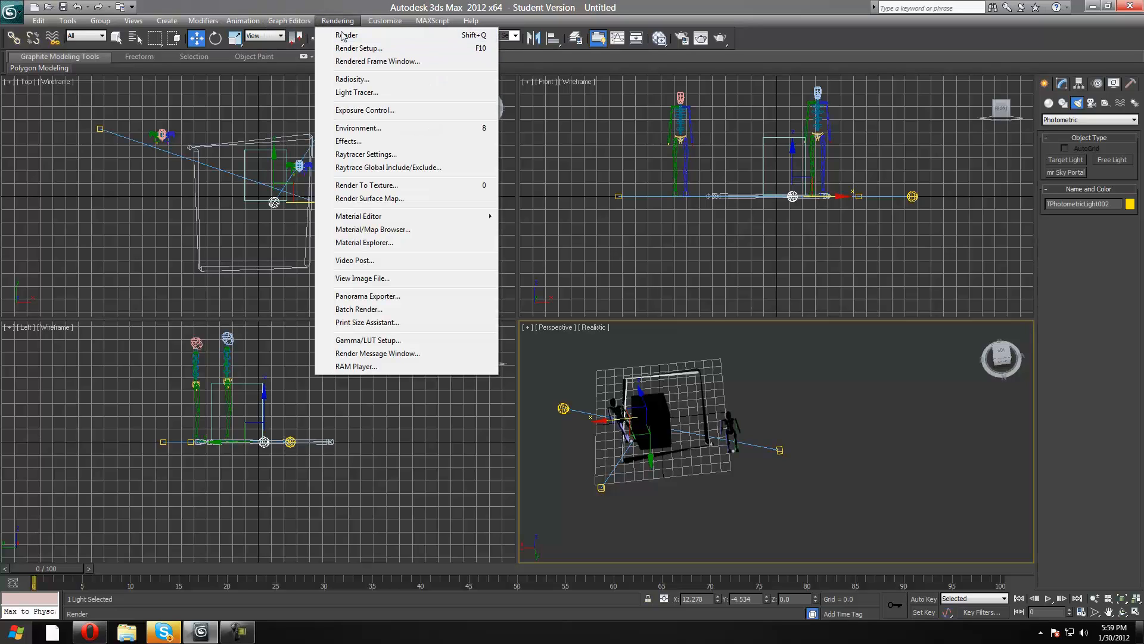
{"action": "left_click", "coordinate": [346, 35]}
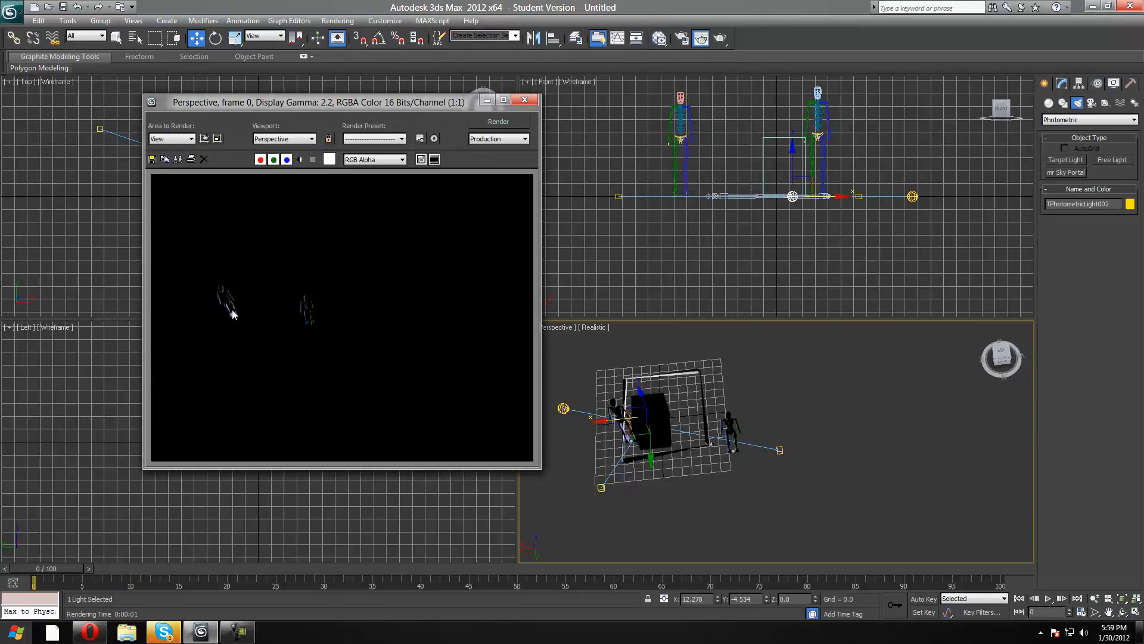
{"action": "scroll", "coordinate": [193, 274], "scroll_direction": "up", "scroll_amount": 3}
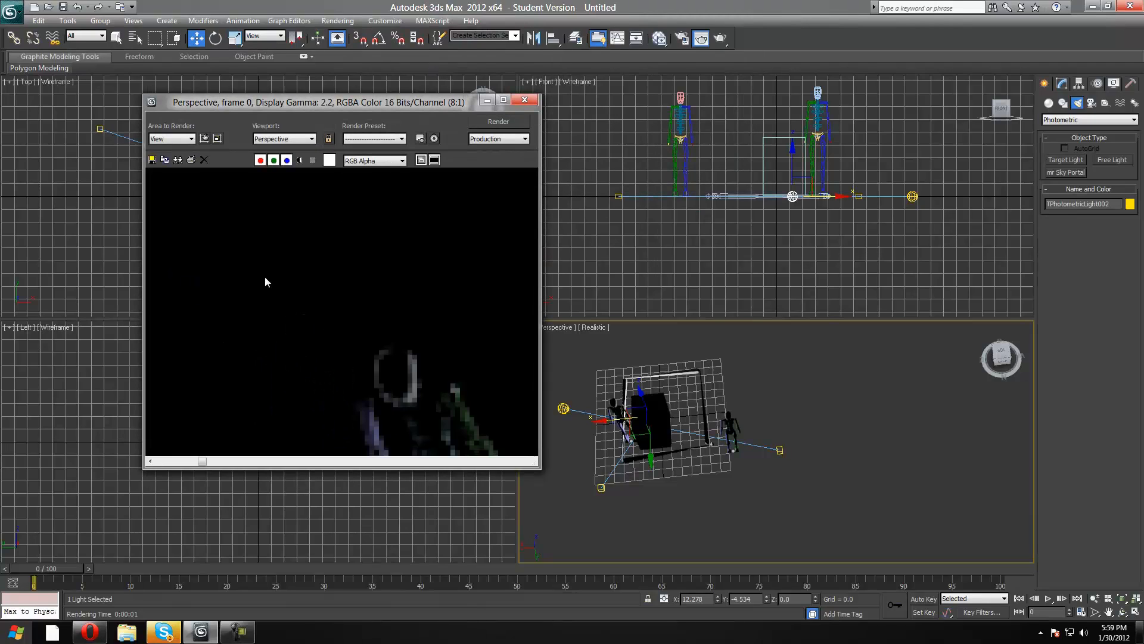
{"action": "scroll", "coordinate": [265, 277], "scroll_direction": "down", "scroll_amount": 1}
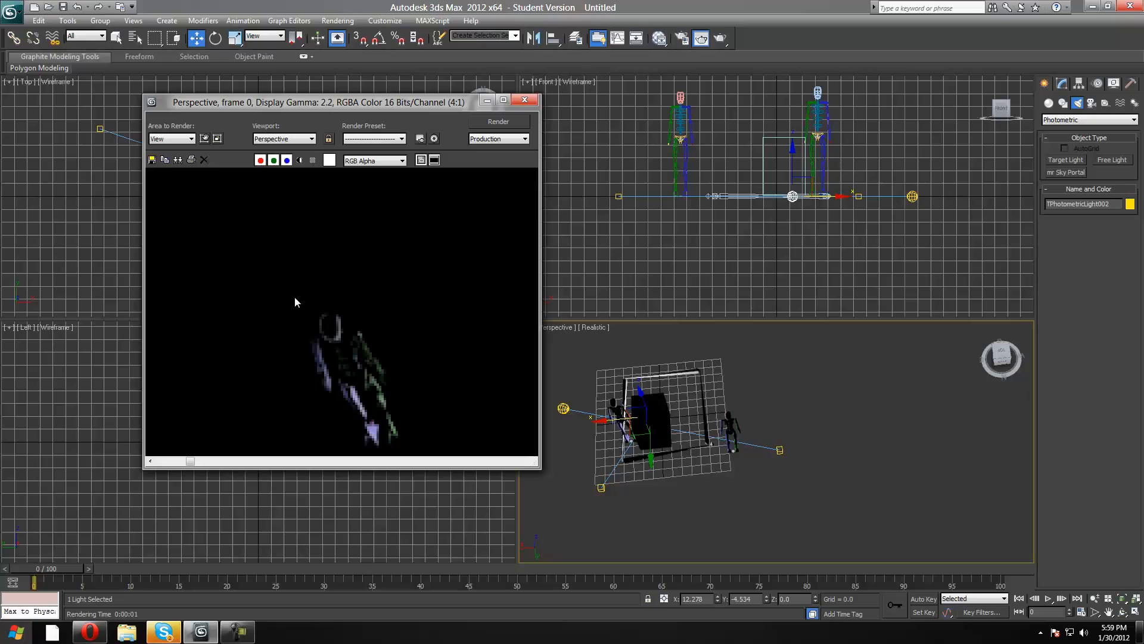
{"action": "scroll", "coordinate": [295, 298], "scroll_direction": "down", "scroll_amount": 2}
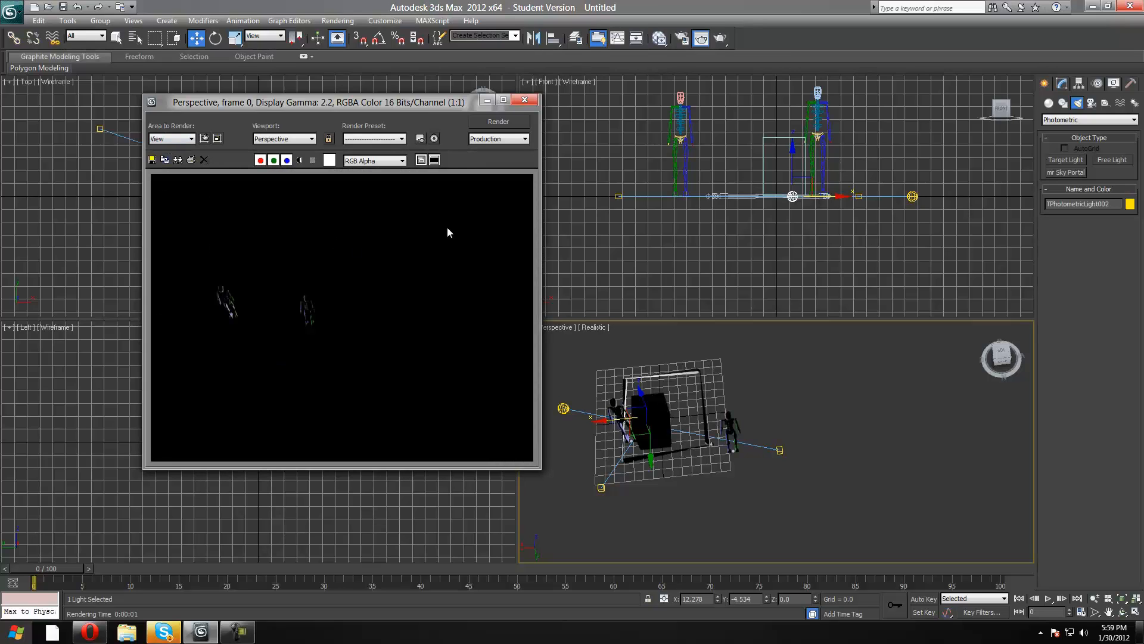
{"action": "left_click", "coordinate": [524, 100]}
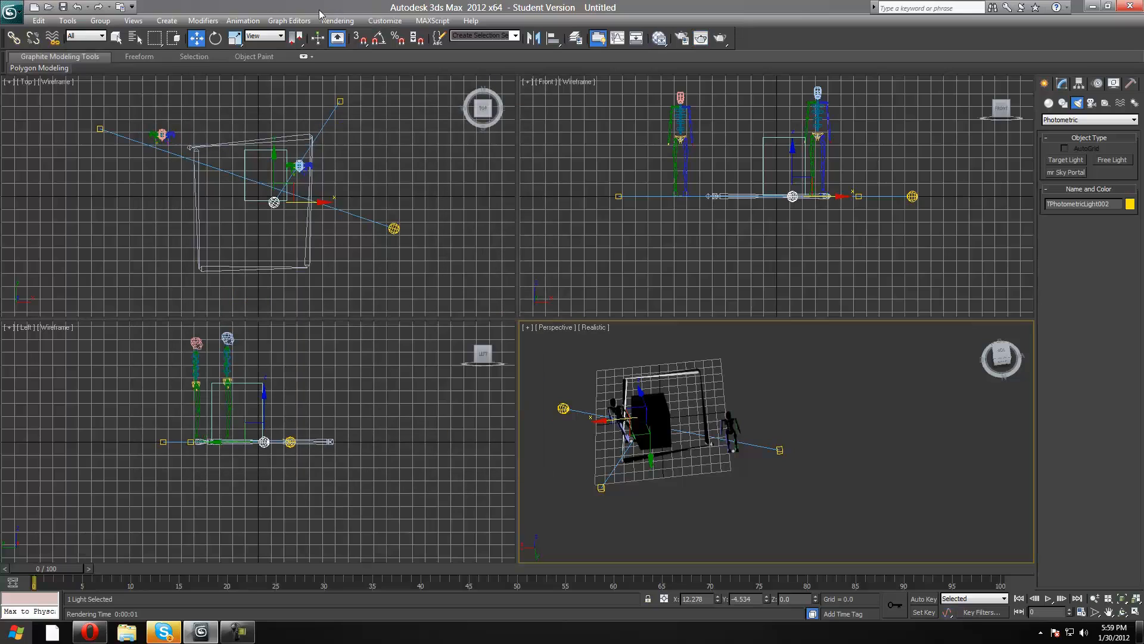
Examine the graph editor, rendering, interface customization, MAXScript and help commands.
{"action": "left_click", "coordinate": [292, 21]}
{"action": "mouse_move", "coordinate": [329, 23]}
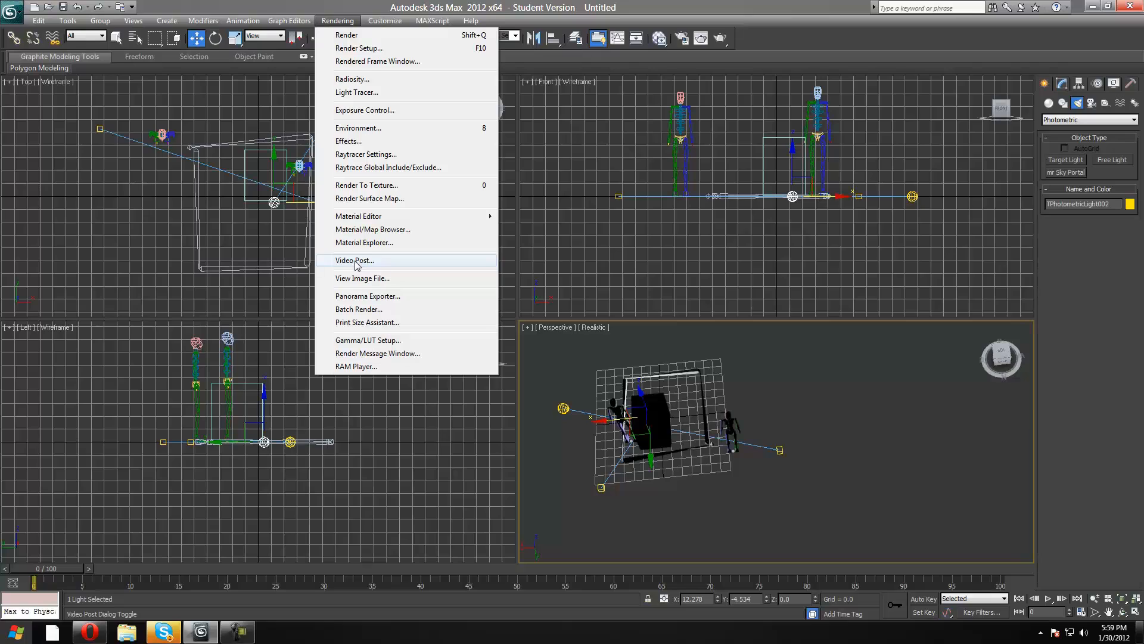
{"action": "mouse_move", "coordinate": [382, 23]}
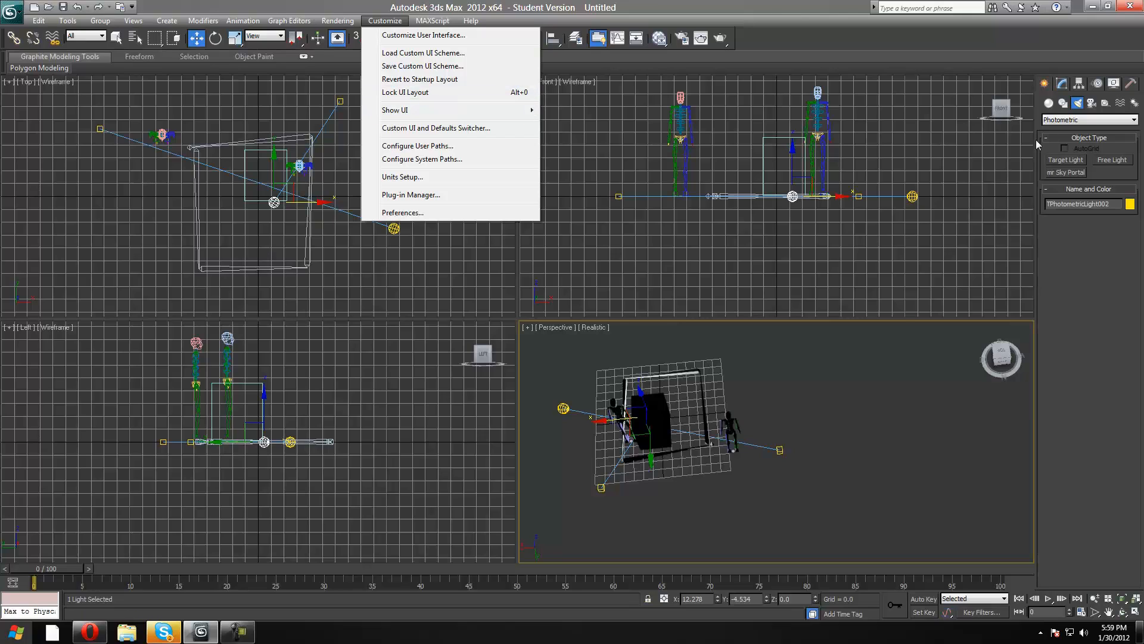
{"action": "left_click", "coordinate": [1045, 251]}
{"action": "left_click", "coordinate": [335, 21]}
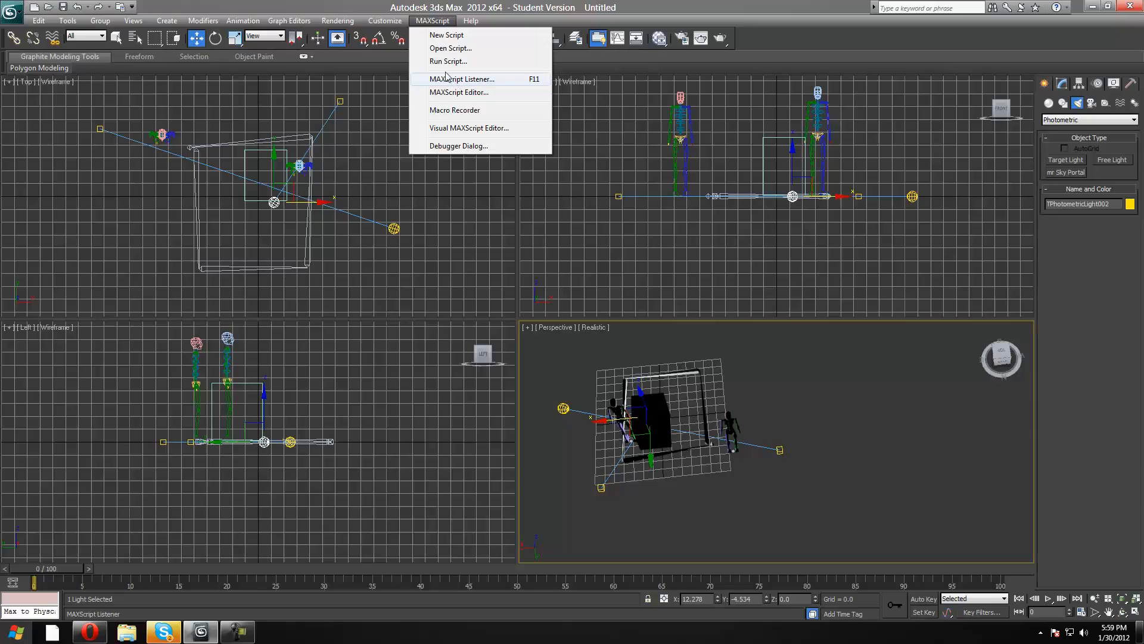
{"action": "mouse_move", "coordinate": [471, 24]}
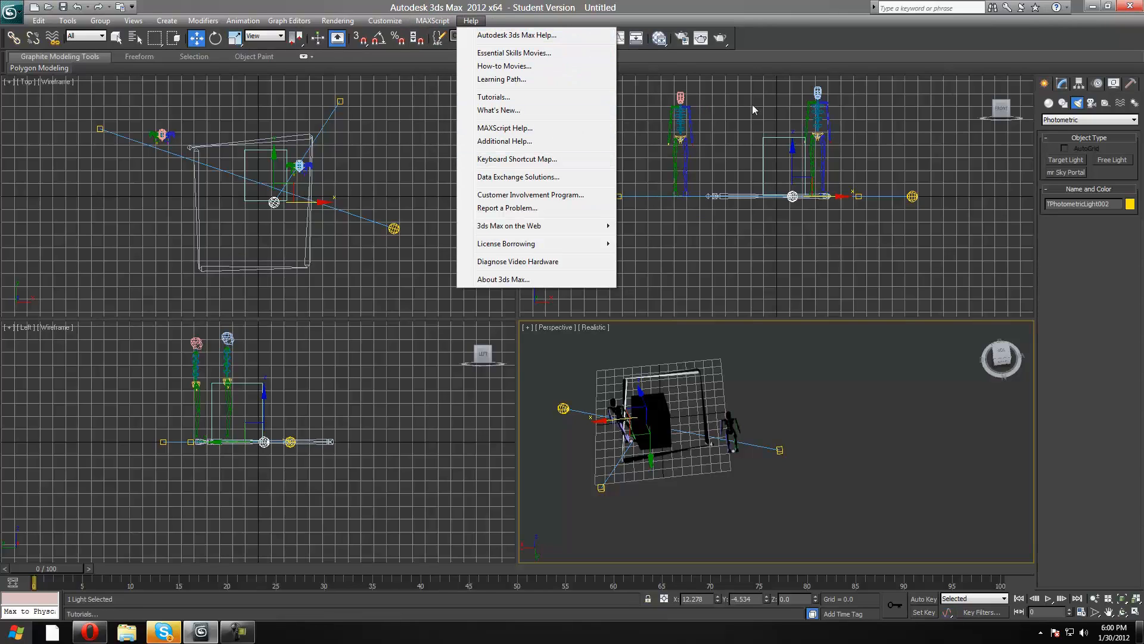
Select the box in the Perspective view and convert it to an Editable Poly.
{"action": "left_click", "coordinate": [1061, 85]}
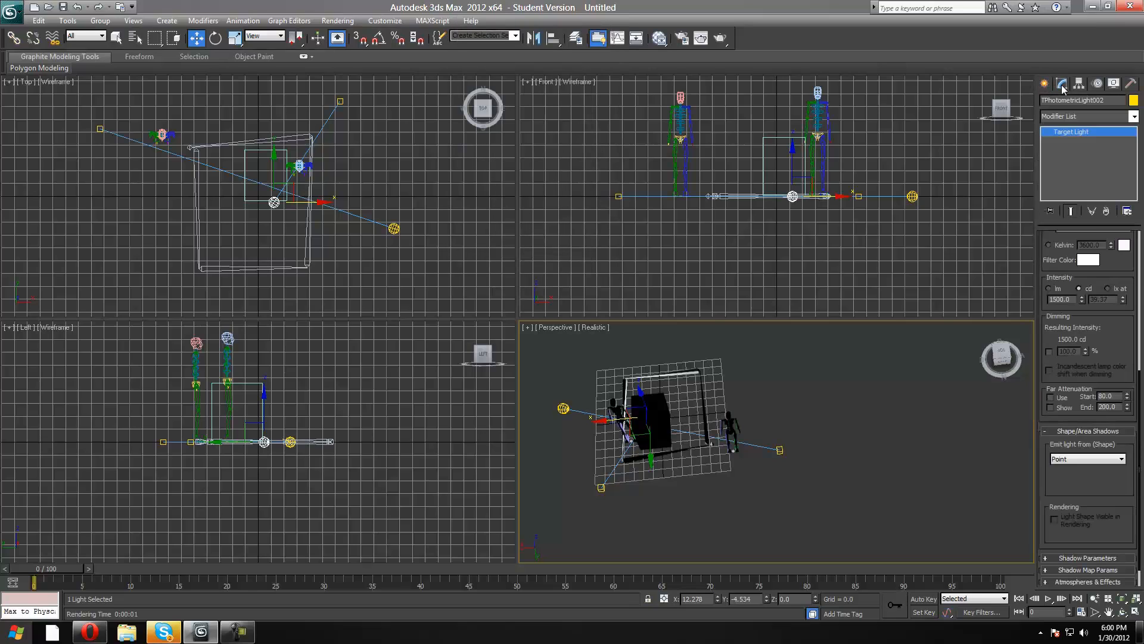
{"action": "left_click", "coordinate": [659, 417]}
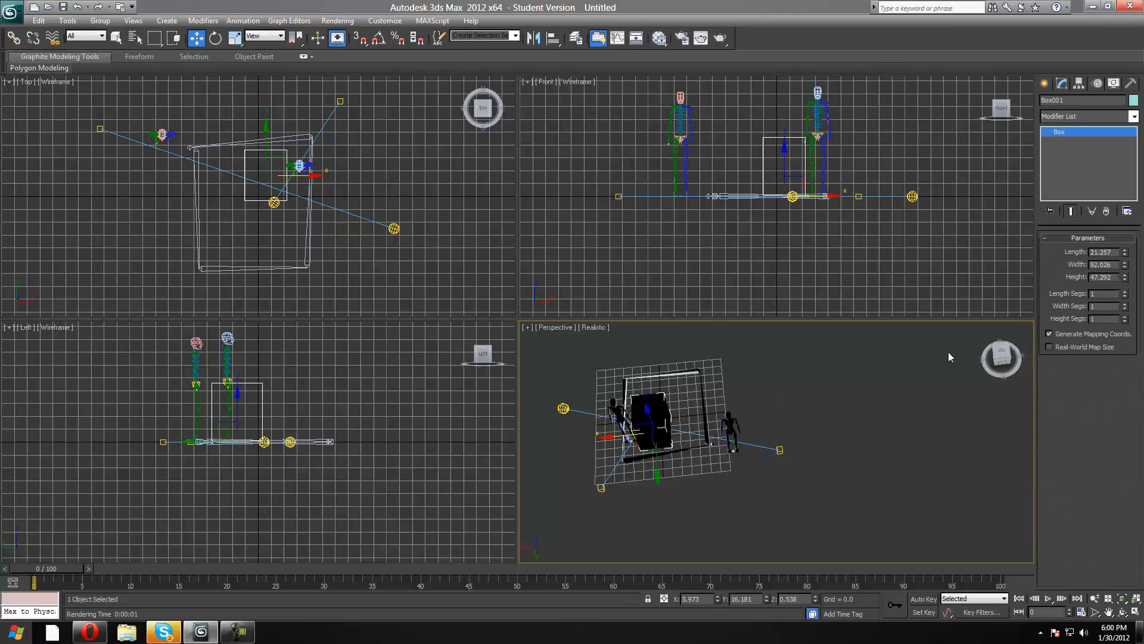
{"action": "mouse_move", "coordinate": [1004, 356]}
{"action": "left_mouse_down"}
{"action": "mouse_move", "coordinate": [1001, 325]}
{"action": "mouse_move", "coordinate": [990, 361]}
{"action": "left_mouse_up"}
{"action": "left_click", "coordinate": [1048, 79]}
{"action": "left_click", "coordinate": [1059, 81]}
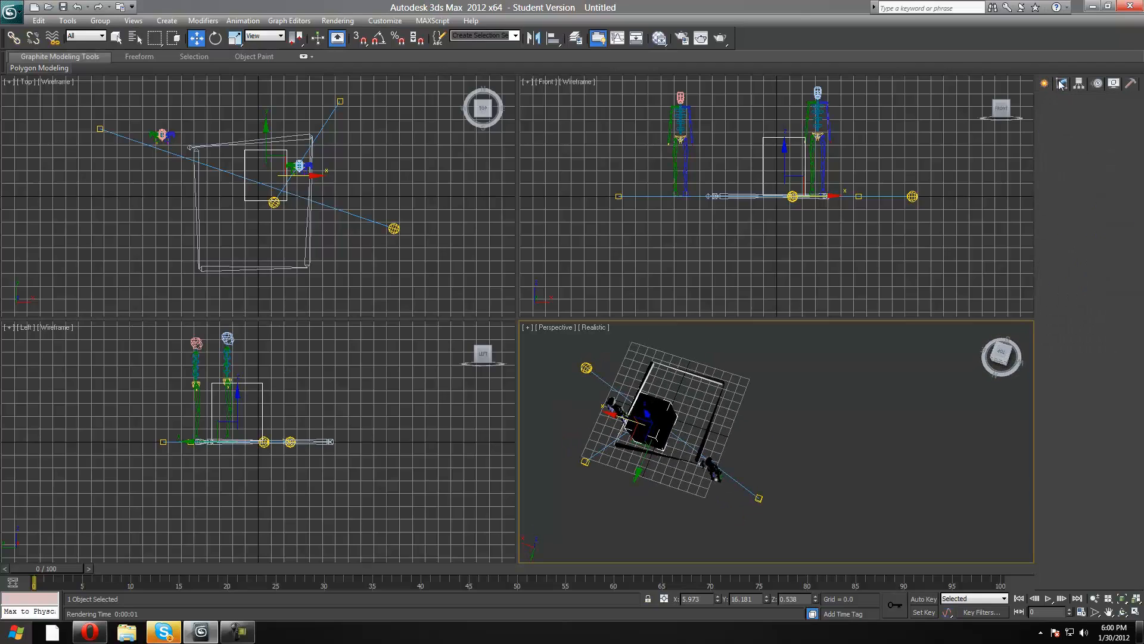
{"action": "right_click", "coordinate": [1067, 132]}
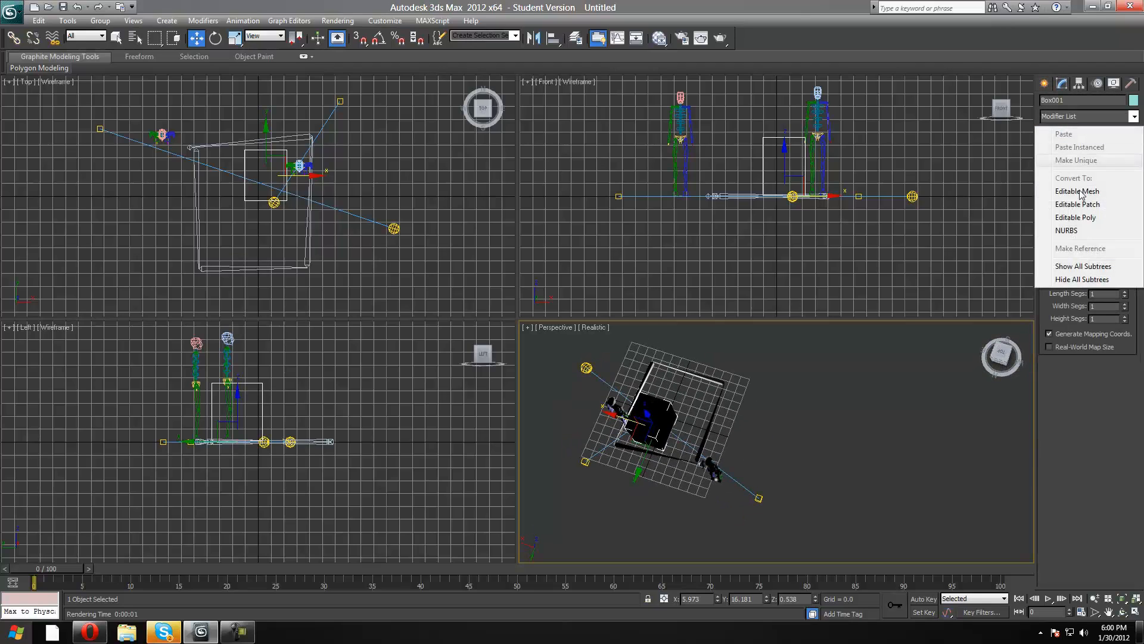
{"action": "left_click", "coordinate": [1013, 218]}
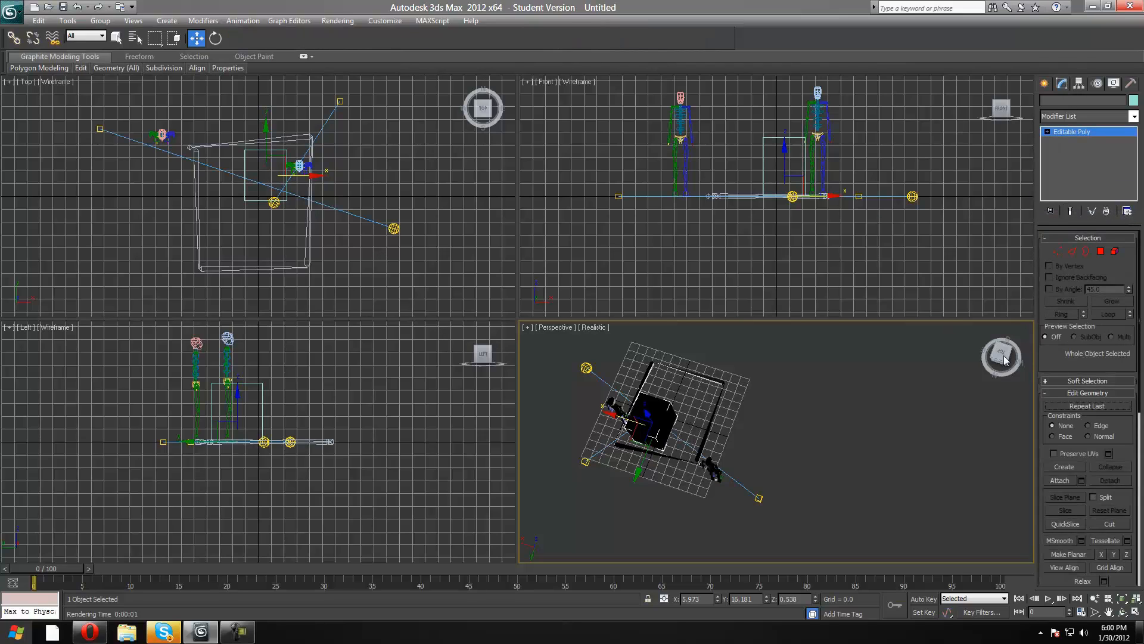
Switch the box to edge editing and stretch one of its upper edges along the X axis to about X -175.9.
{"action": "left_click", "coordinate": [1004, 355]}
{"action": "left_click", "coordinate": [1071, 252]}
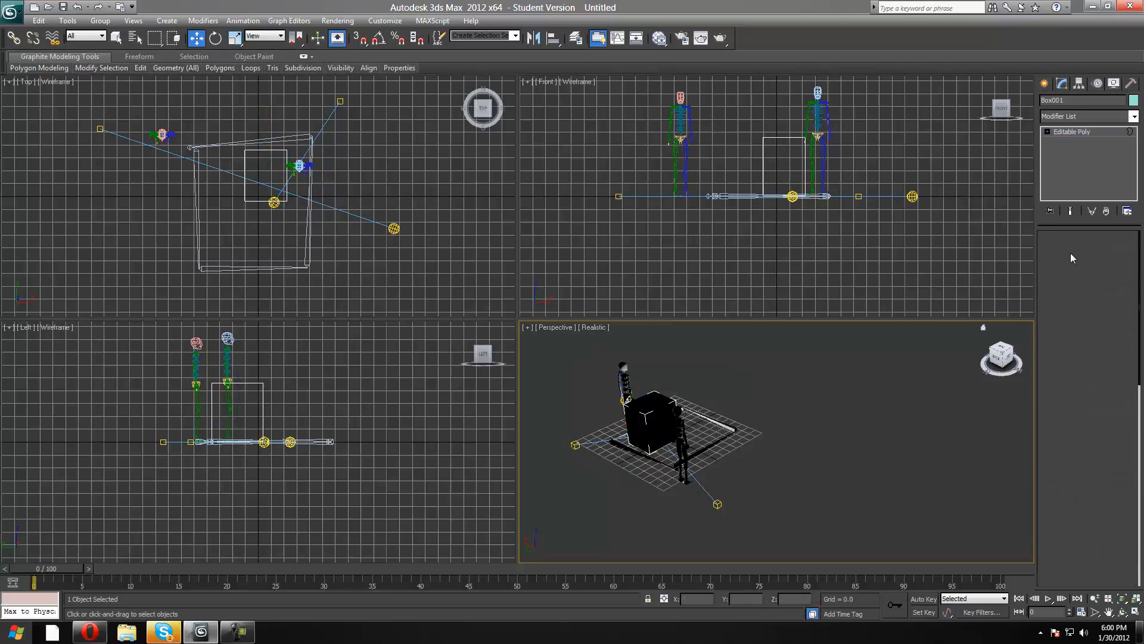
{"action": "key", "text": "4"}
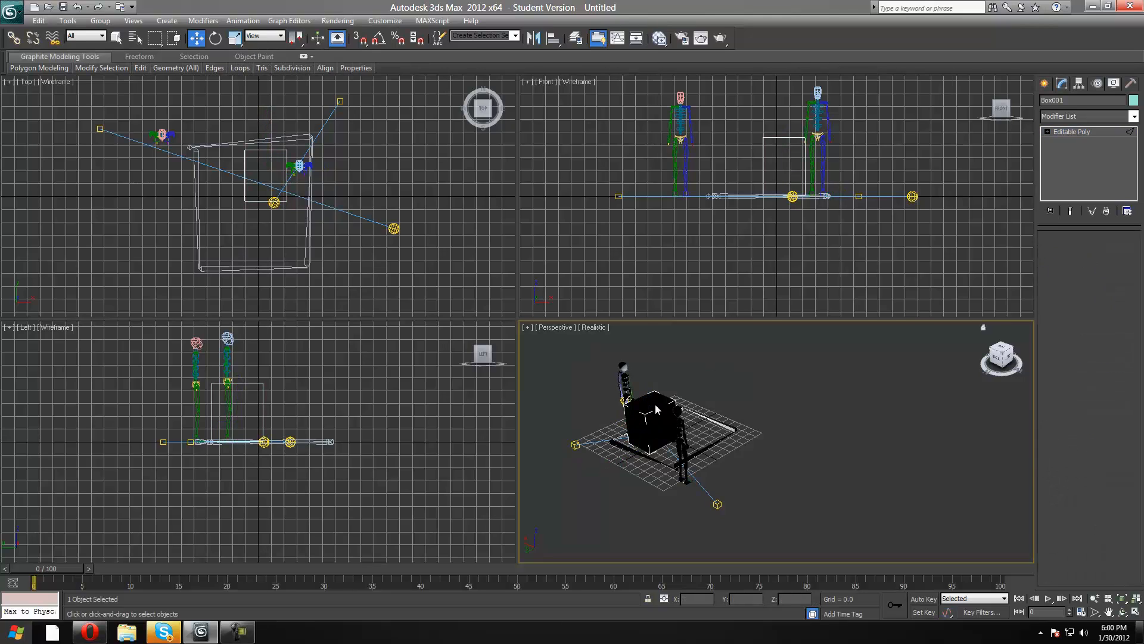
{"action": "key", "text": "2"}
{"action": "left_click", "coordinate": [654, 417]}
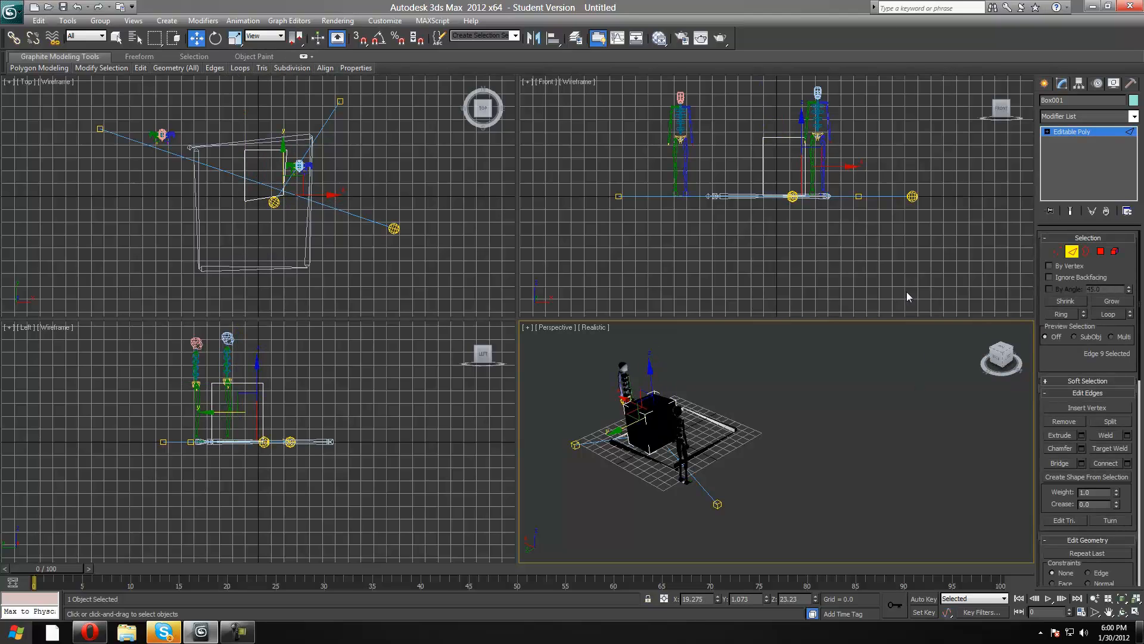
{"action": "left_click", "coordinate": [661, 407]}
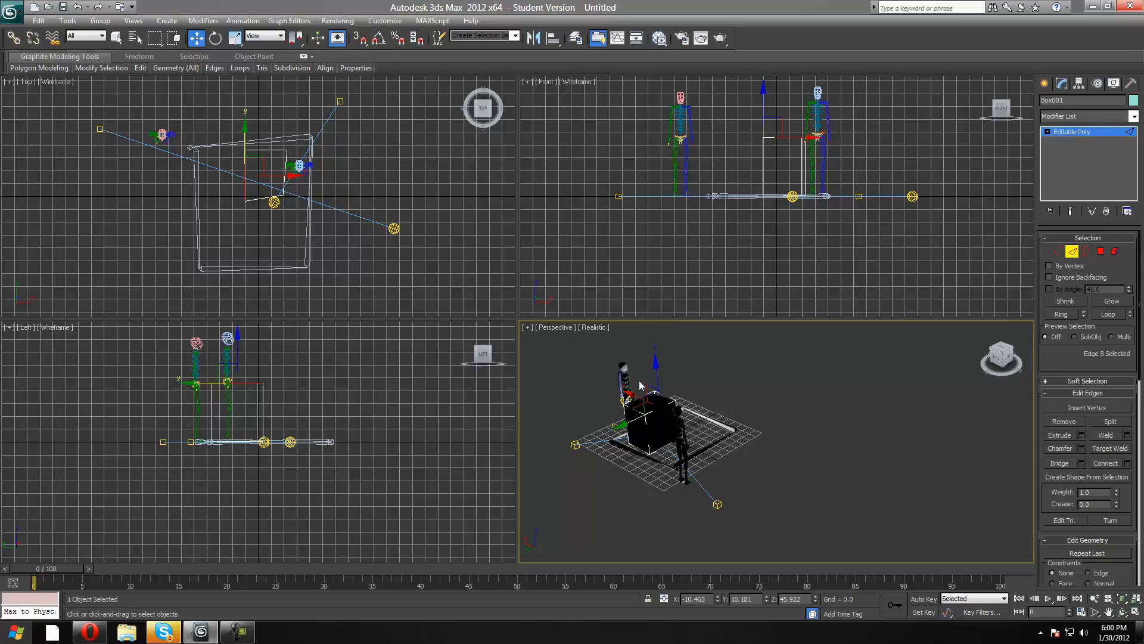
{"action": "left_click_drag", "start_coordinate": [635, 394], "coordinate": [905, 404]}
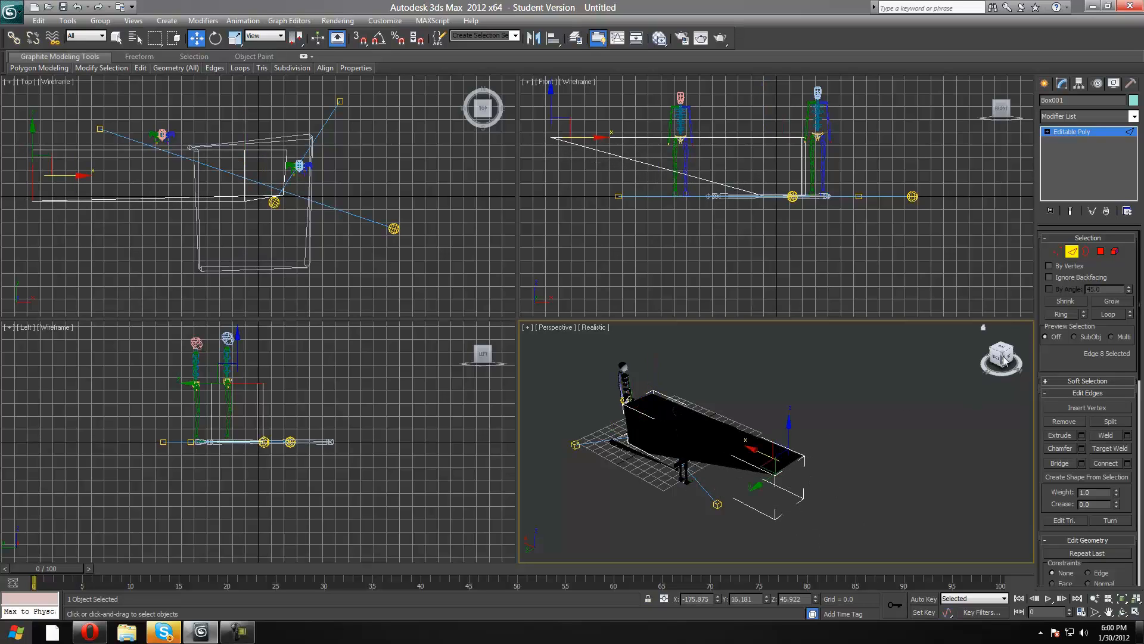
Leave edge editing and rotate the whole stretched box about -70 degrees around the Z axis.
{"action": "mouse_move", "coordinate": [1012, 358]}
{"action": "left_mouse_down"}
{"action": "mouse_move", "coordinate": [968, 271]}
{"action": "mouse_move", "coordinate": [1004, 283]}
{"action": "mouse_move", "coordinate": [968, 352]}
{"action": "mouse_move", "coordinate": [1007, 345]}
{"action": "mouse_move", "coordinate": [1015, 357]}
{"action": "left_mouse_up"}
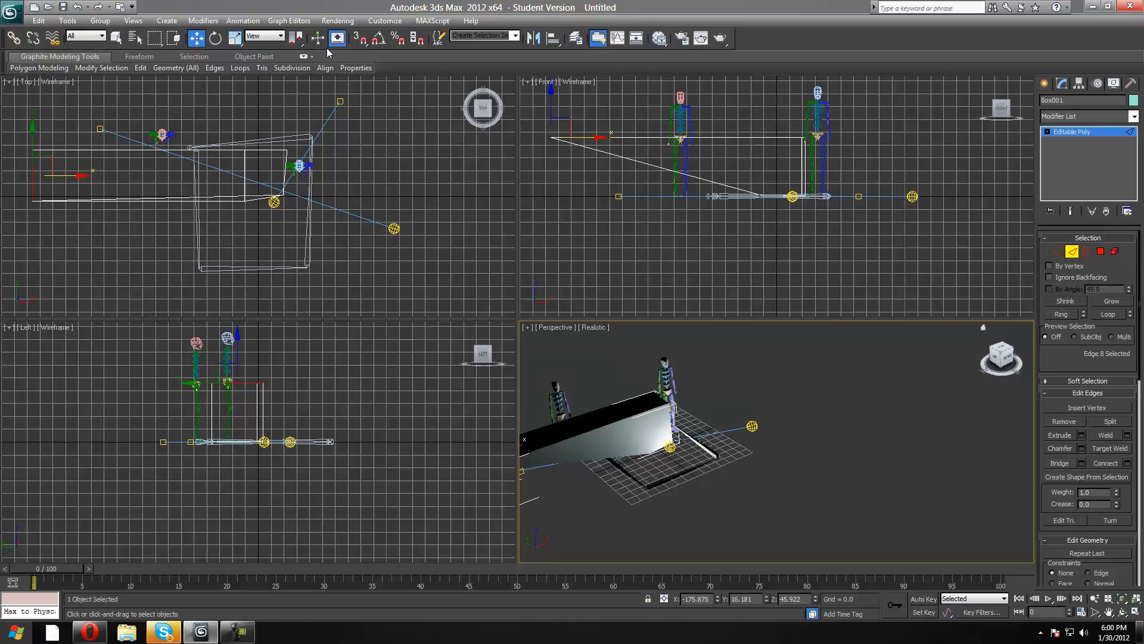
{"action": "left_click", "coordinate": [1044, 84]}
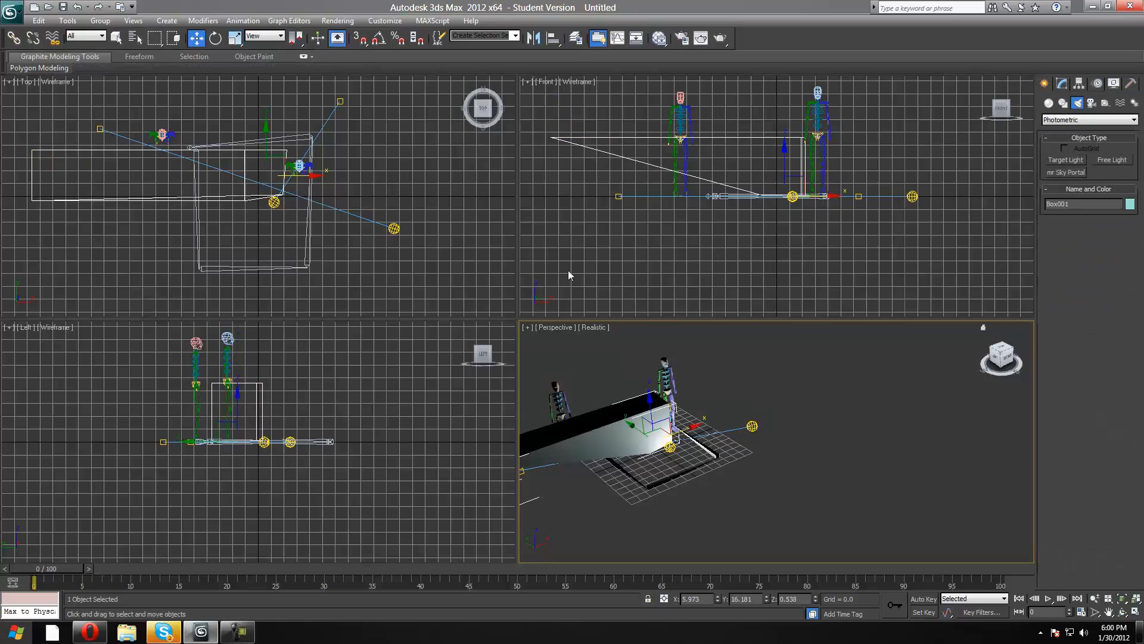
{"action": "left_click", "coordinate": [215, 38]}
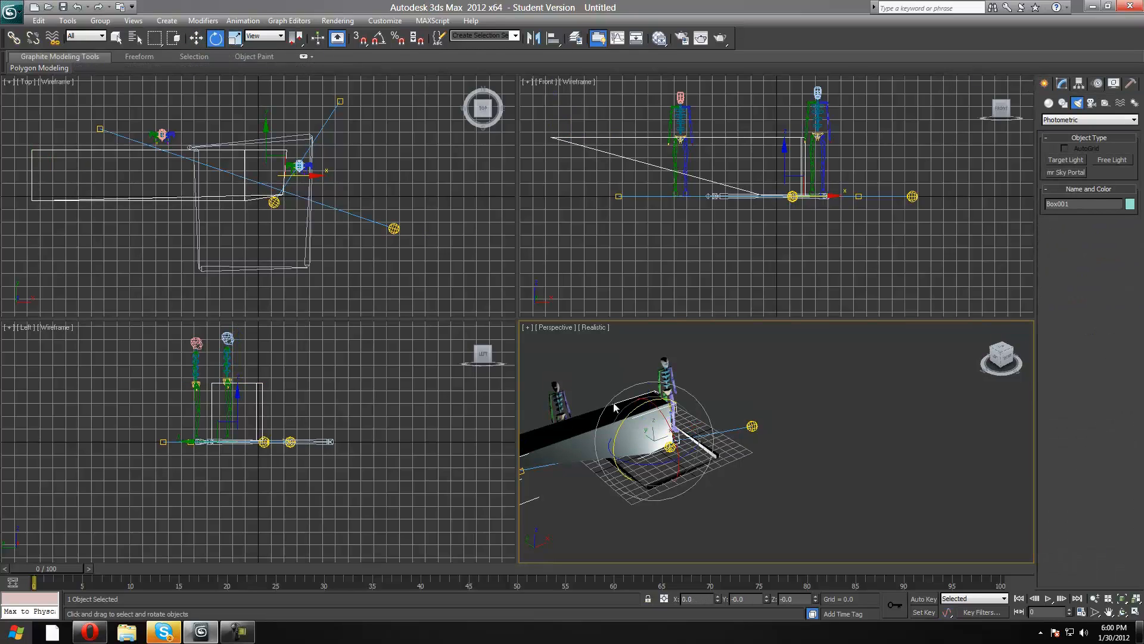
{"action": "left_click_drag", "start_coordinate": [674, 462], "coordinate": [233, 444]}
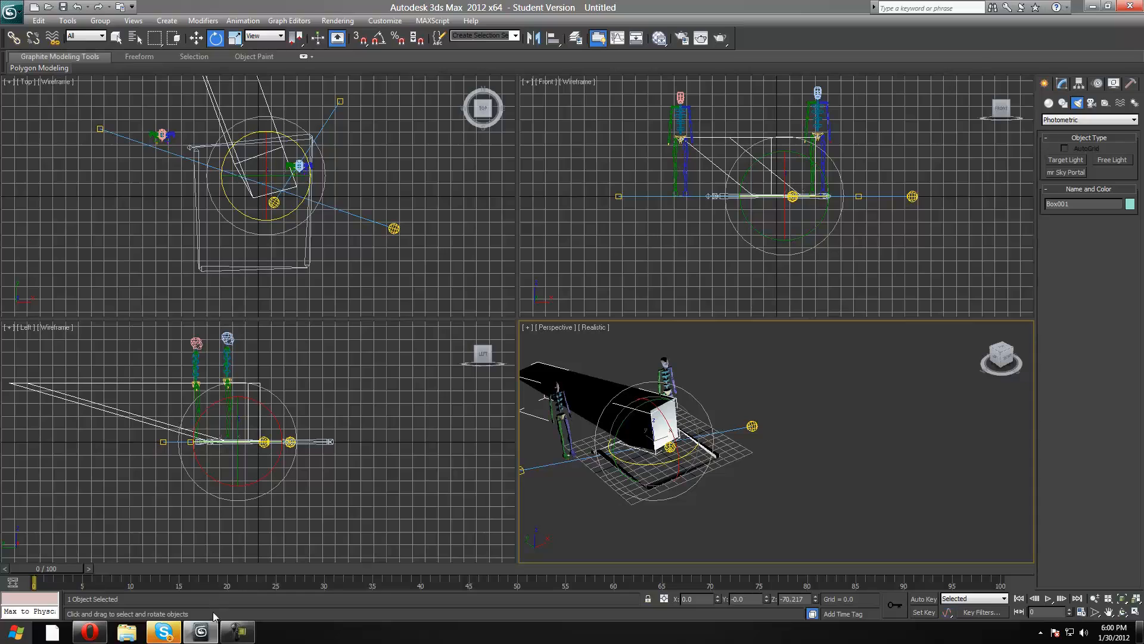
{"action": "left_click_drag", "start_coordinate": [1003, 360], "coordinate": [994, 365]}
{"action": "left_click", "coordinate": [994, 365]}
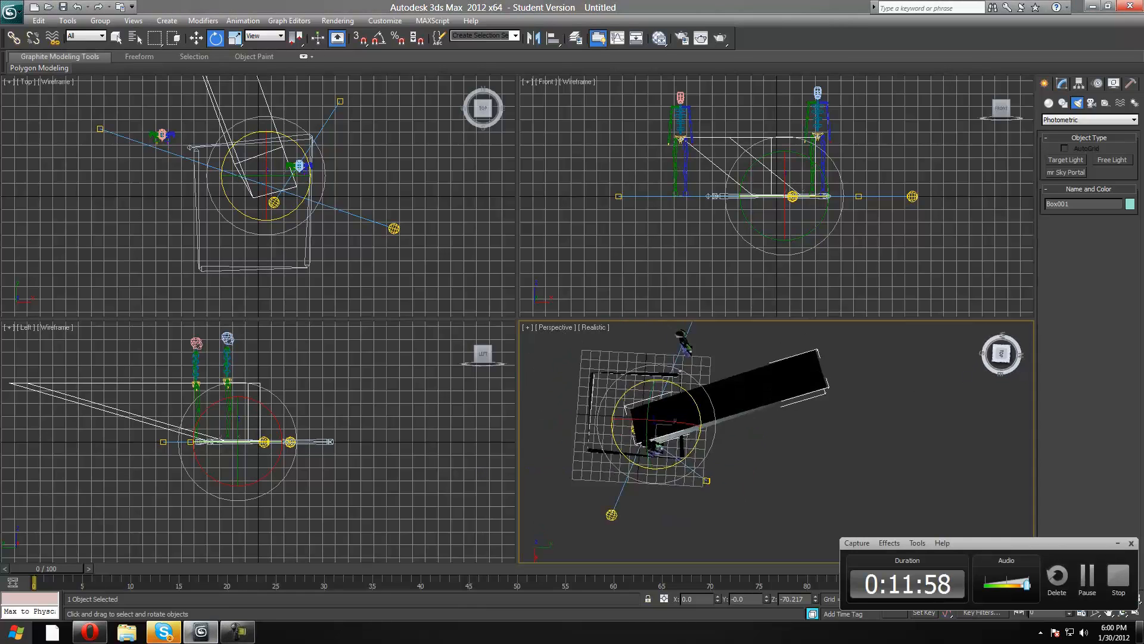
{"action": "left_click", "coordinate": [1003, 364]}
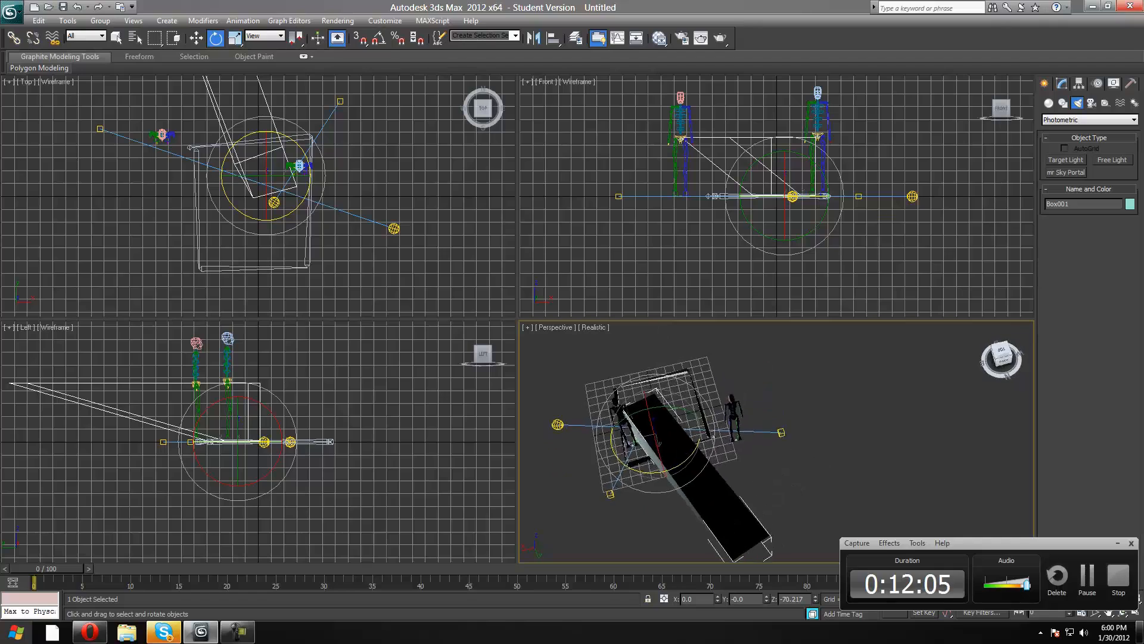
{"action": "left_click_drag", "start_coordinate": [1003, 361], "coordinate": [954, 380]}
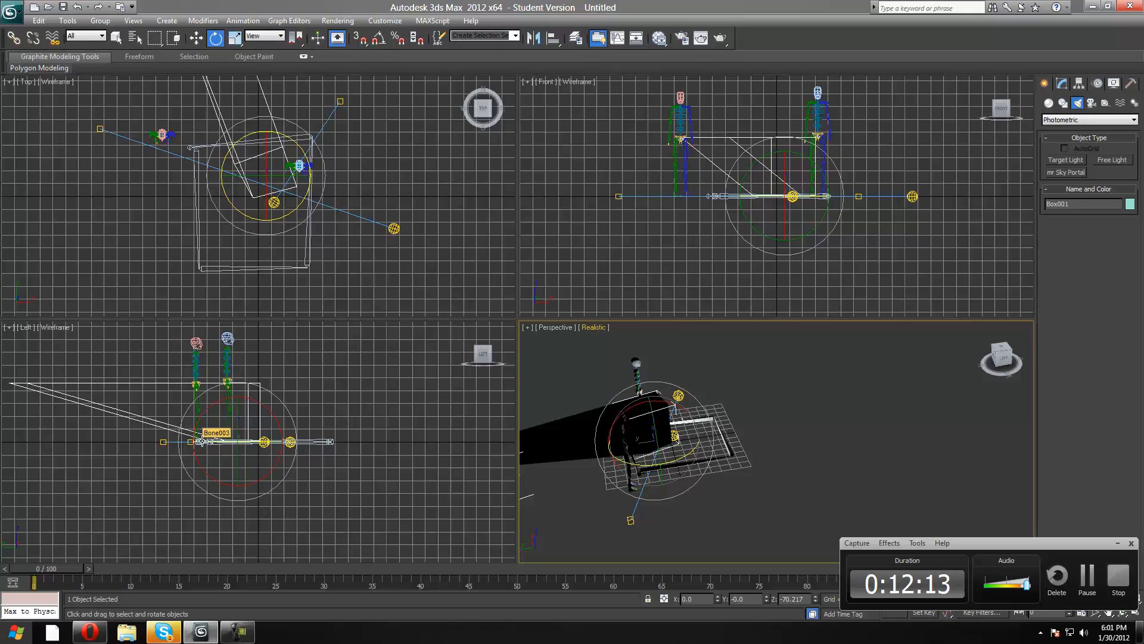
{"action": "left_click", "coordinate": [479, 365]}
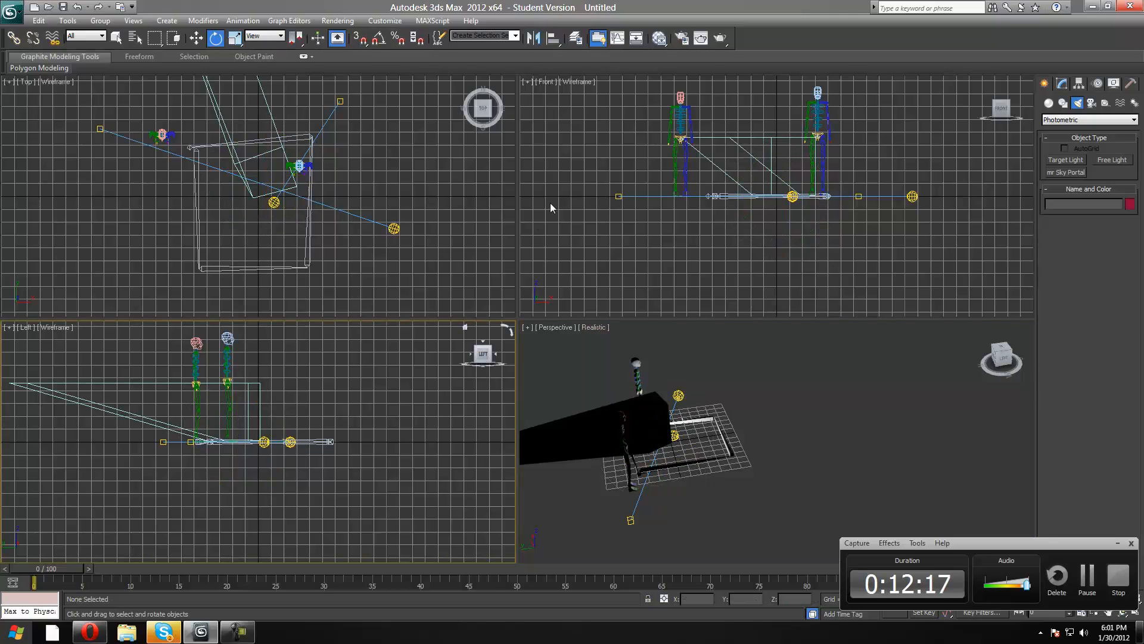
{"action": "left_click_drag", "start_coordinate": [1003, 360], "coordinate": [953, 376]}
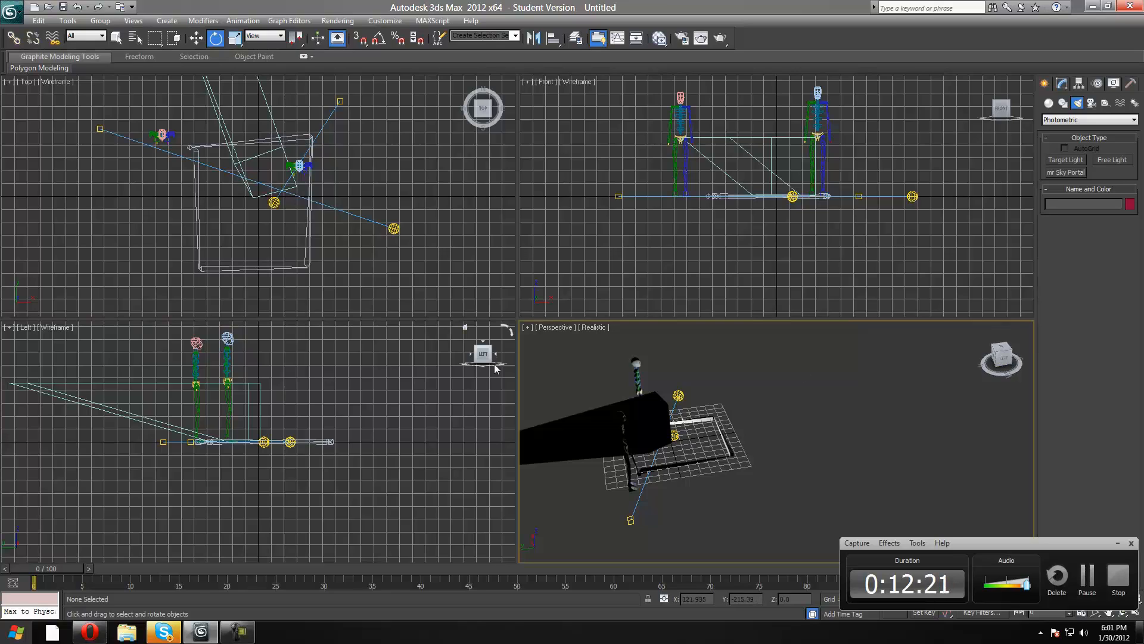